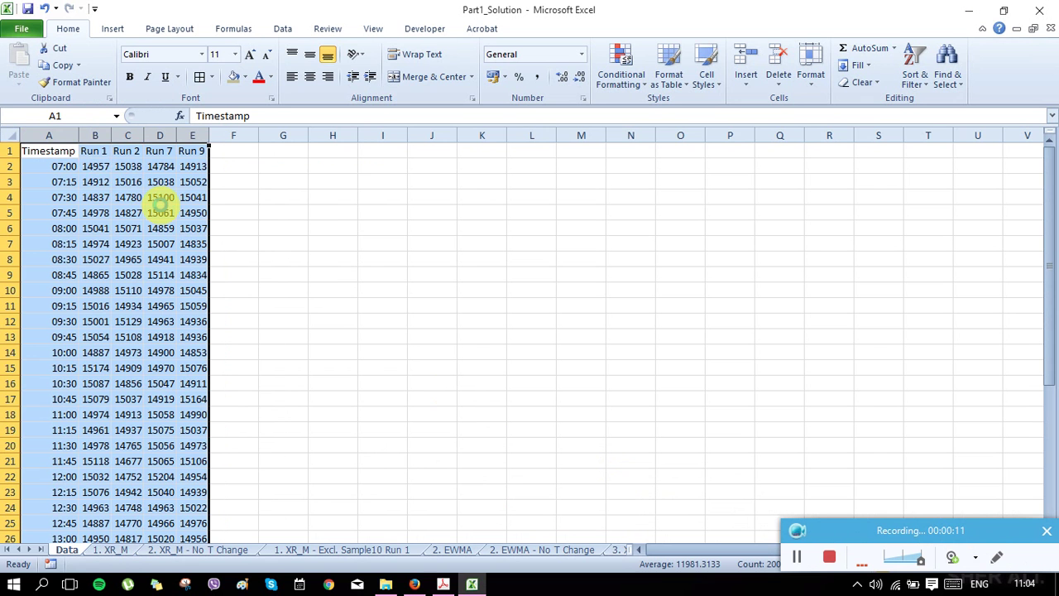
Open the 1. XR_M sheet and review its moving-range columns, averages and control limits.
left_click(300, 423)
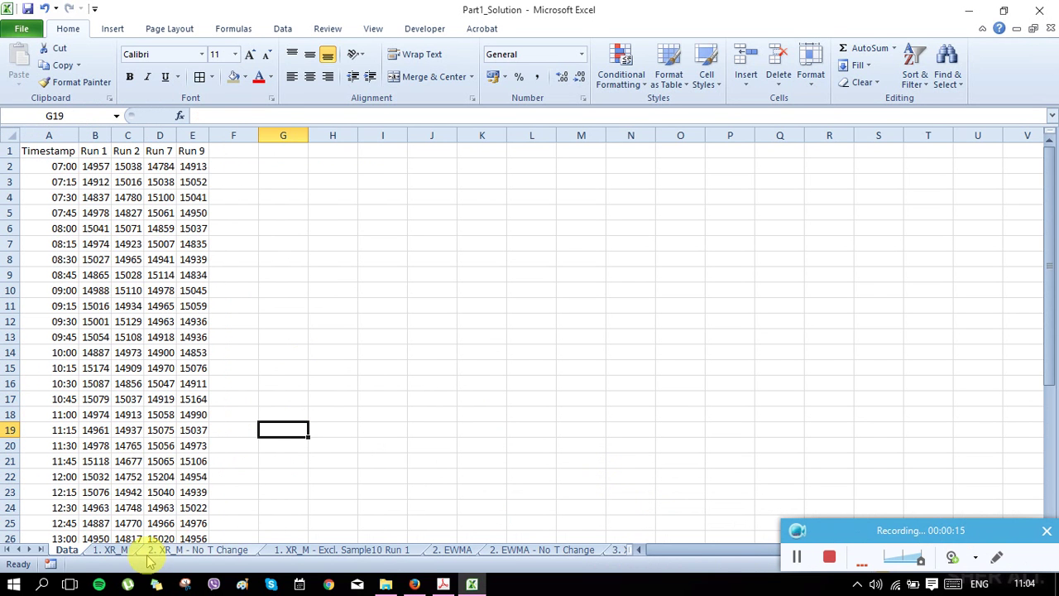
left_click(120, 550)
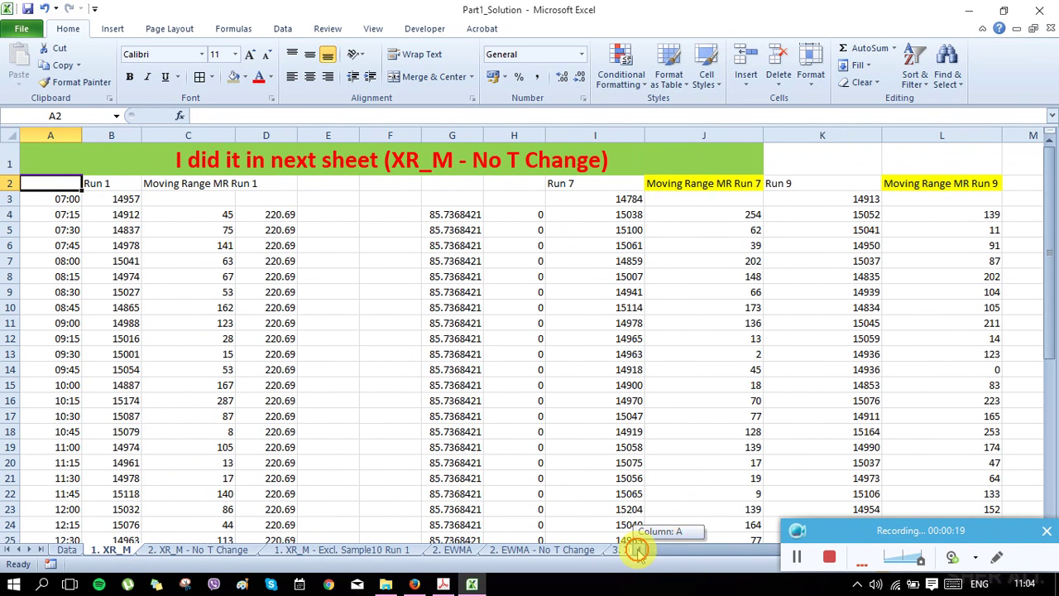
scroll(149, 468, "down", 4)
scroll(151, 472, "down", 3)
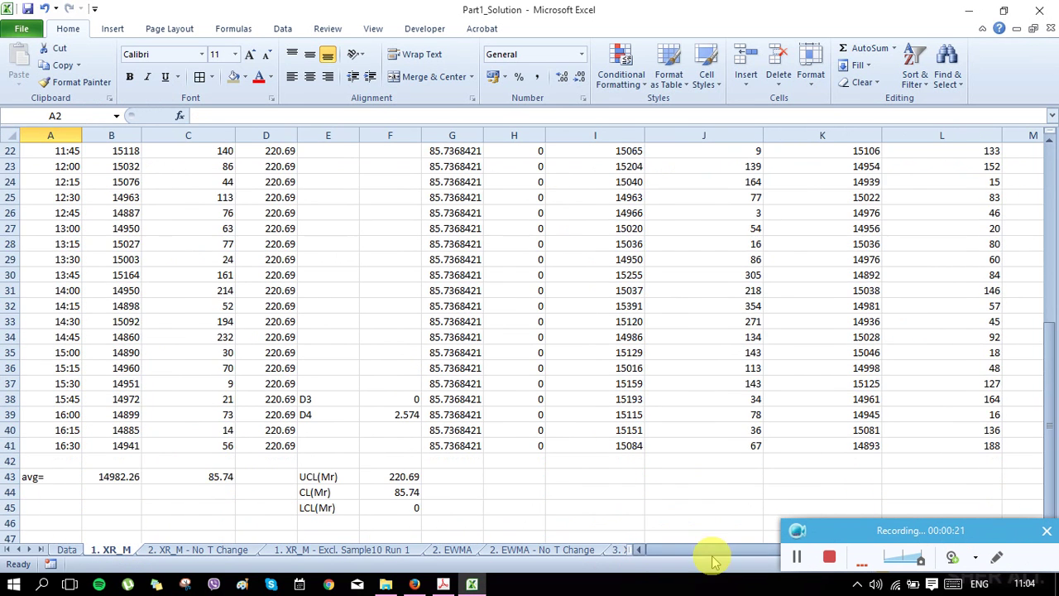
left_click_drag(718, 551, 686, 551)
scroll(255, 359, "up", 7)
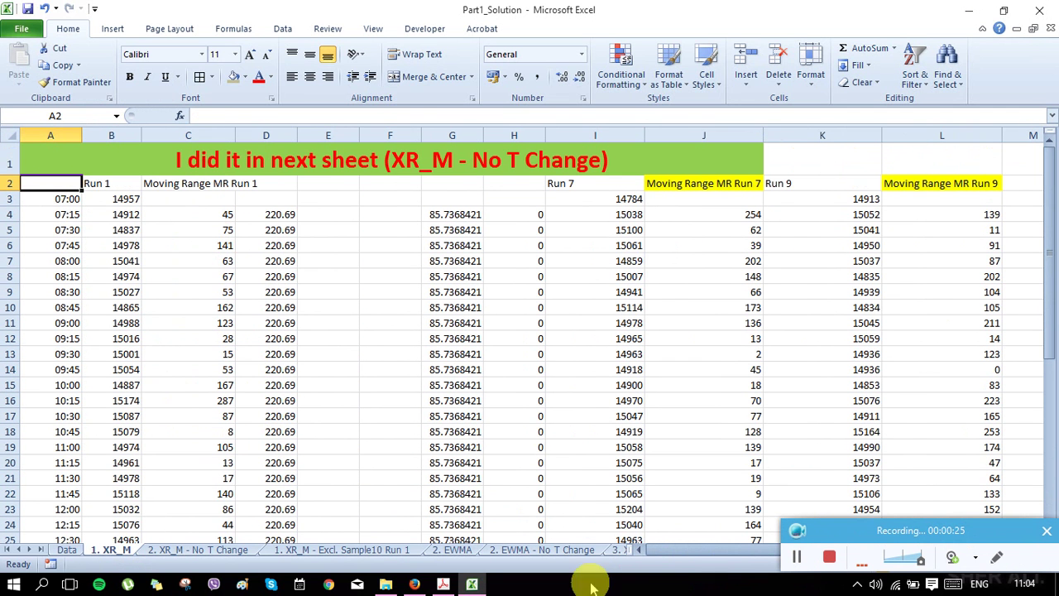
Open the 2. XR_M - No T Change sheet and look over its table down to the highlighted rows.
left_click(192, 551)
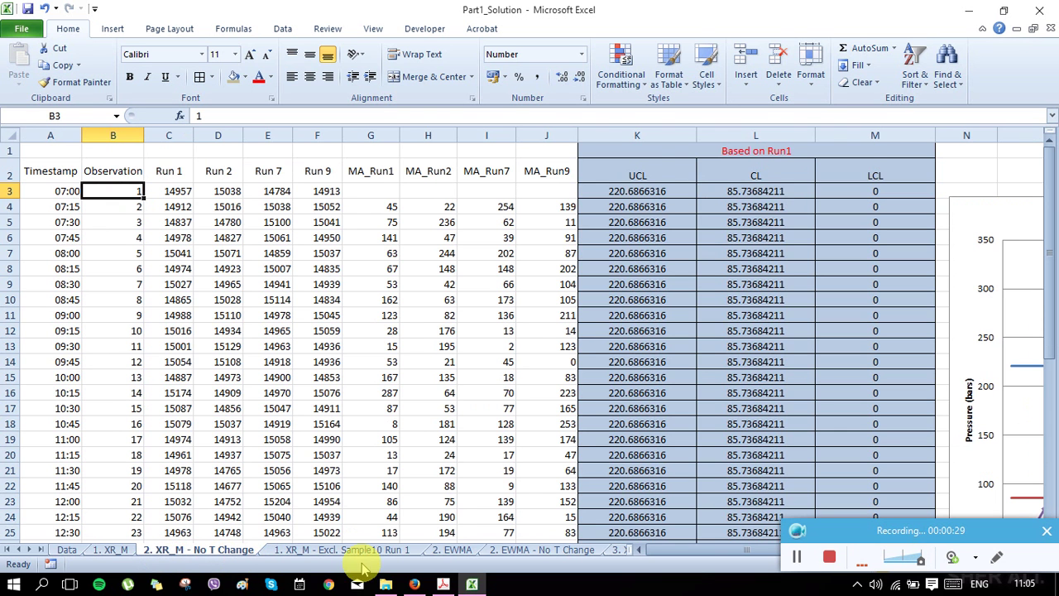
scroll(185, 446, "down", 4)
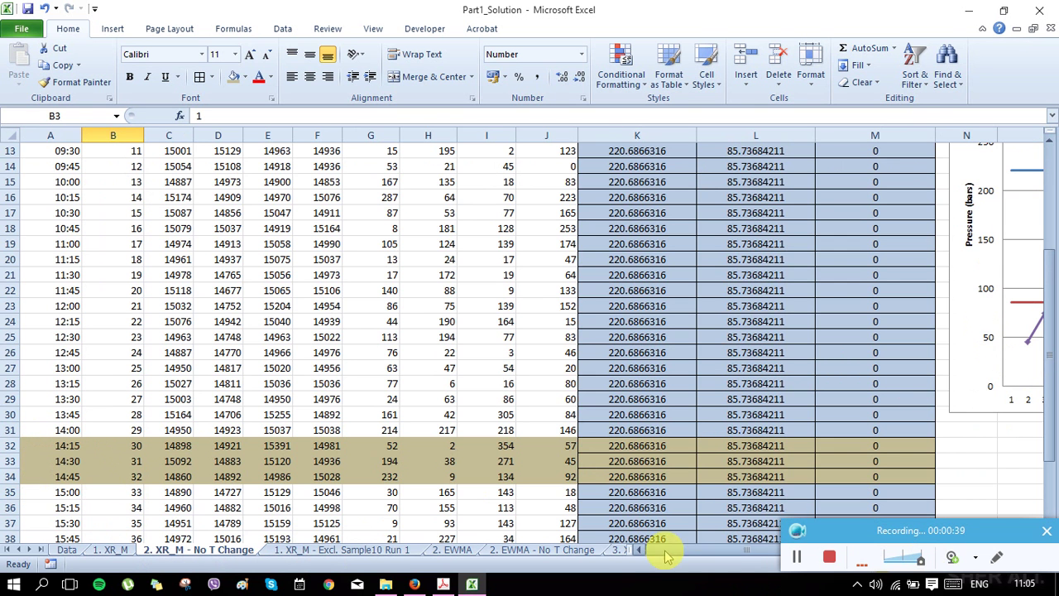
scroll(721, 406, "up", 4)
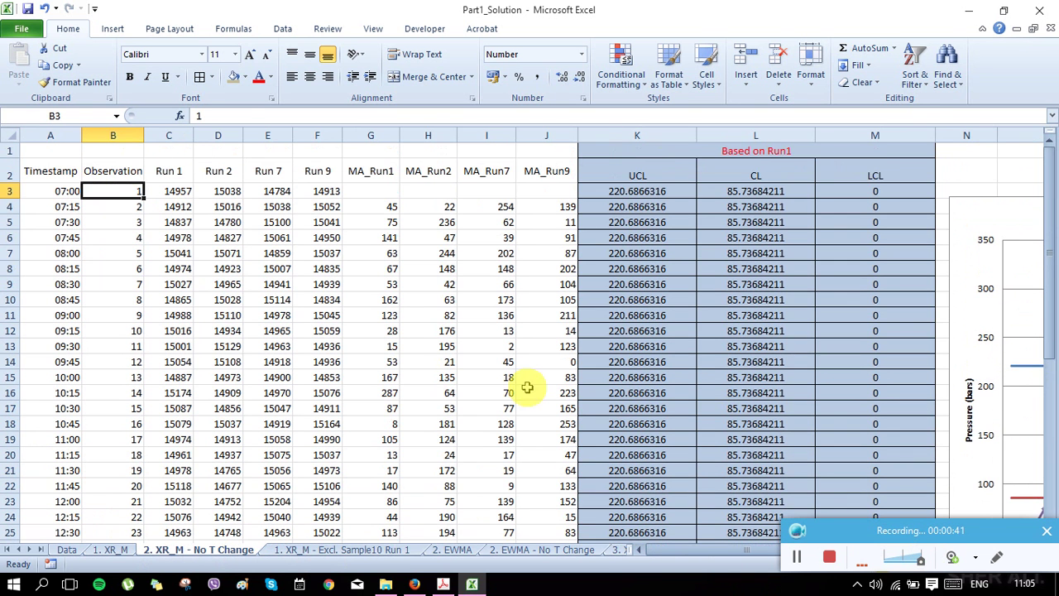
Examine the run values and moving-range columns, including the shaded 14:15 to 14:45 rows.
left_click(371, 252)
left_click(176, 224)
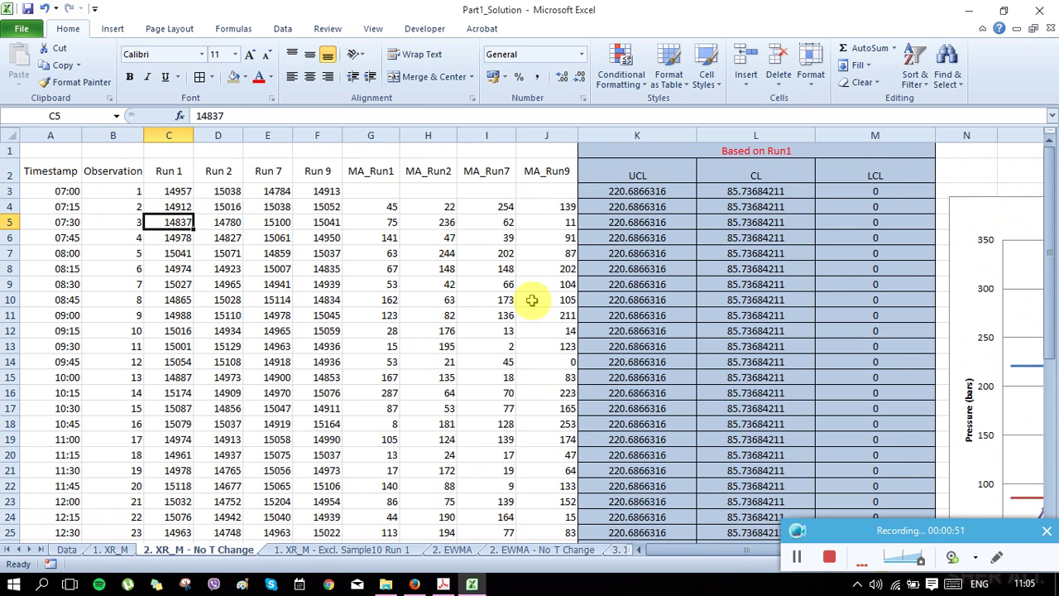
left_click_drag(170, 207, 345, 208)
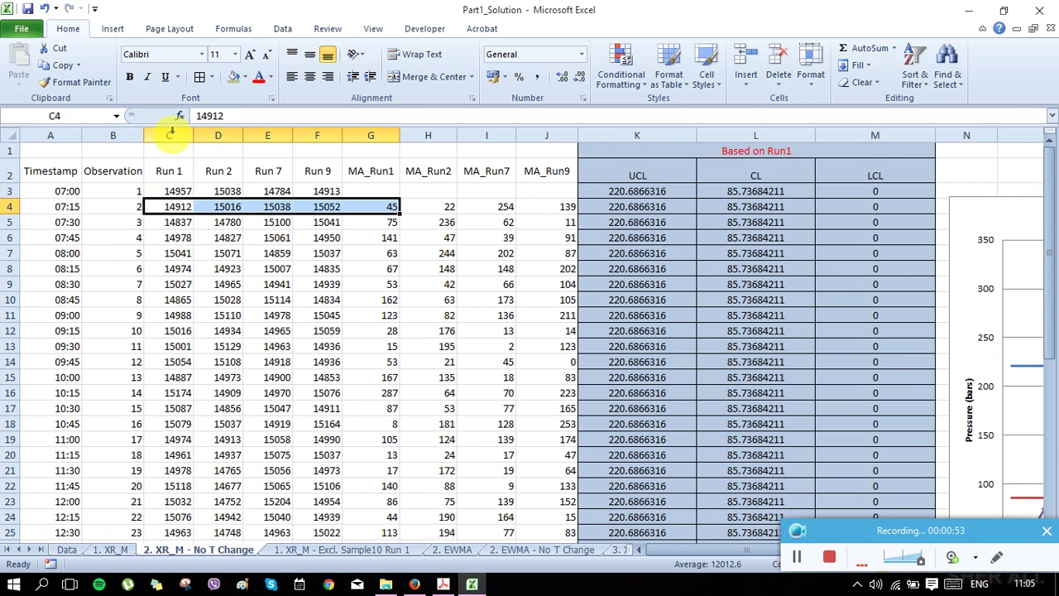
left_click_drag(169, 135, 373, 137)
left_click(168, 236)
left_click(134, 193)
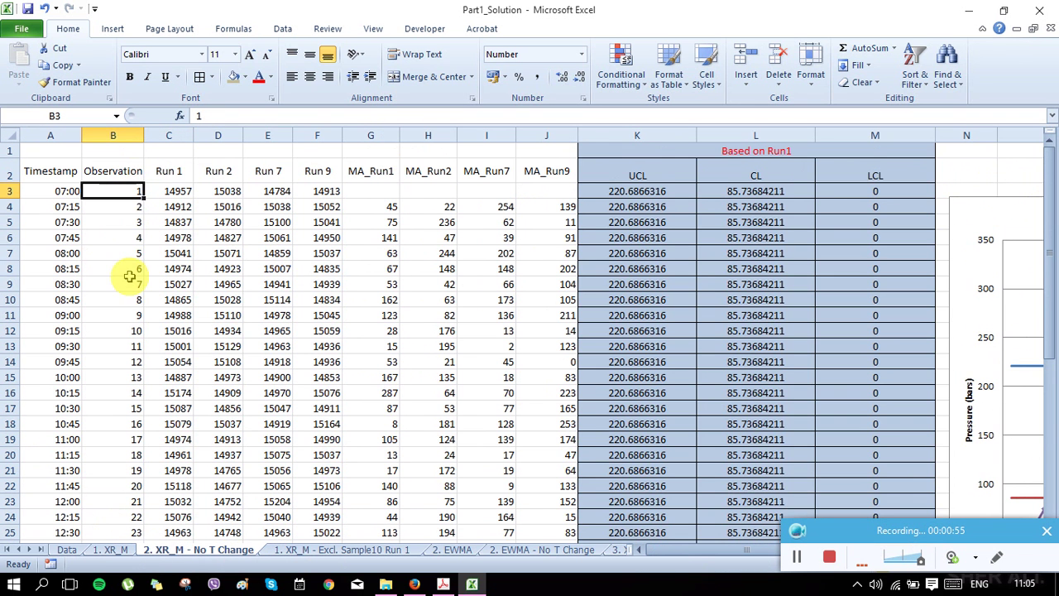
scroll(144, 275, "down", 4)
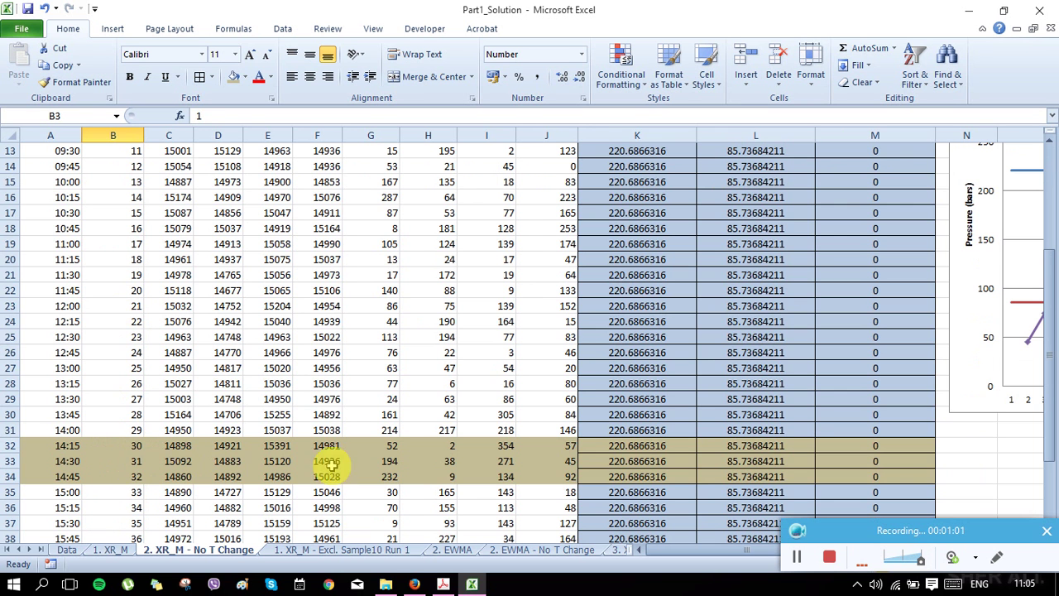
scroll(322, 465, "up", 4)
scroll(327, 465, "down", 5)
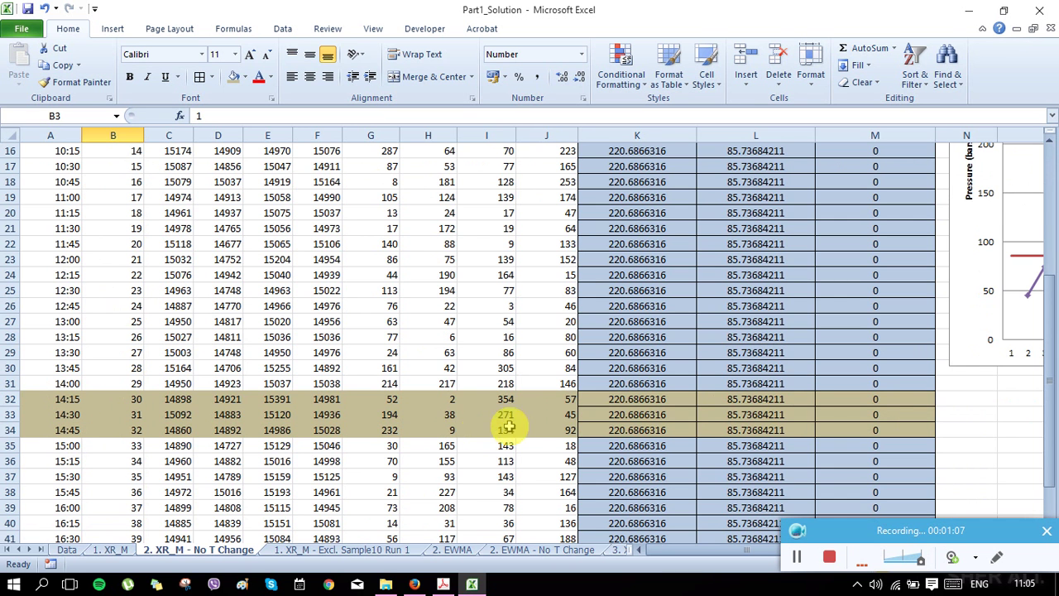
scroll(535, 425, "up", 5)
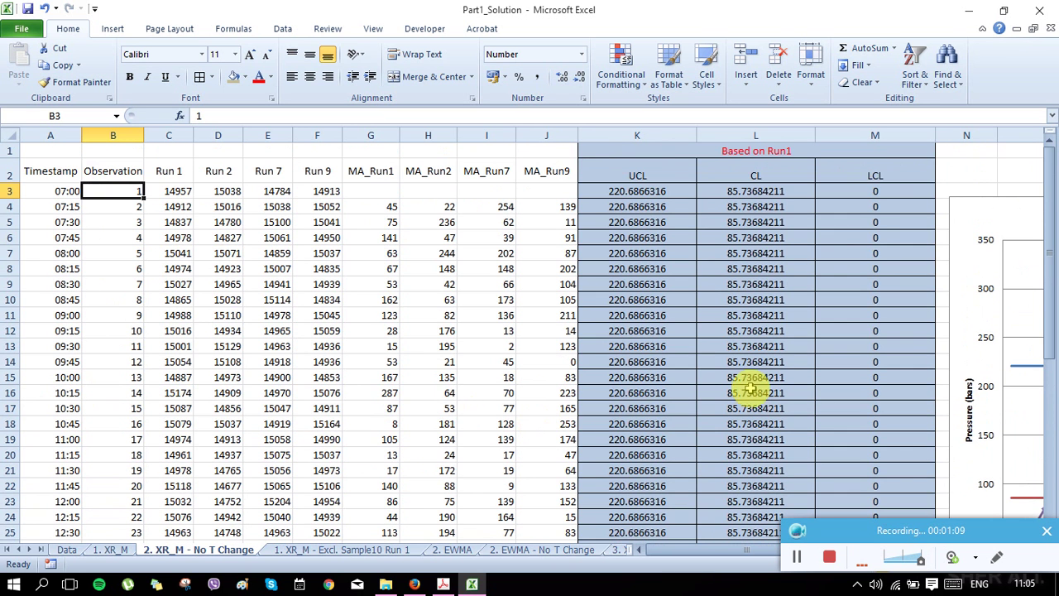
Inspect the moving-range formula in J11, the CL formula in L3 and the first-row moving-range cells G3:J3.
left_click(534, 314)
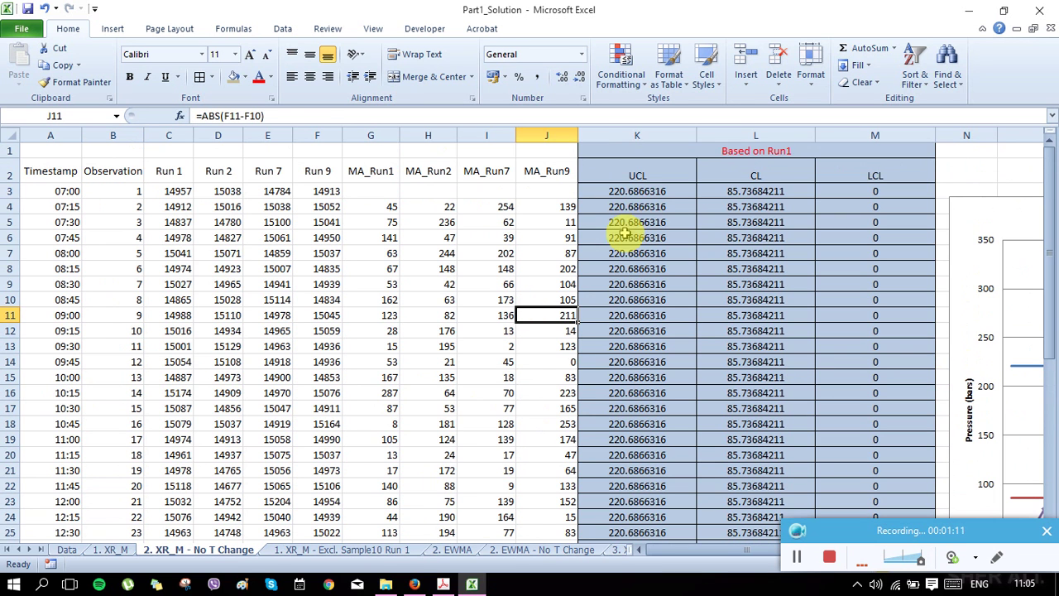
left_click(747, 191)
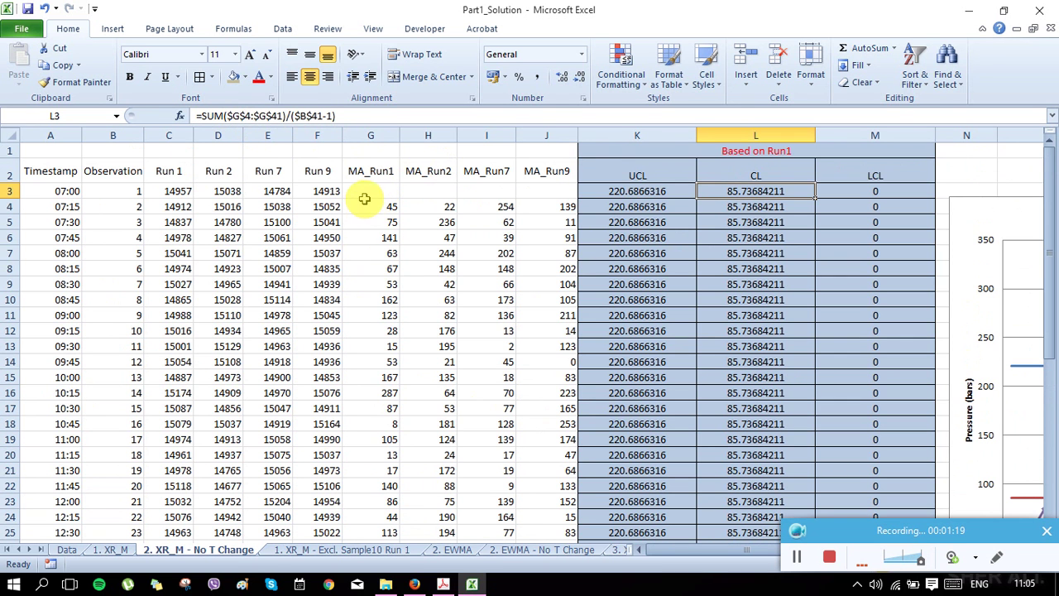
left_click_drag(365, 192, 546, 192)
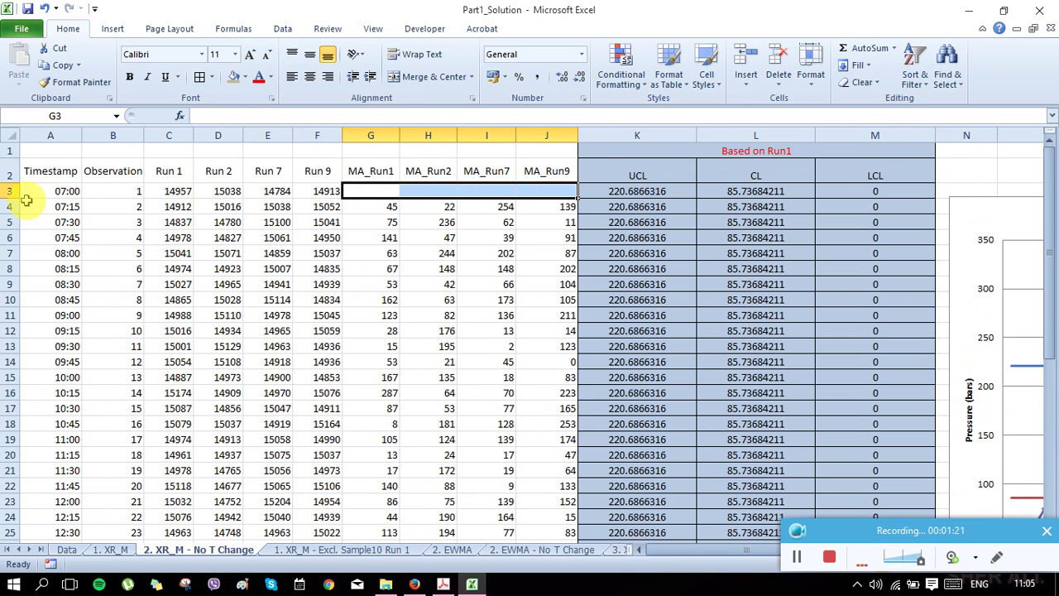
left_click(387, 212)
left_click(381, 195)
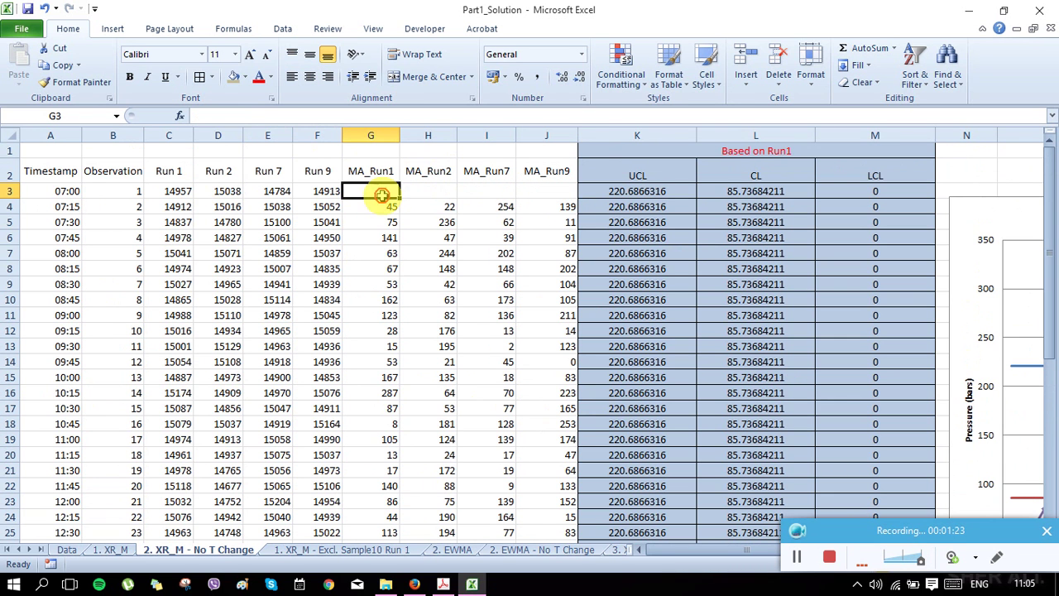
Compare the CL formula in L3 with the last observation row and the average moving range formula on the PDF slide in Adobe Acrobat.
left_click(750, 193)
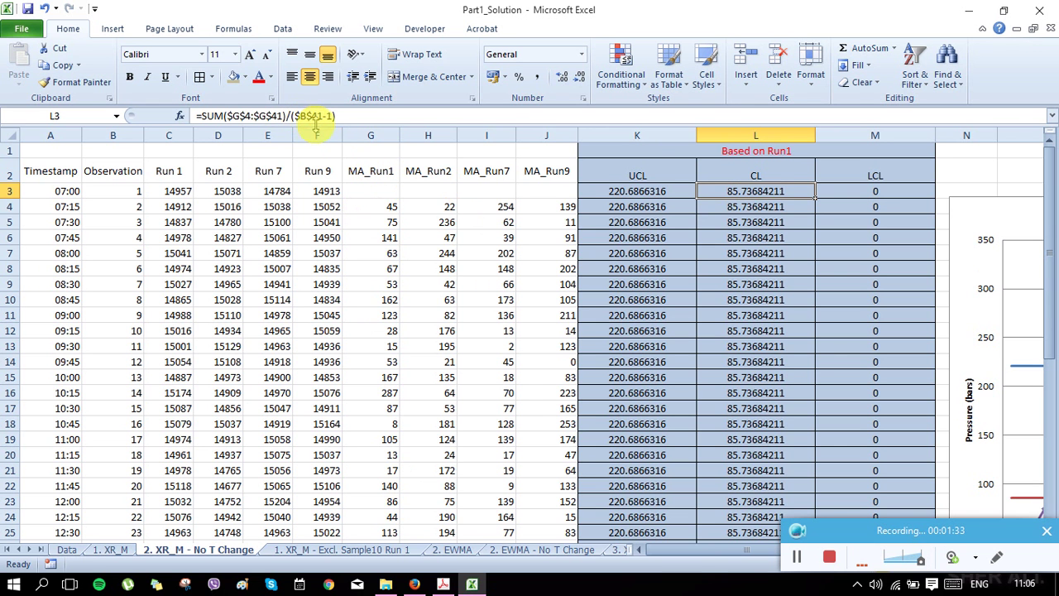
scroll(279, 299, "down", 3)
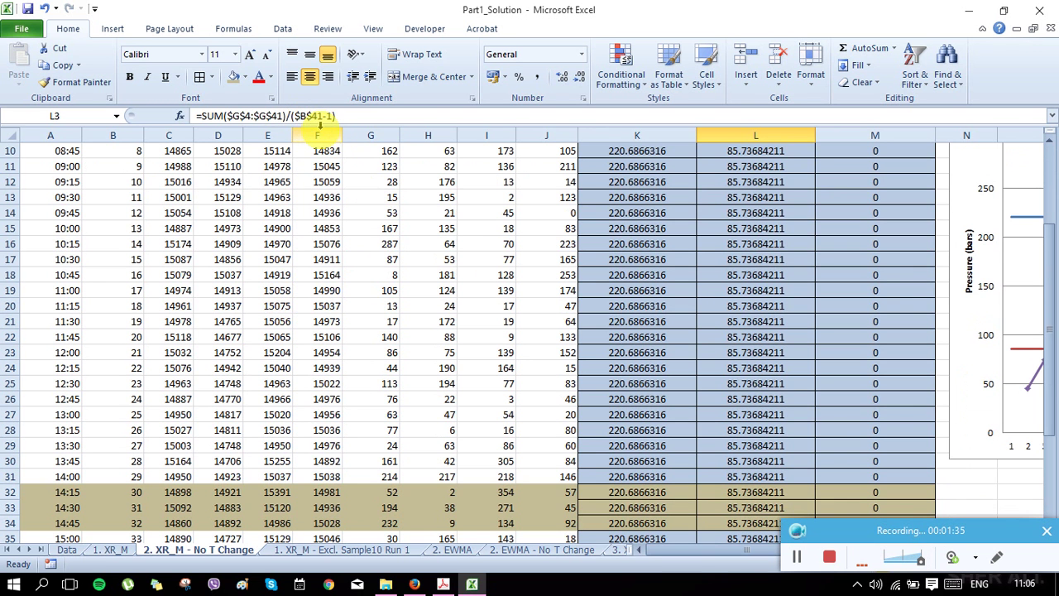
scroll(145, 439, "down", 4)
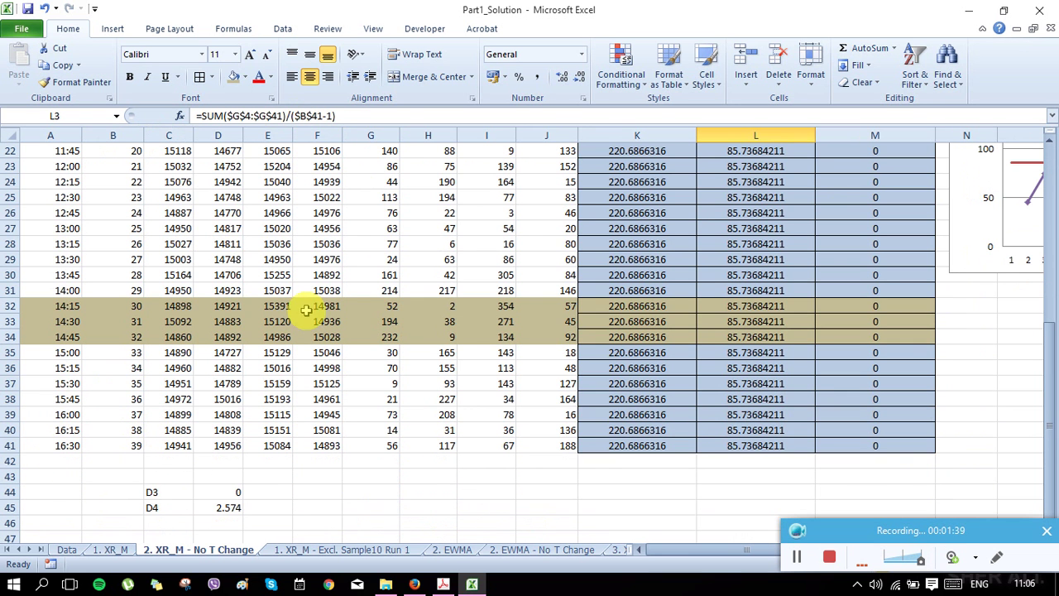
scroll(373, 224, "up", 7)
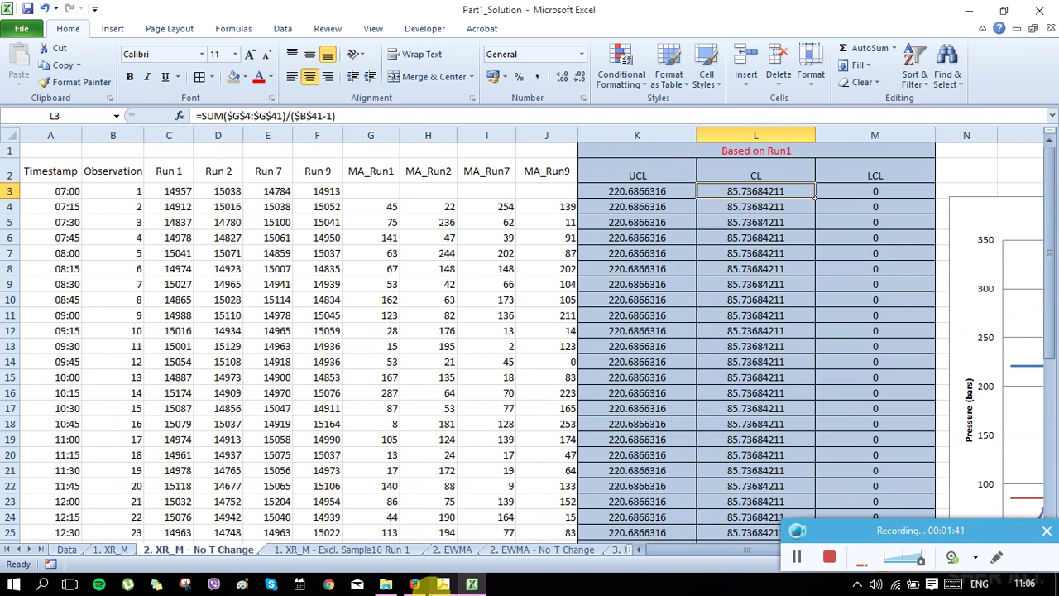
left_click(443, 584)
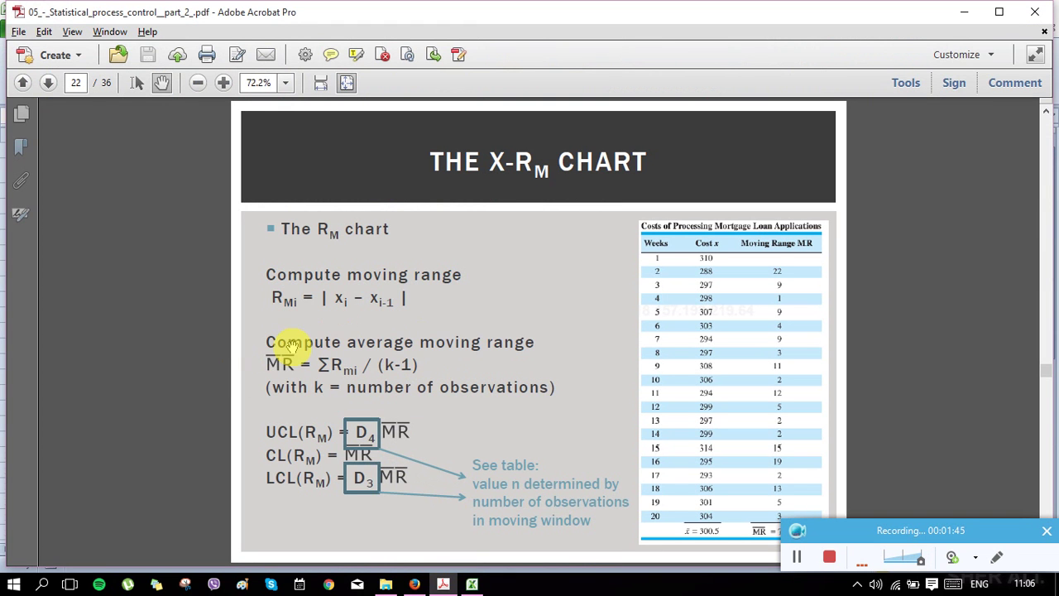
left_click(472, 584)
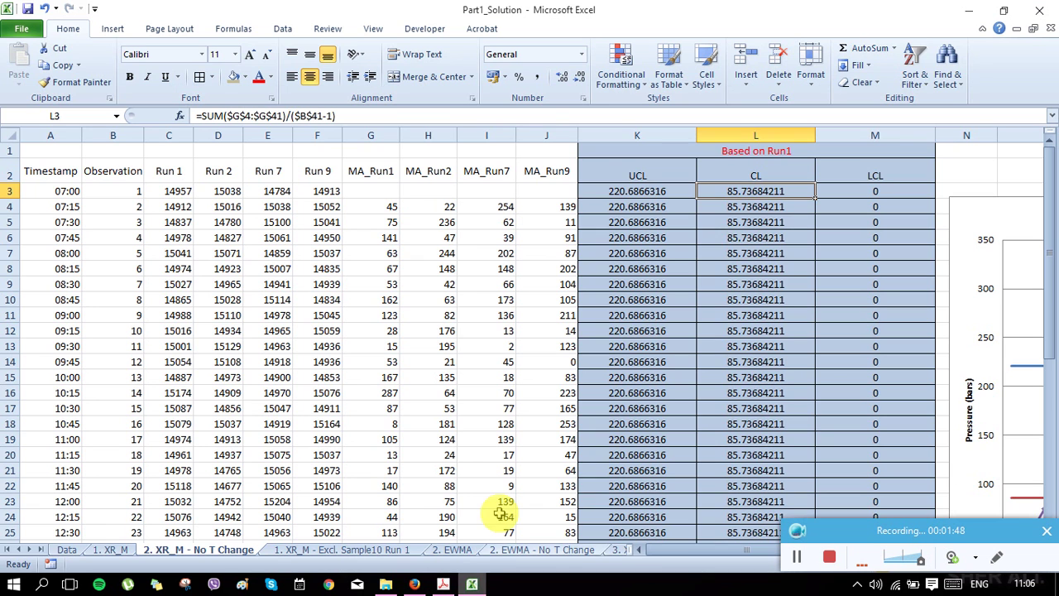
Inspect the UCL formula in K3 and the D4 constant it references in cell D45.
left_click(664, 195)
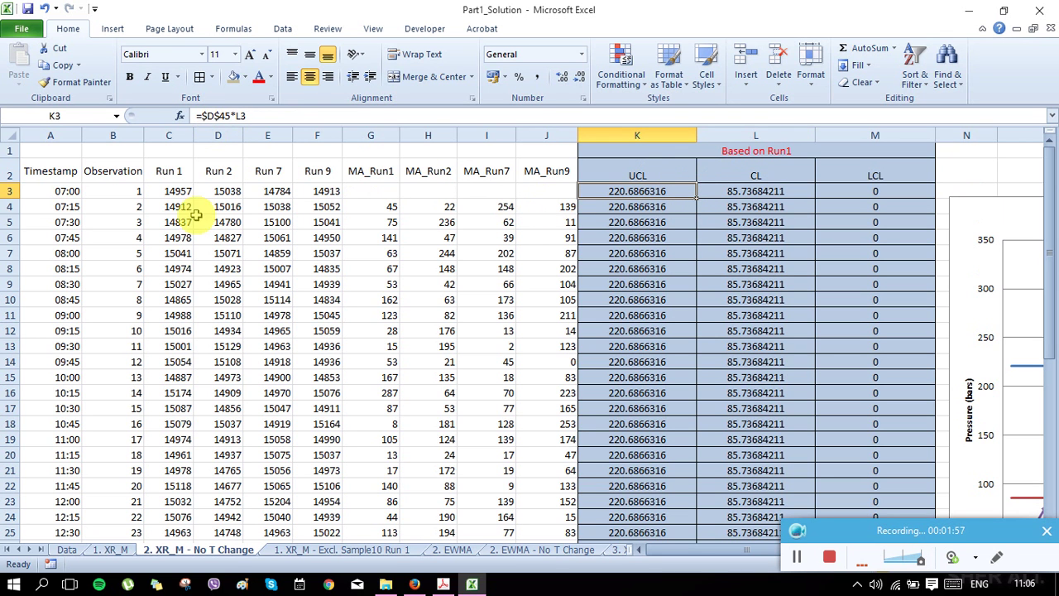
scroll(196, 215, "down", 6)
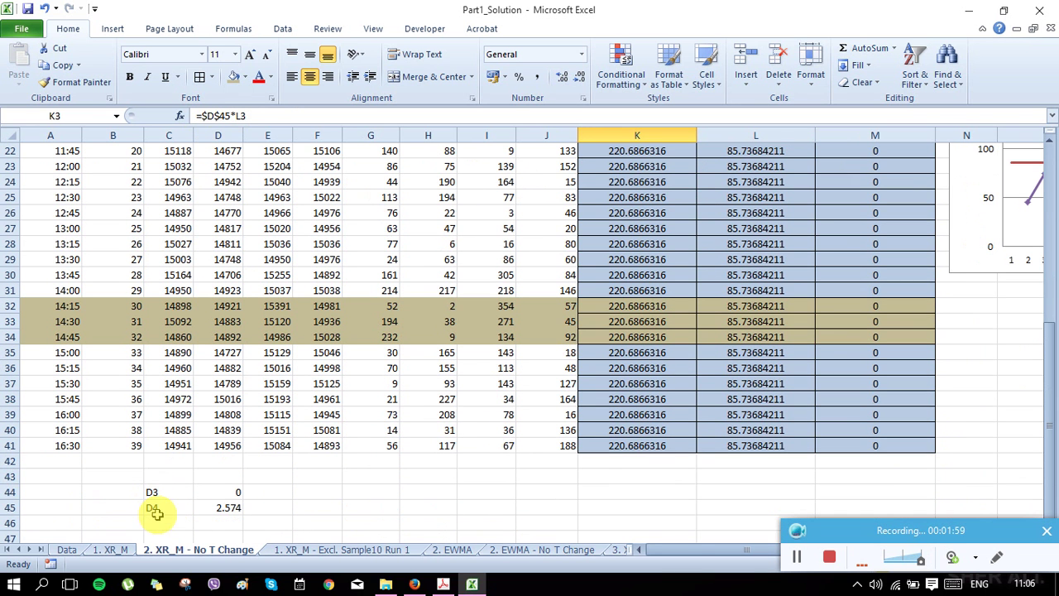
left_click(223, 506)
scroll(380, 500, "up", 7)
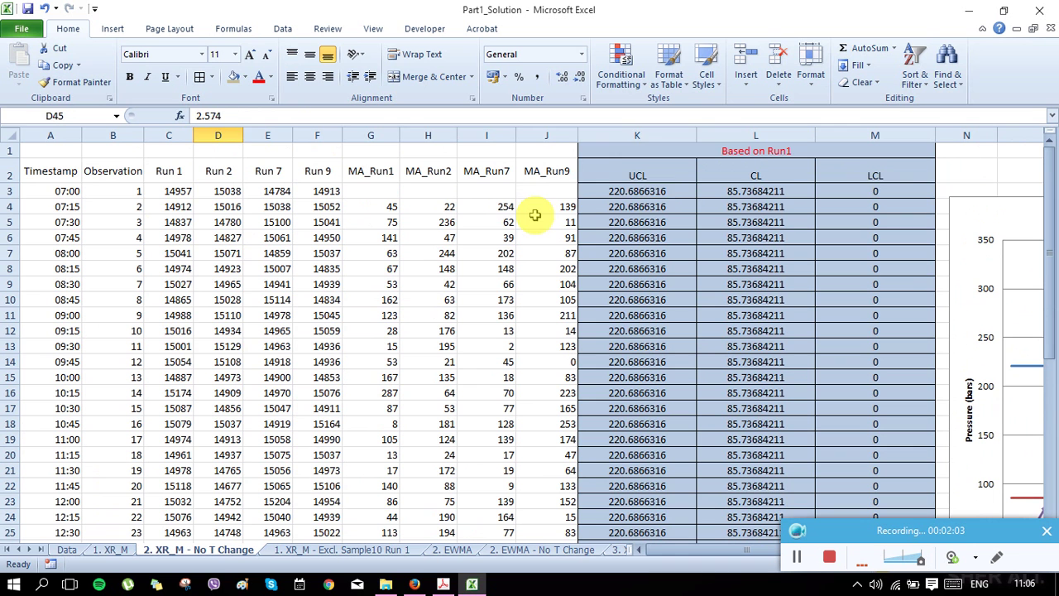
left_click(658, 190)
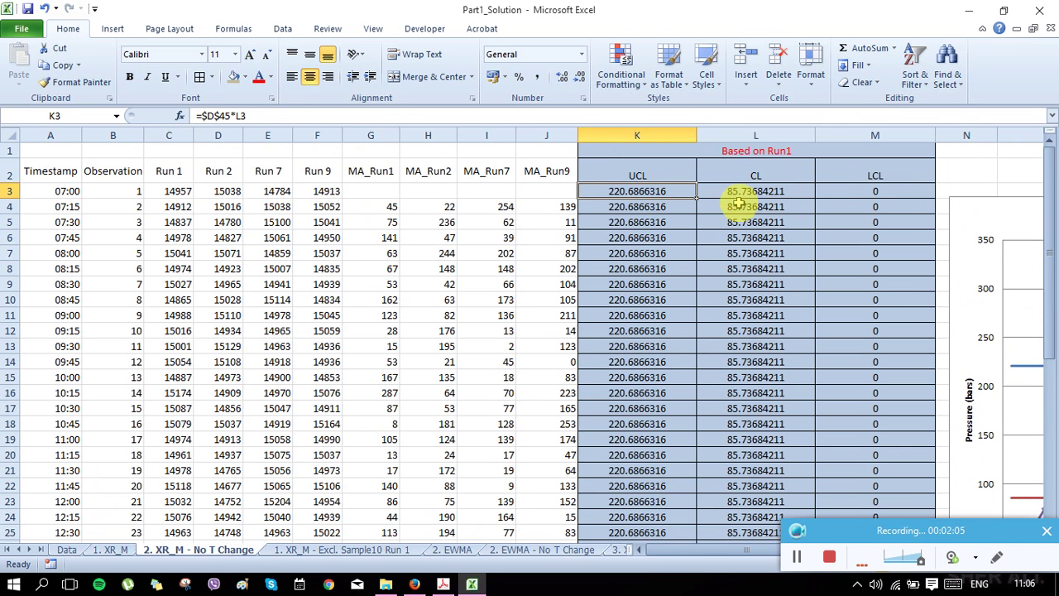
Inspect the LCL formula in M3 and the D3 constant below the table.
left_click(910, 199)
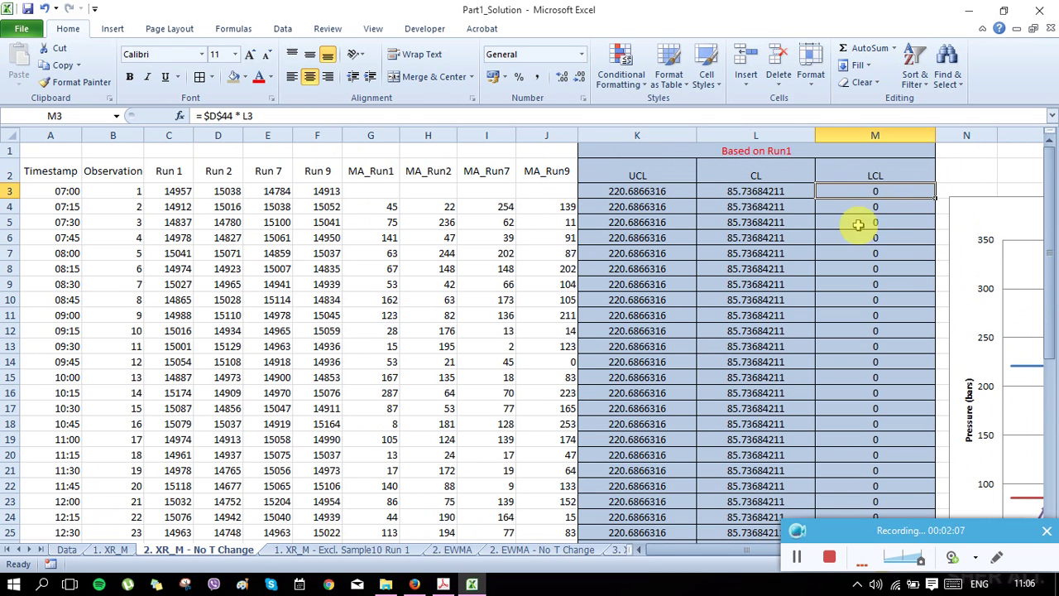
scroll(284, 433, "down", 6)
scroll(397, 503, "up", 6)
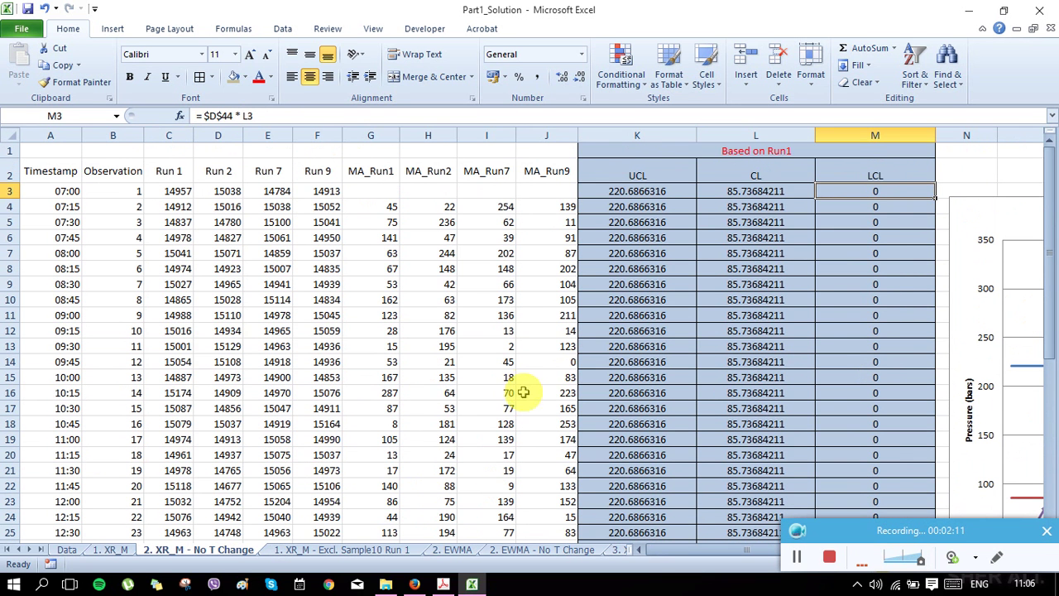
Check the Run 2 moving-range formula in H6 and review the moving ranges alongside the control limits, including the shaded rows.
left_click(451, 238)
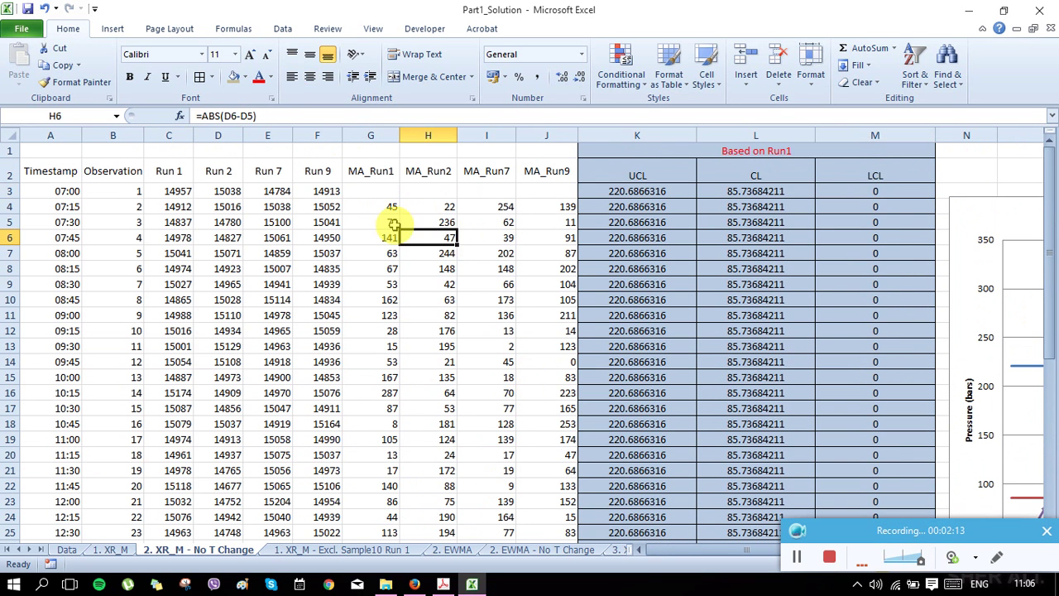
left_click(386, 194)
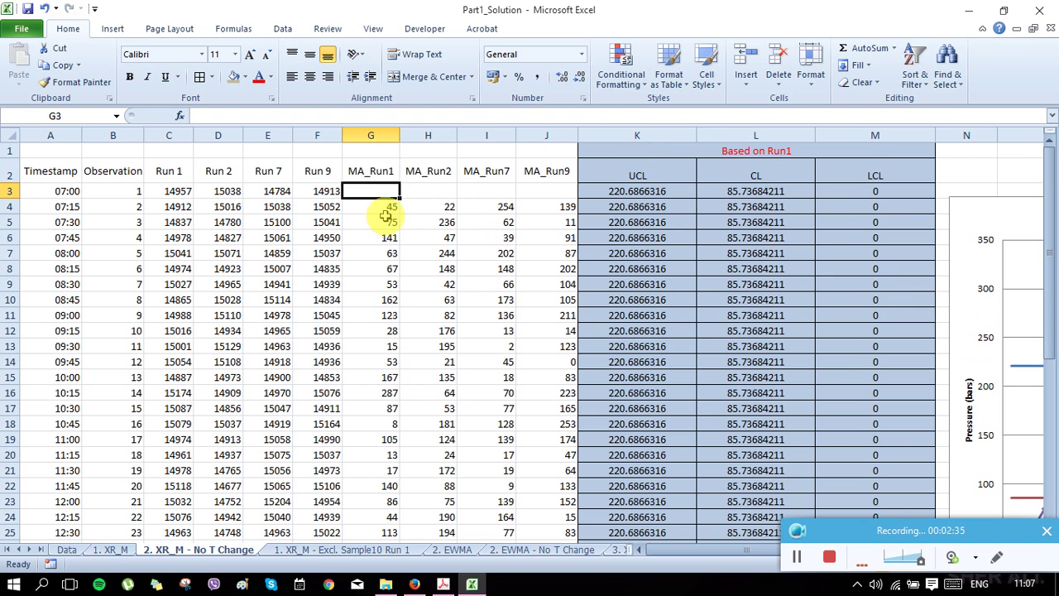
scroll(378, 427, "down", 5)
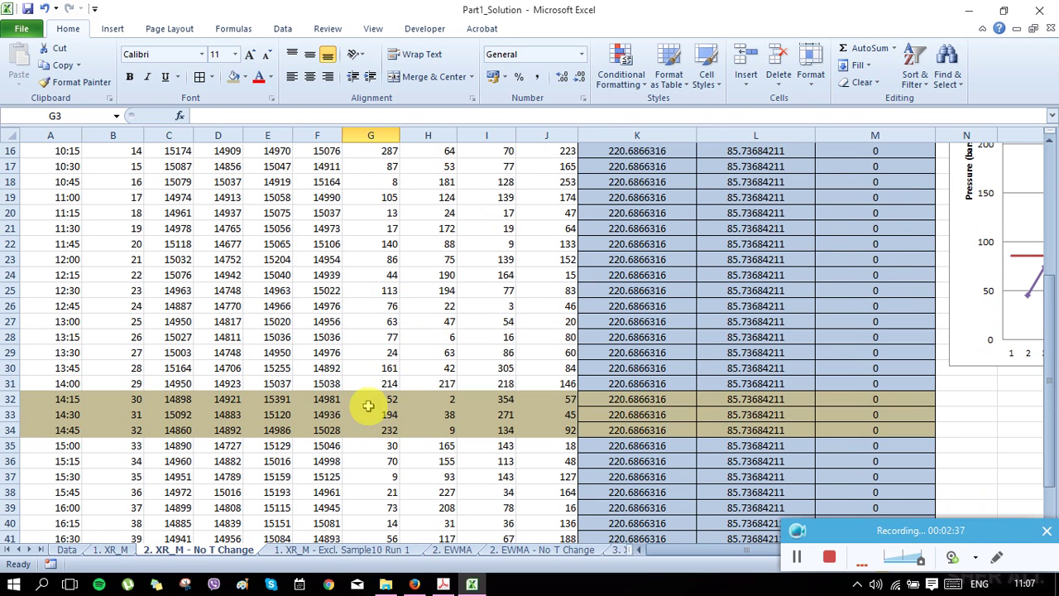
scroll(567, 421, "up", 5)
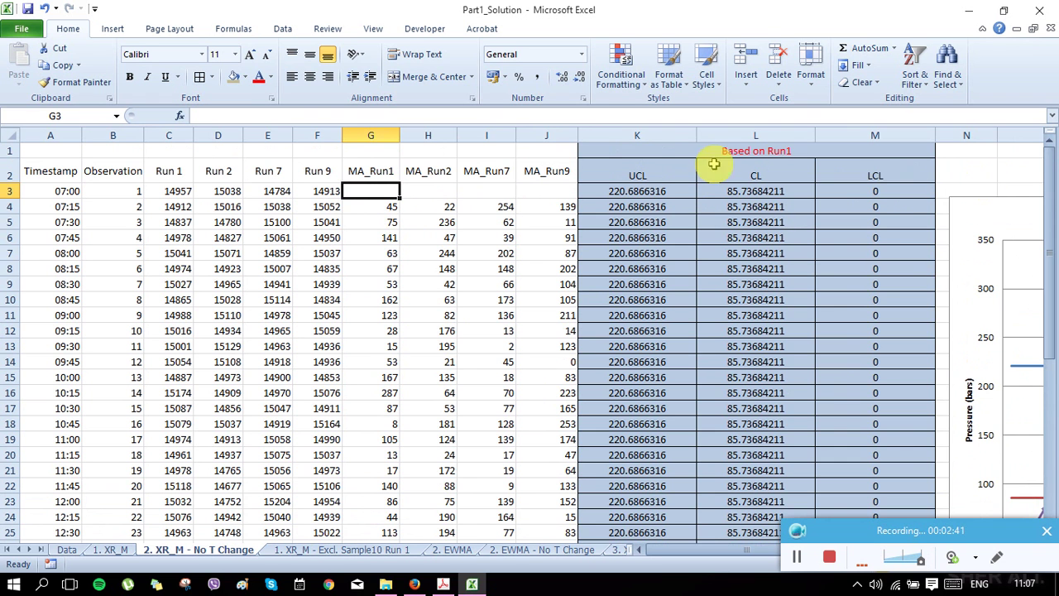
scroll(417, 529, "down", 4)
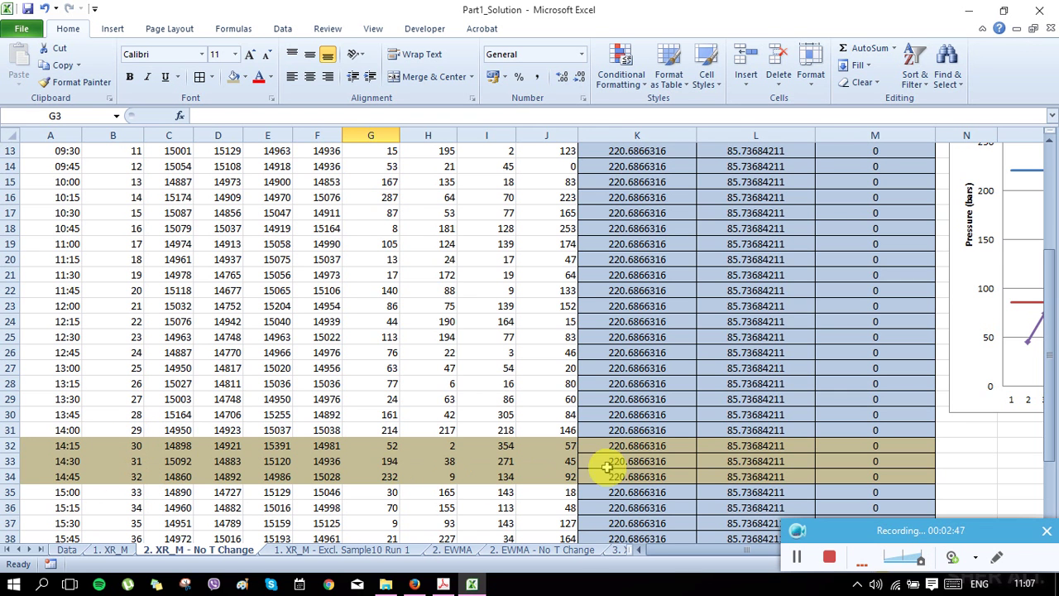
scroll(732, 470, "up", 4)
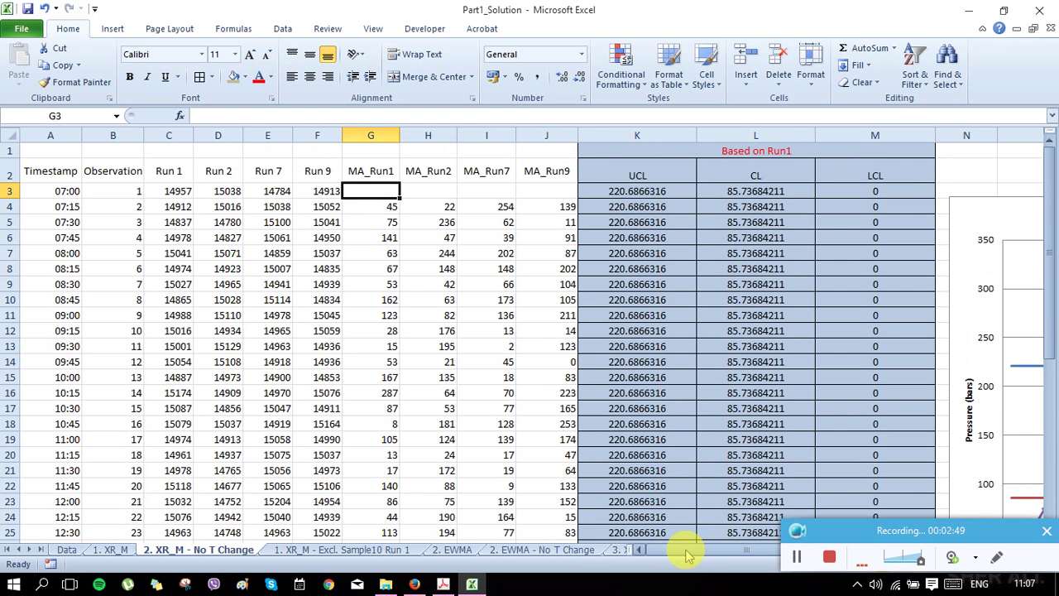
Review the Run 1 (X-Rm) chart against its control limits and compare it with the shaded observations 30 to 32 in the table.
left_click_drag(685, 555, 858, 549)
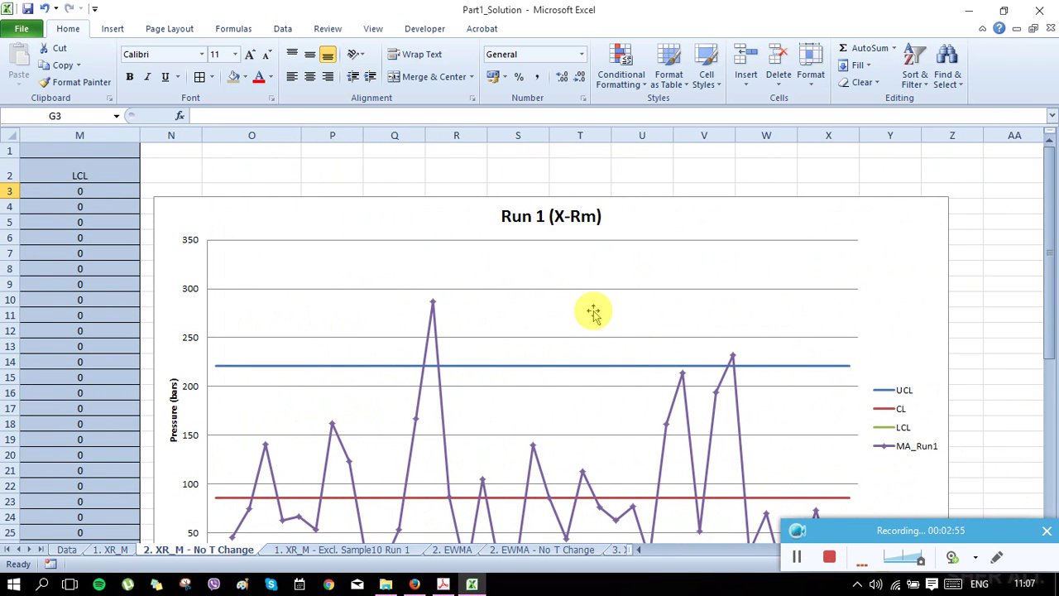
scroll(709, 321, "down", 4)
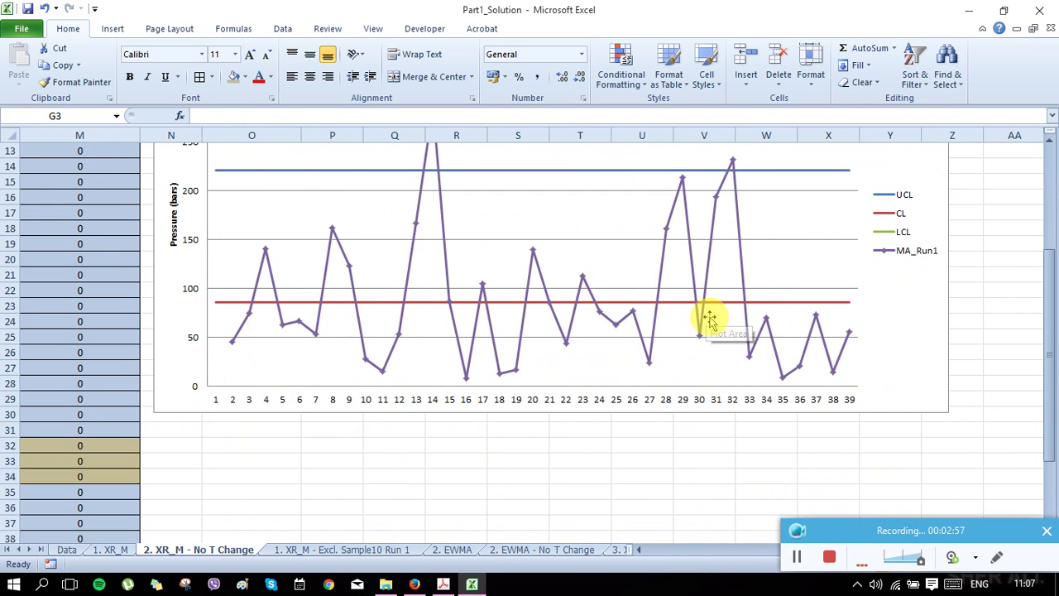
scroll(709, 321, "up", 2)
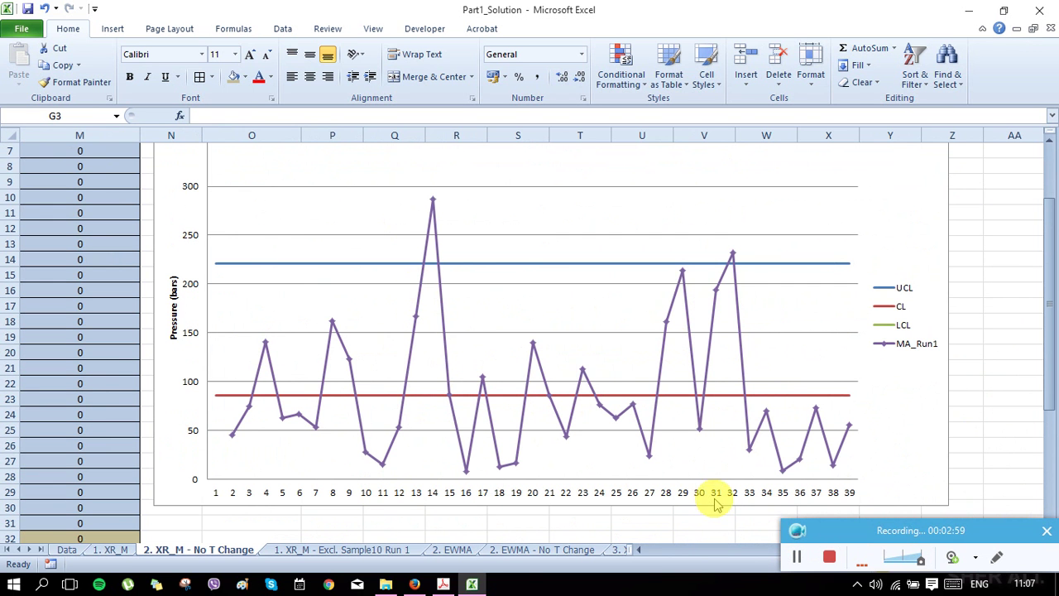
left_click(653, 552)
scroll(189, 472, "down", 2)
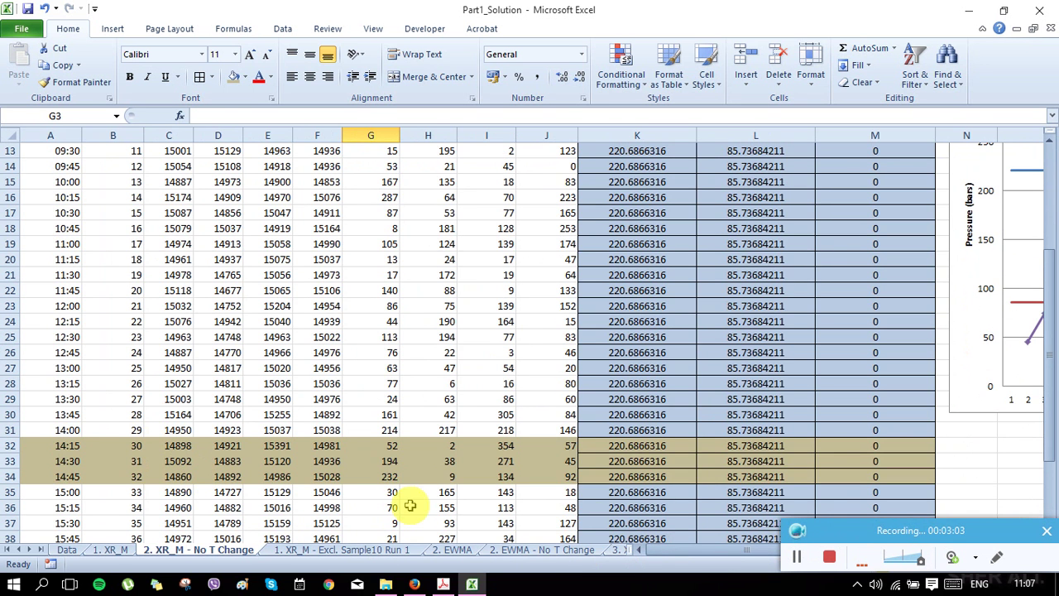
Read the MA_Run1 values at points 30, 31 and 32 on the Run 1 (X-Rm) chart.
left_click_drag(654, 556, 818, 554)
scroll(803, 496, "up", 2)
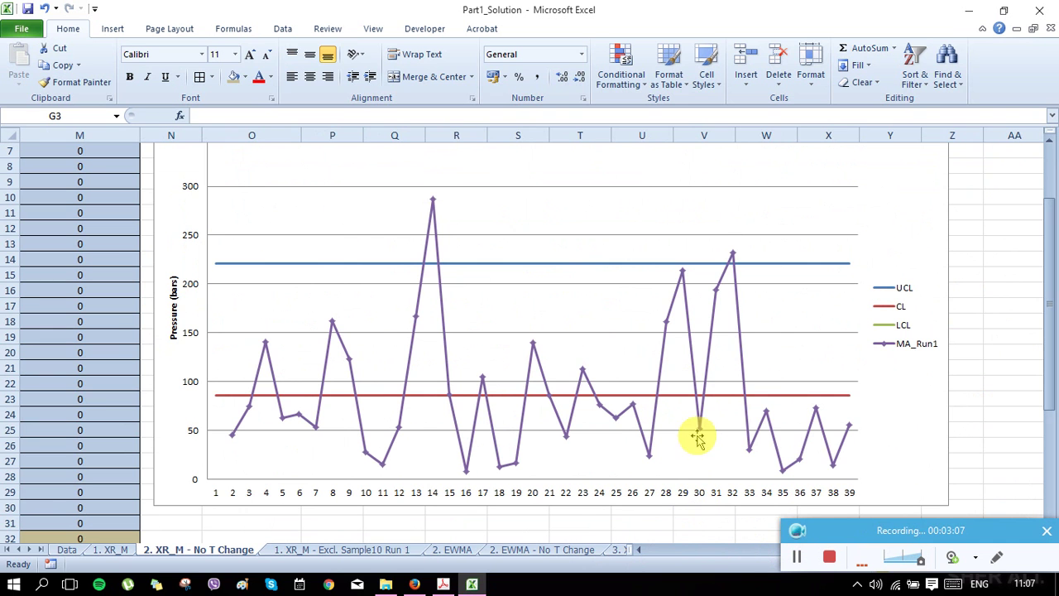
mouse_move(699, 439)
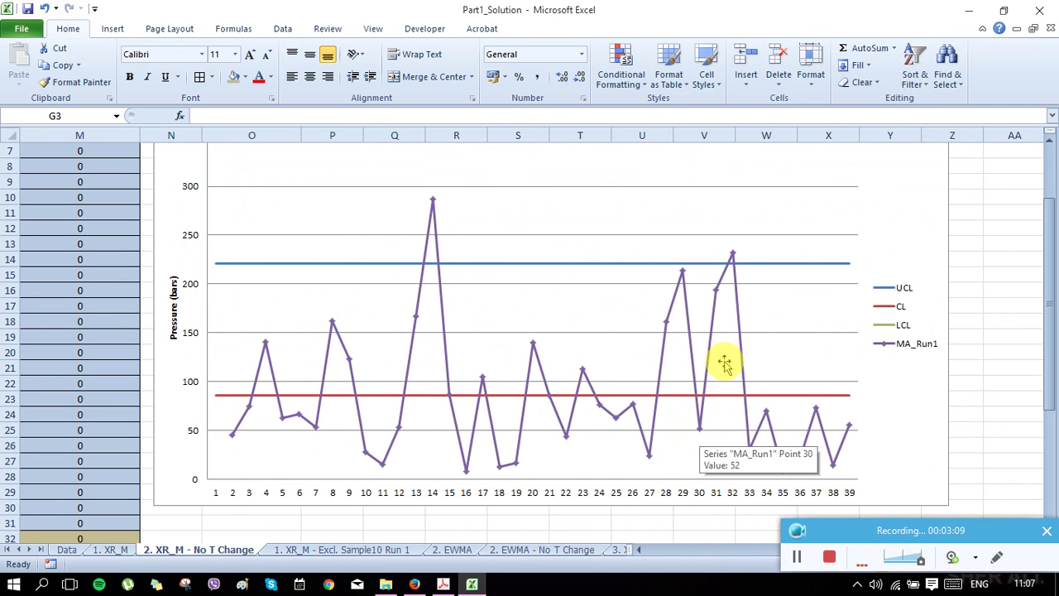
mouse_move(716, 291)
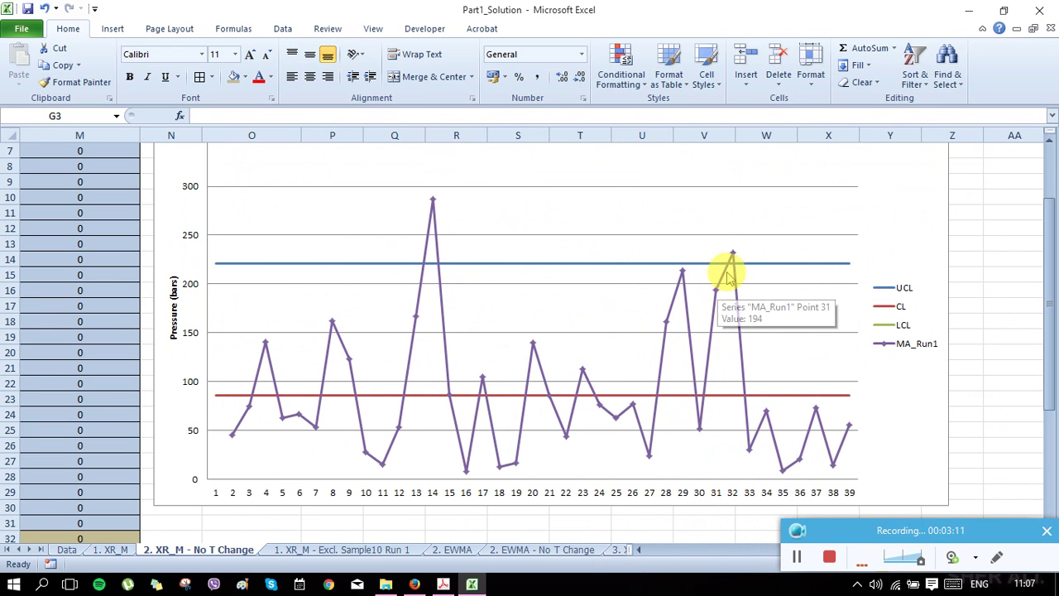
mouse_move(733, 257)
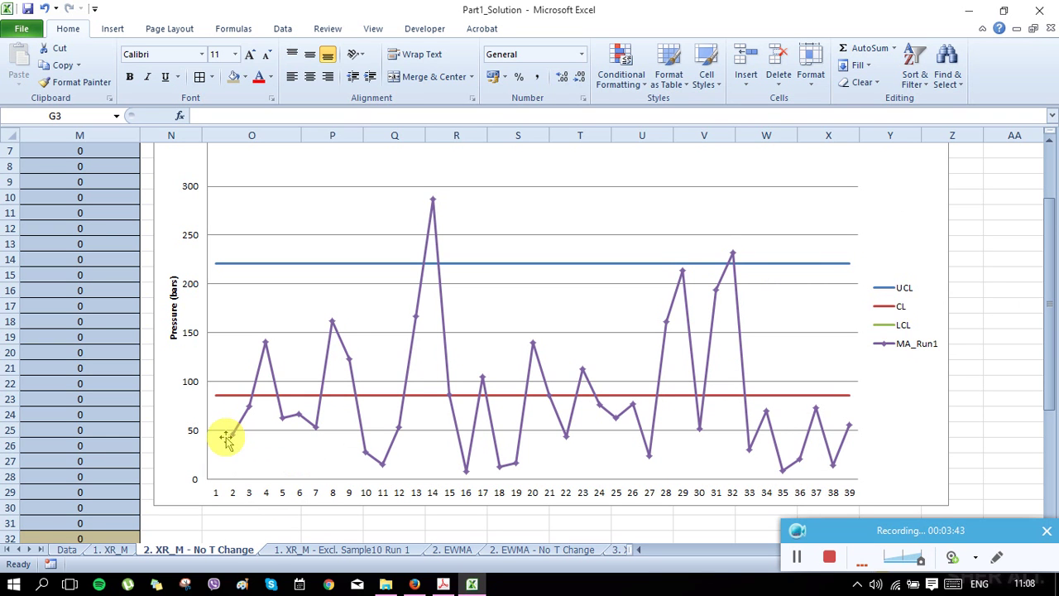
Check point 2 of the MA_Run1 series on the chart against its moving-range formula in G4.
mouse_move(233, 442)
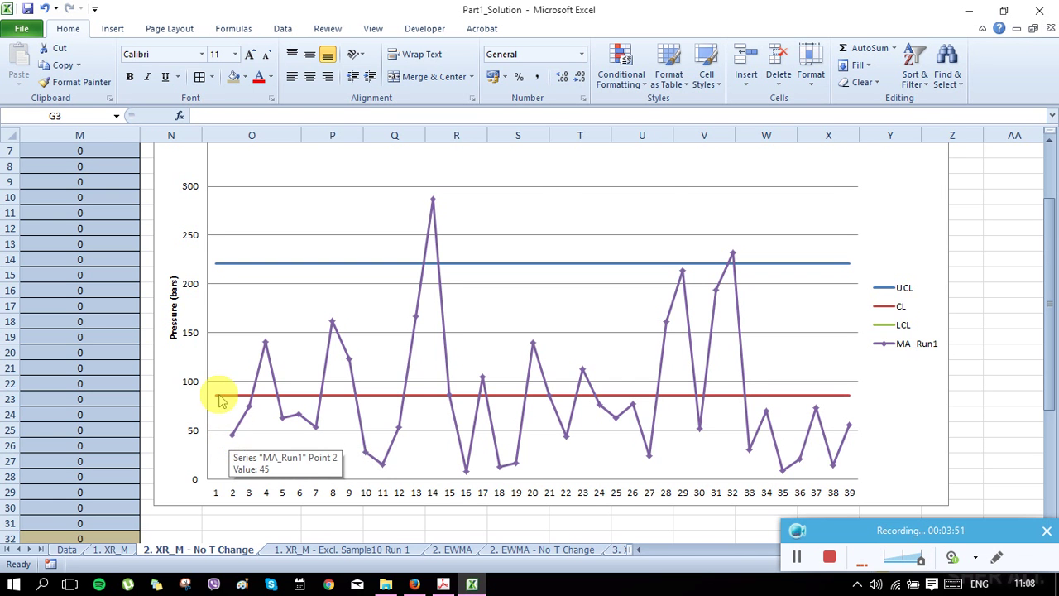
scroll(149, 248, "up", 2)
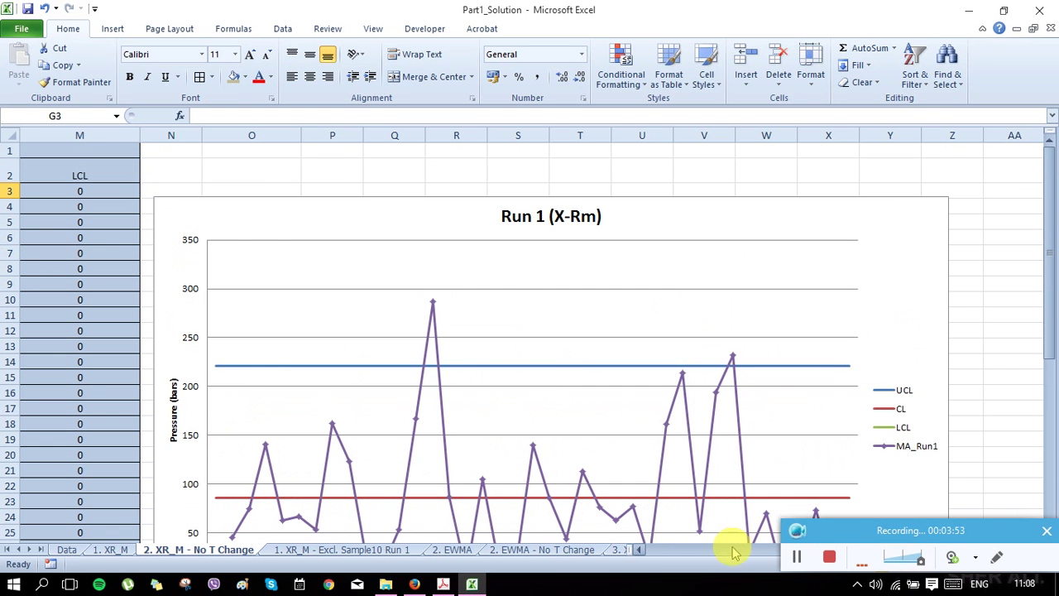
left_click(720, 549)
left_click(387, 207)
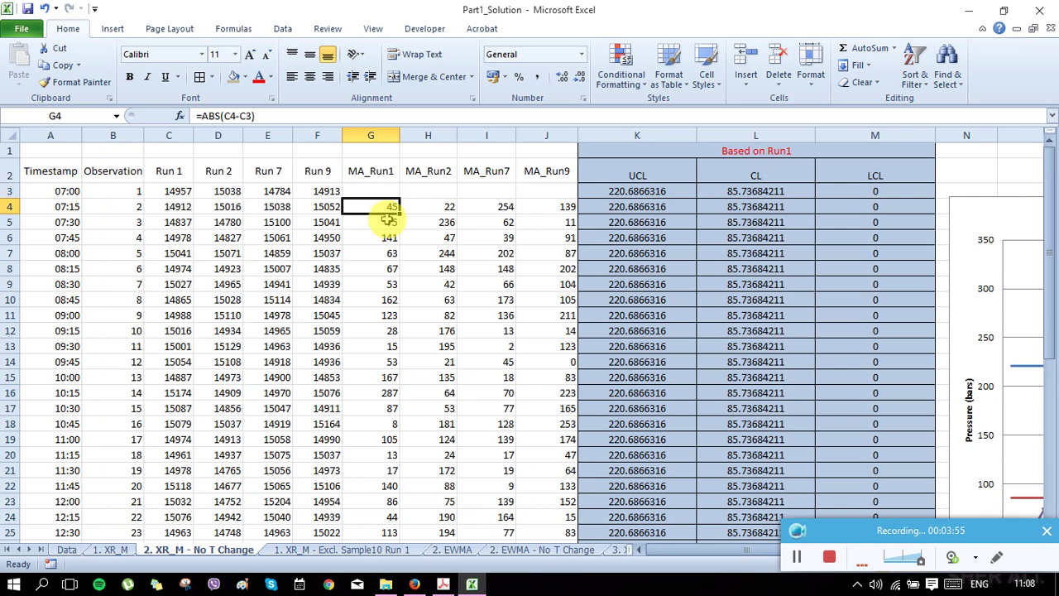
Examine the full Run 1 (X-Rm) chart, including the value at point 17 and the points near the UCL.
left_click_drag(765, 549, 690, 473)
scroll(623, 456, "down", 2)
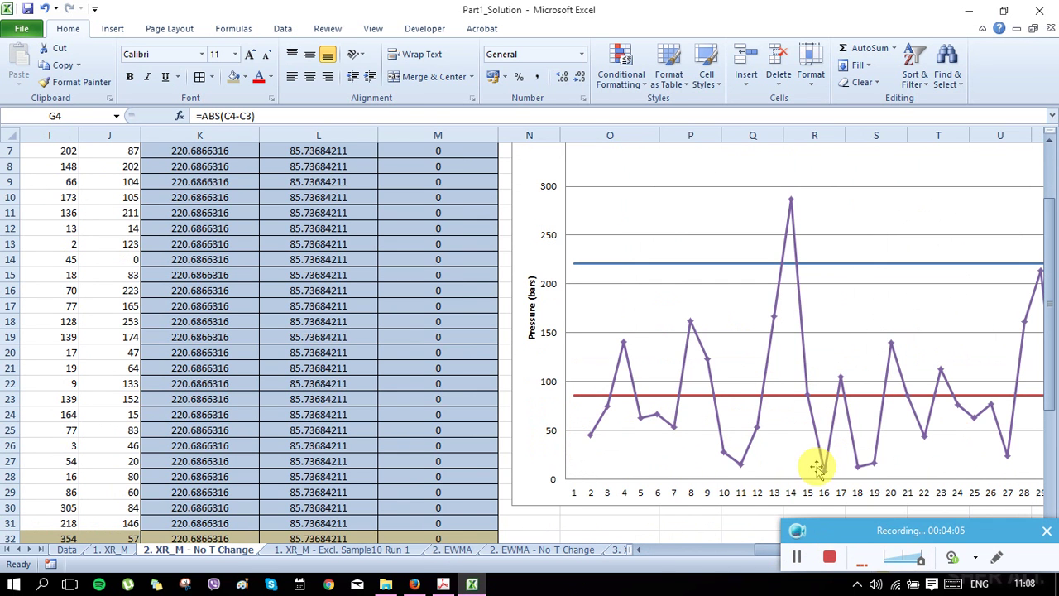
mouse_move(840, 379)
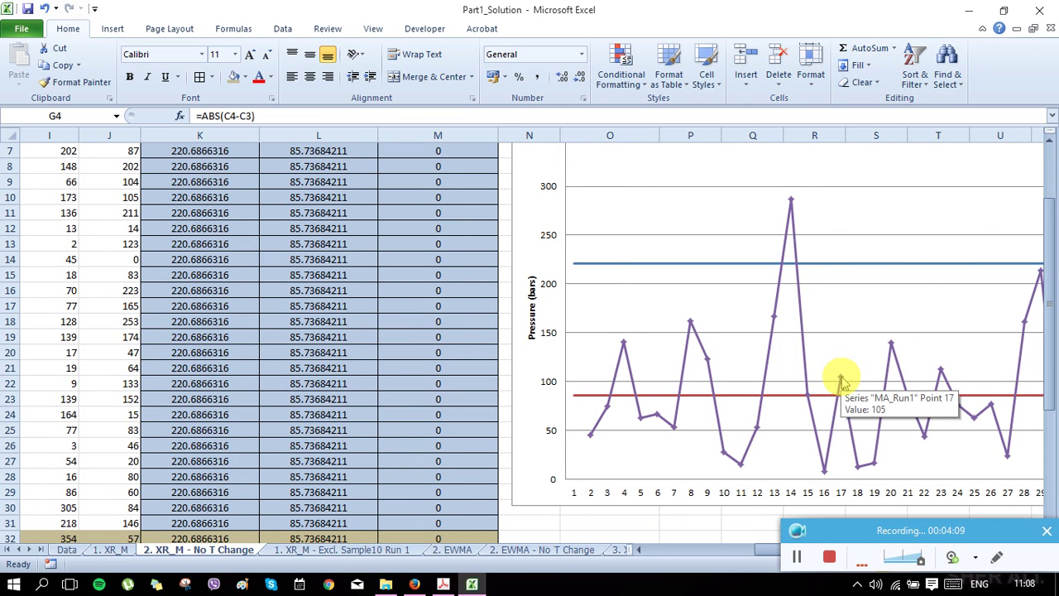
scroll(450, 445, "up", 2)
scroll(761, 485, "down", 3)
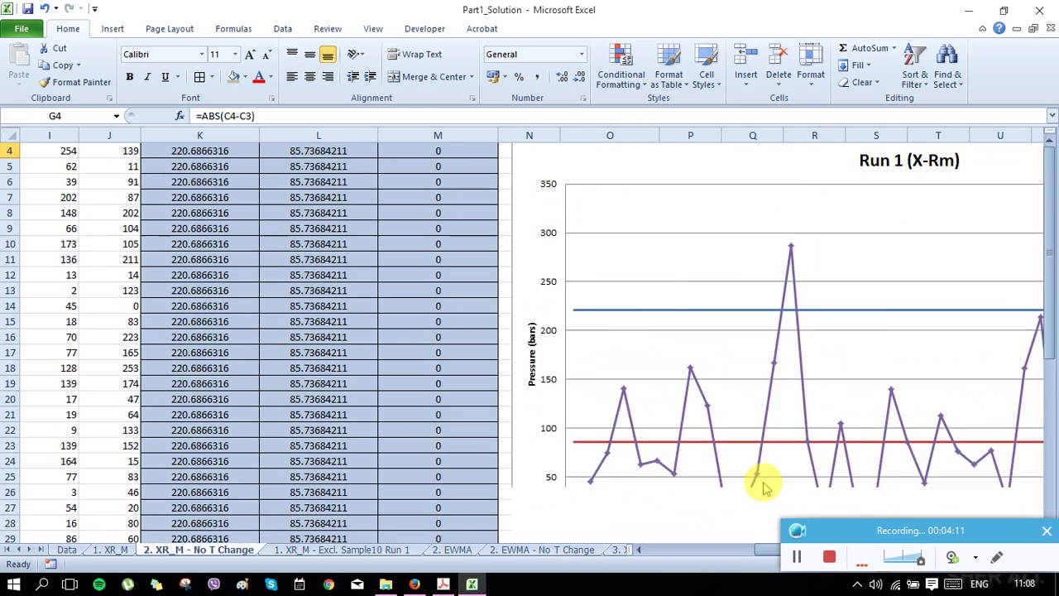
scroll(765, 552, "right", 1)
scroll(792, 331, "up", 3)
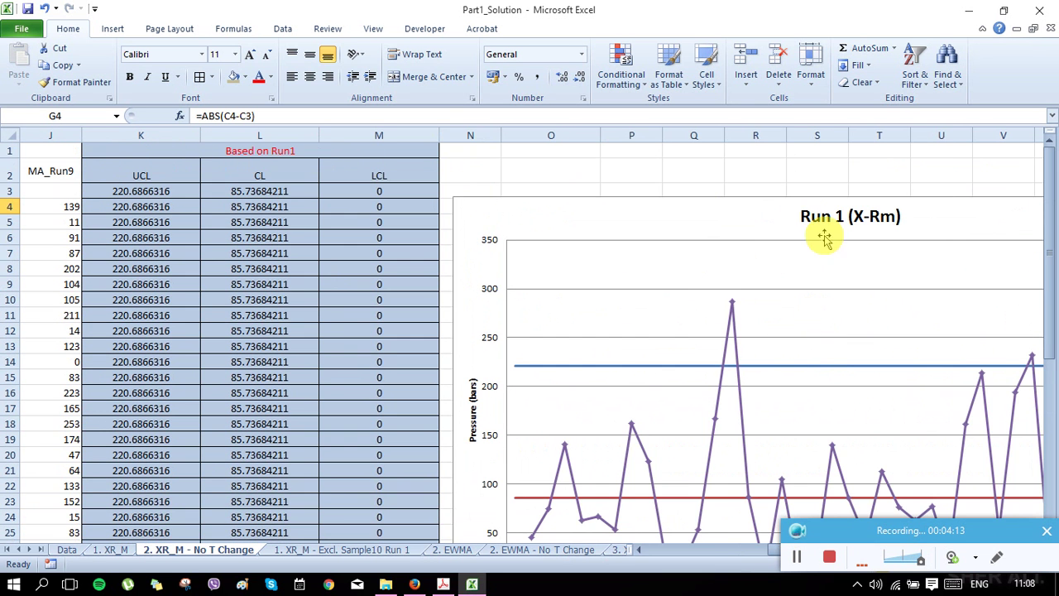
scroll(756, 485, "down", 3)
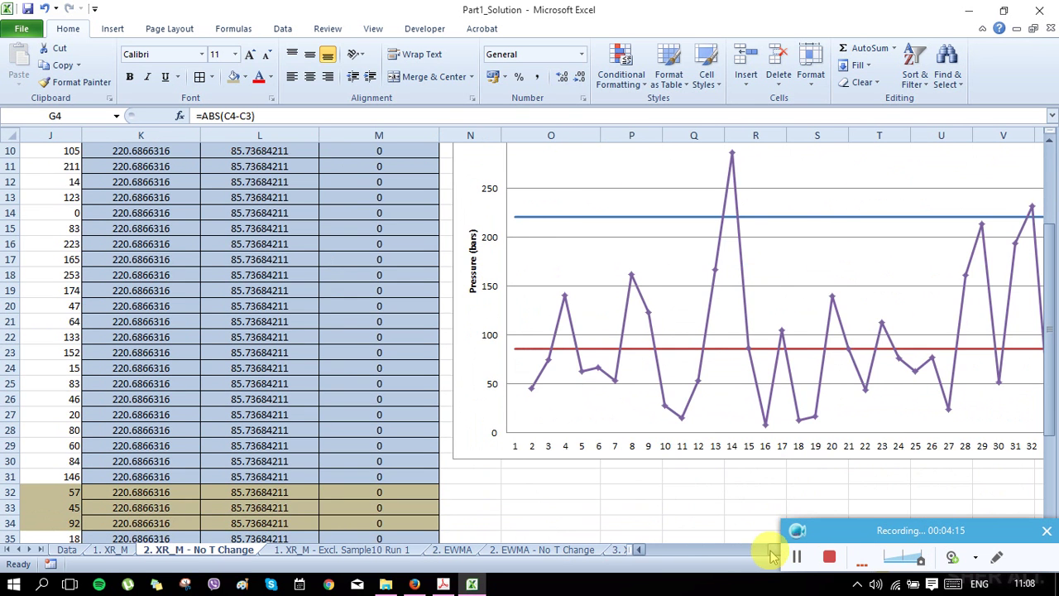
scroll(771, 554, "right", 2)
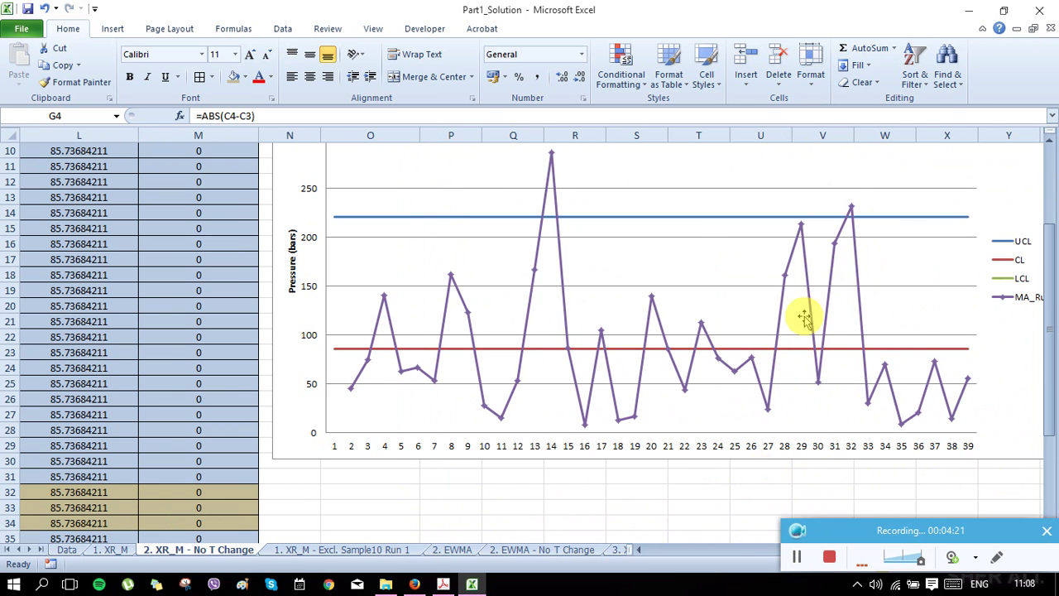
Open the "1. XR_M - Excl. Sample10 Run 1" sheet and inspect the hatched Run 1 moving-range cells for sample 10.
left_click(390, 549)
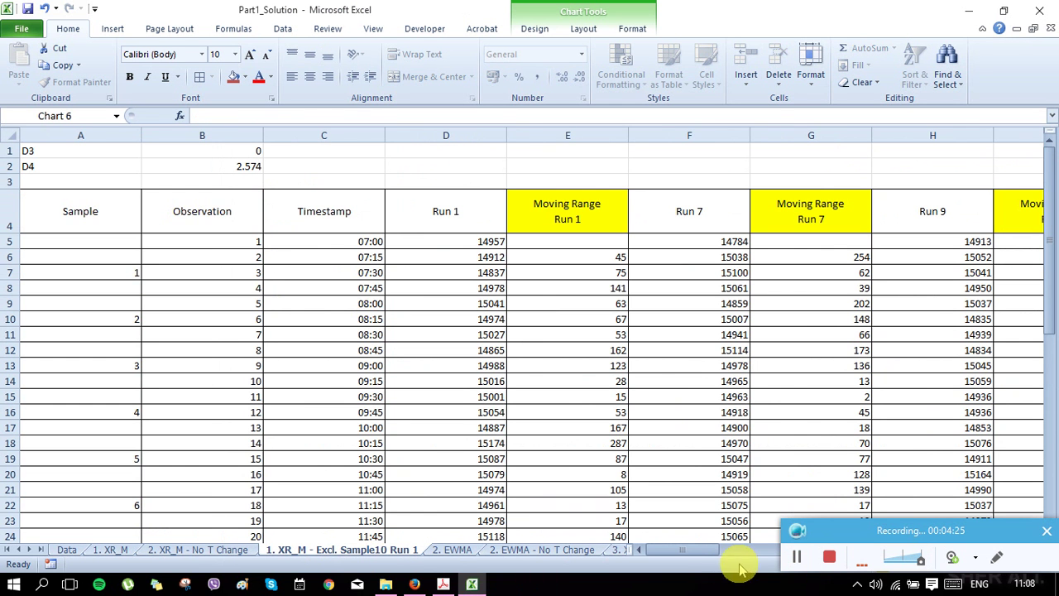
scroll(284, 386, "down", 6)
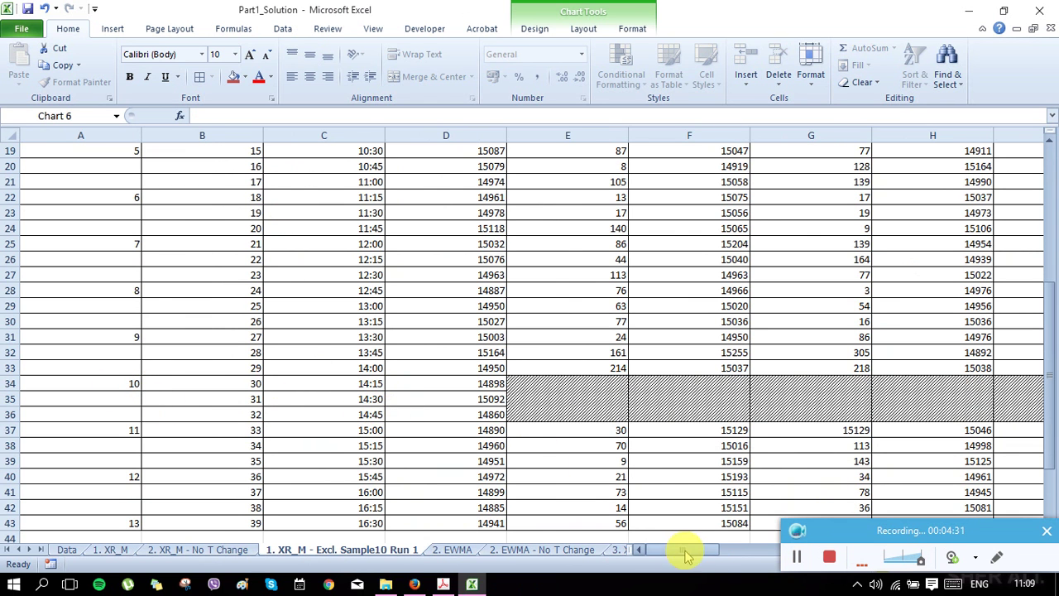
left_click(608, 396)
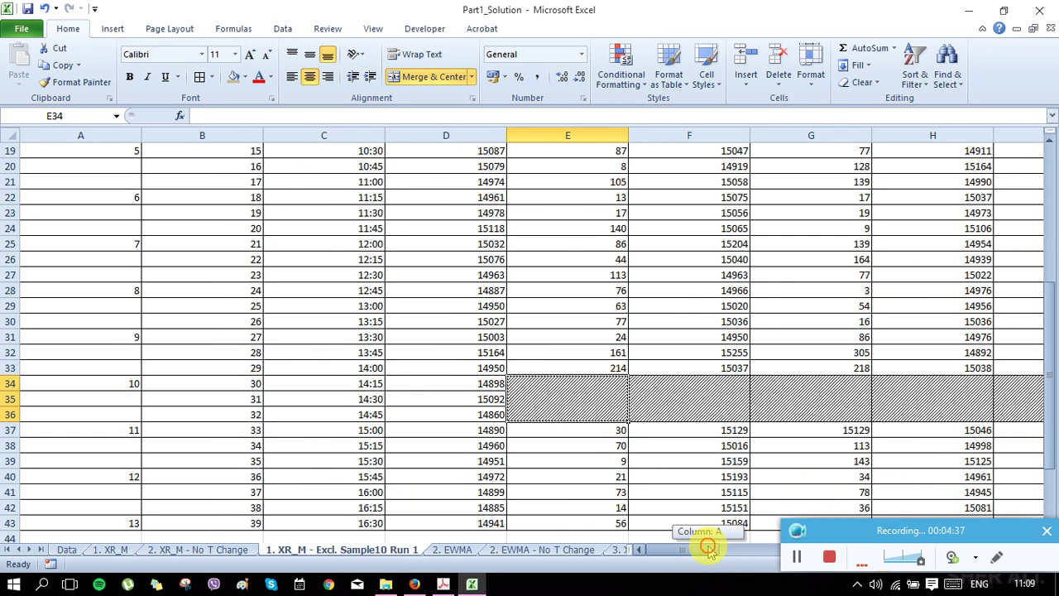
mouse_move(707, 546)
left_mouse_down()
mouse_move(797, 530)
mouse_move(708, 547)
left_mouse_up()
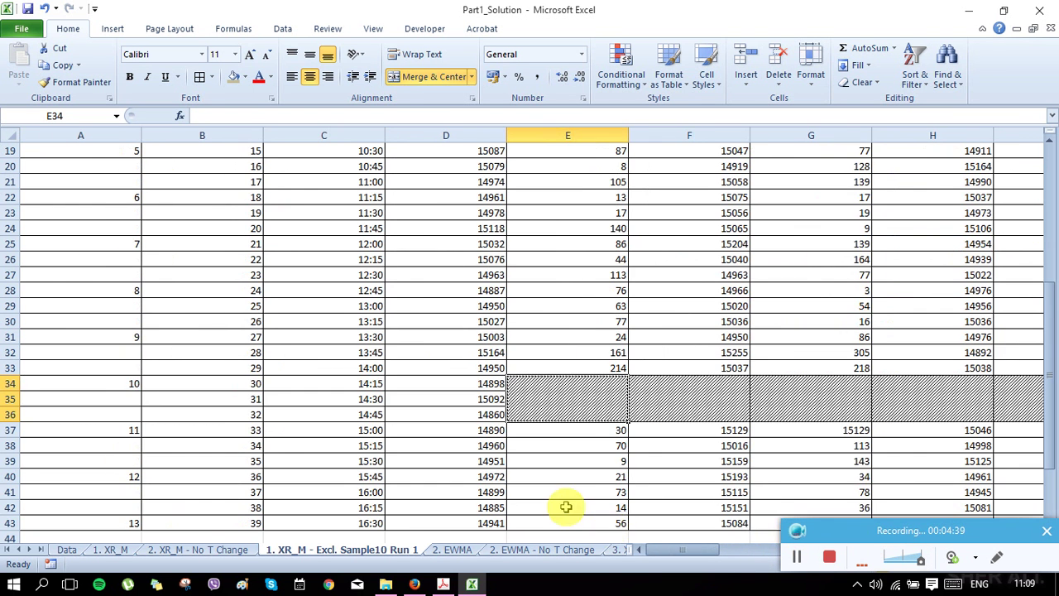
Check the UCL, CL and LCL rows under Graph Data and the Run 7 and Run 9 R_M charts.
scroll(138, 439, "down", 6)
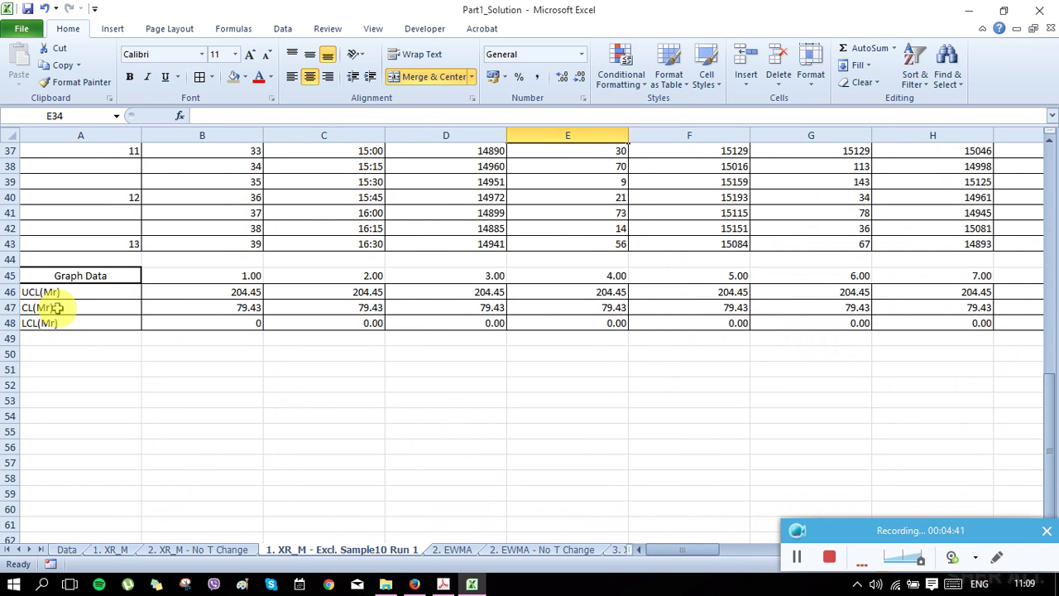
scroll(560, 373, "up", 6)
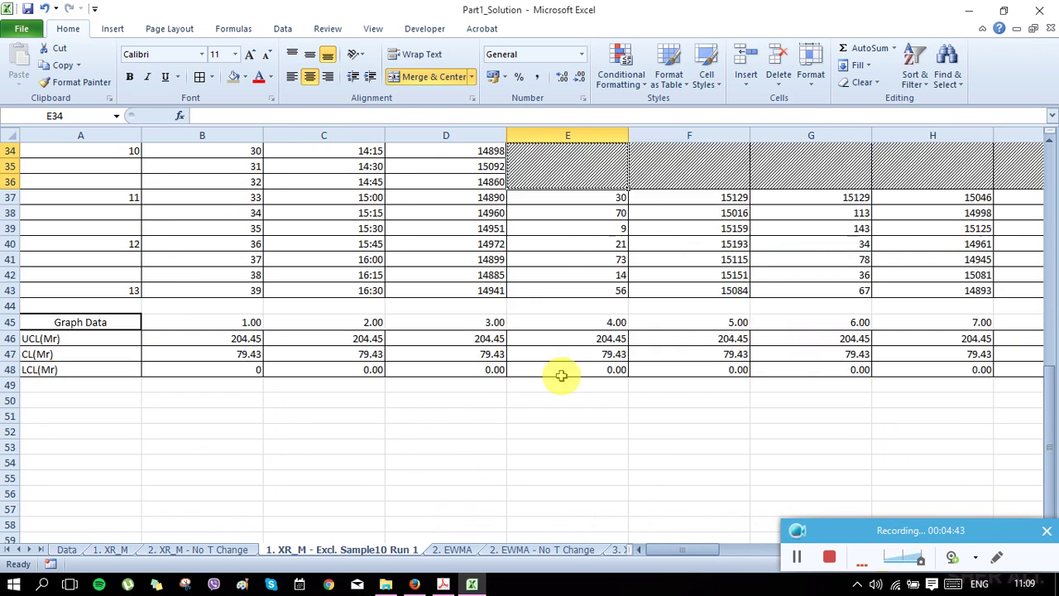
left_click_drag(674, 561, 778, 547)
scroll(791, 503, "up", 2)
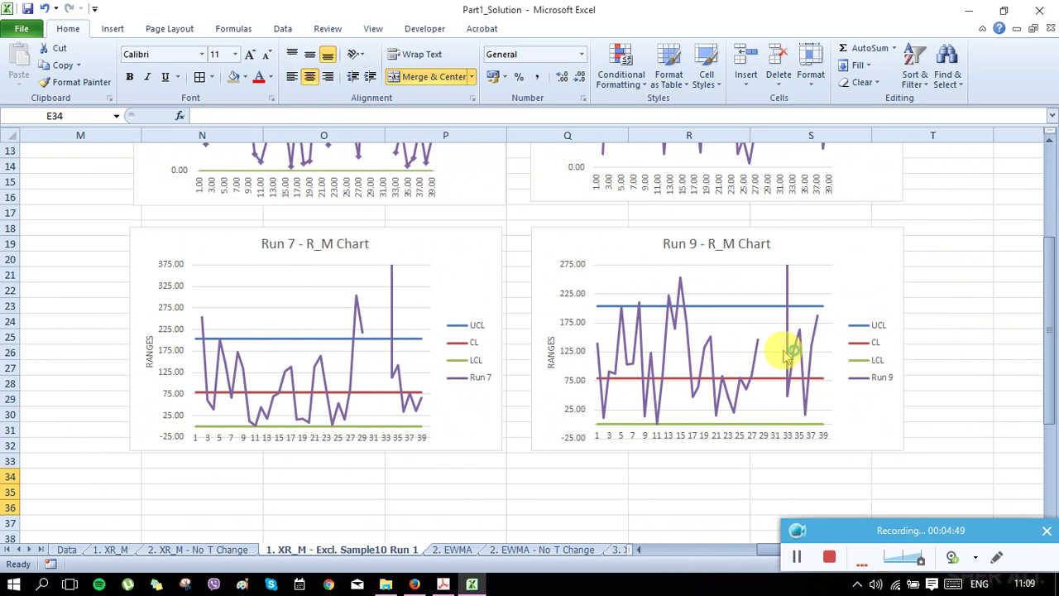
left_click(766, 344)
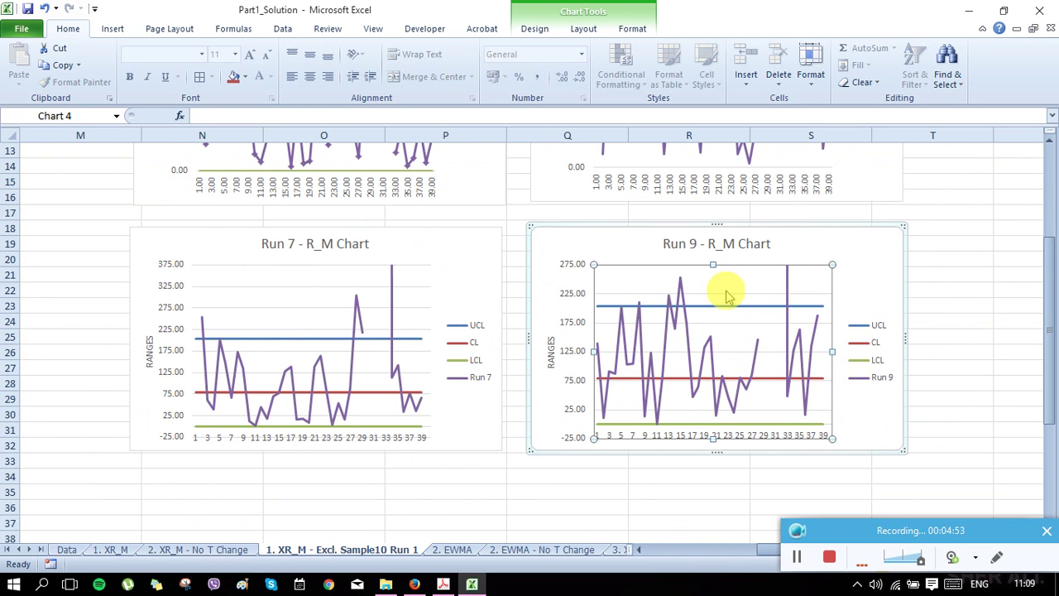
Review the run and moving-range columns down to the hatched rows of sample 10.
left_click(731, 551)
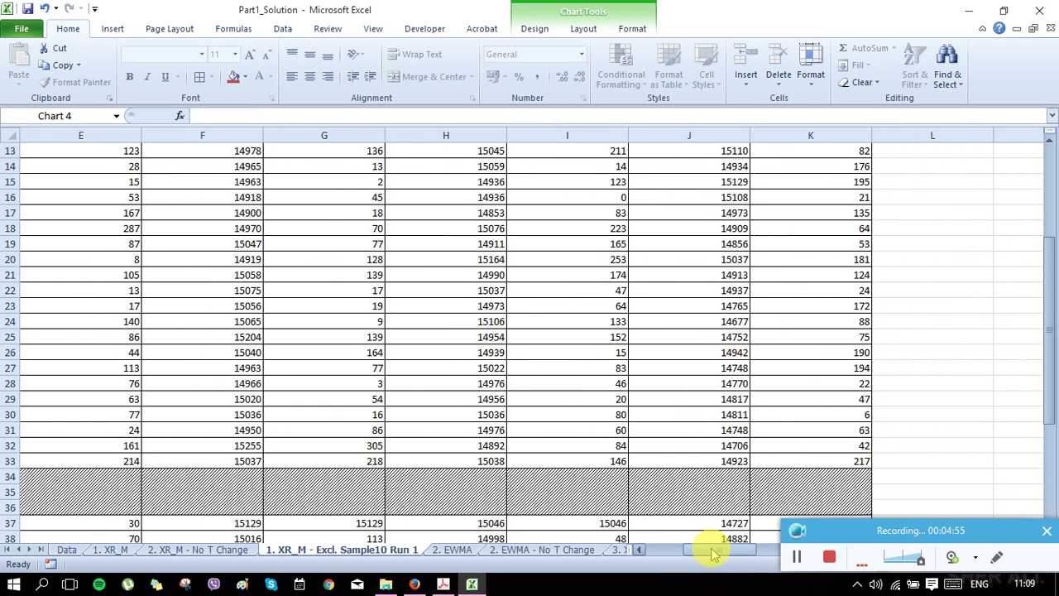
scroll(638, 397, "up", 4)
scroll(638, 398, "left", 3)
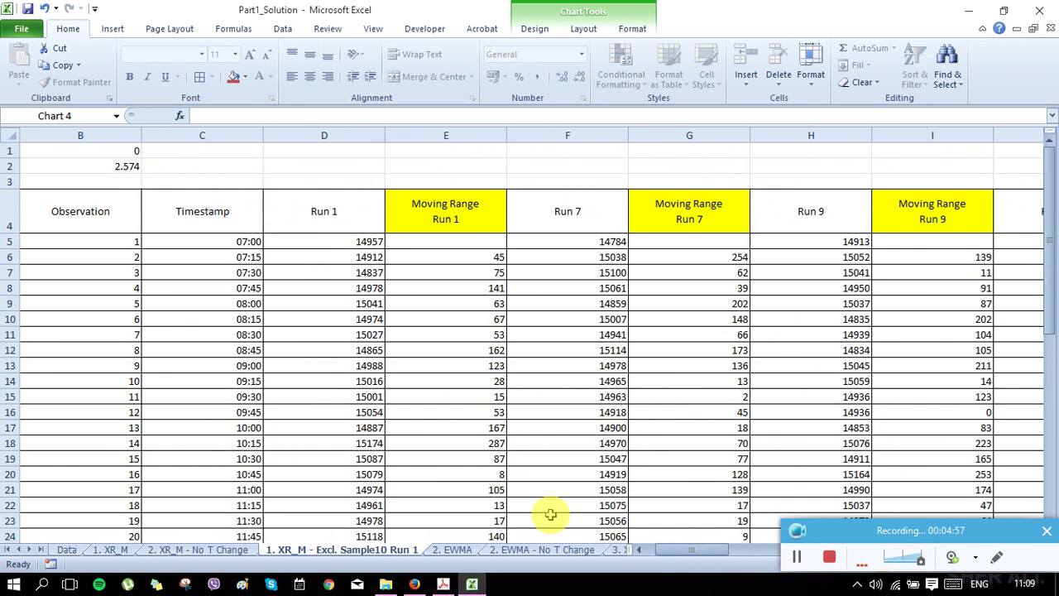
scroll(609, 450, "down", 5)
scroll(585, 472, "up", 4)
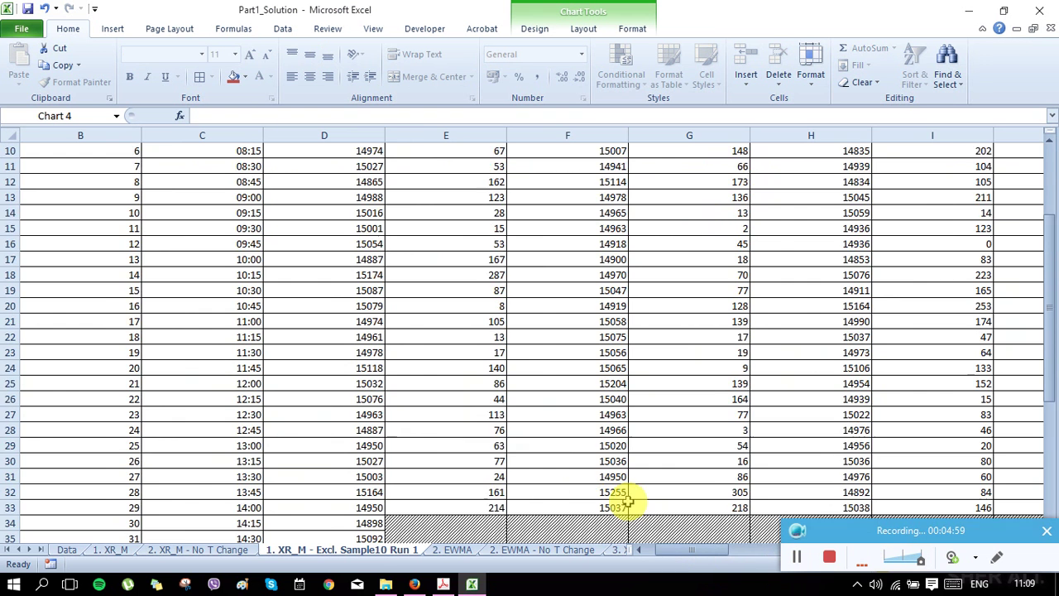
left_click_drag(691, 556, 699, 555)
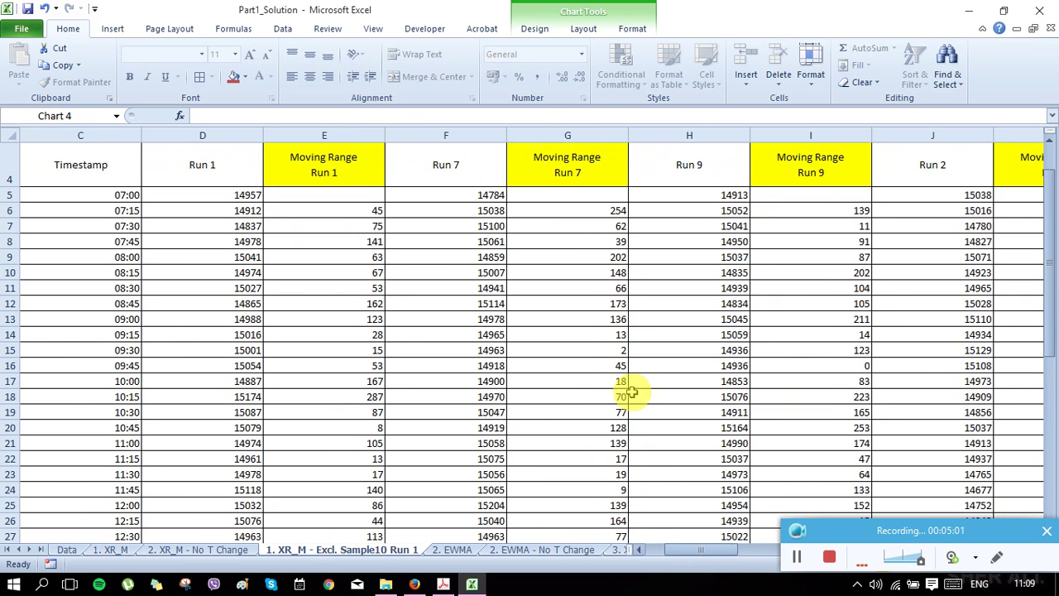
scroll(633, 414, "down", 4)
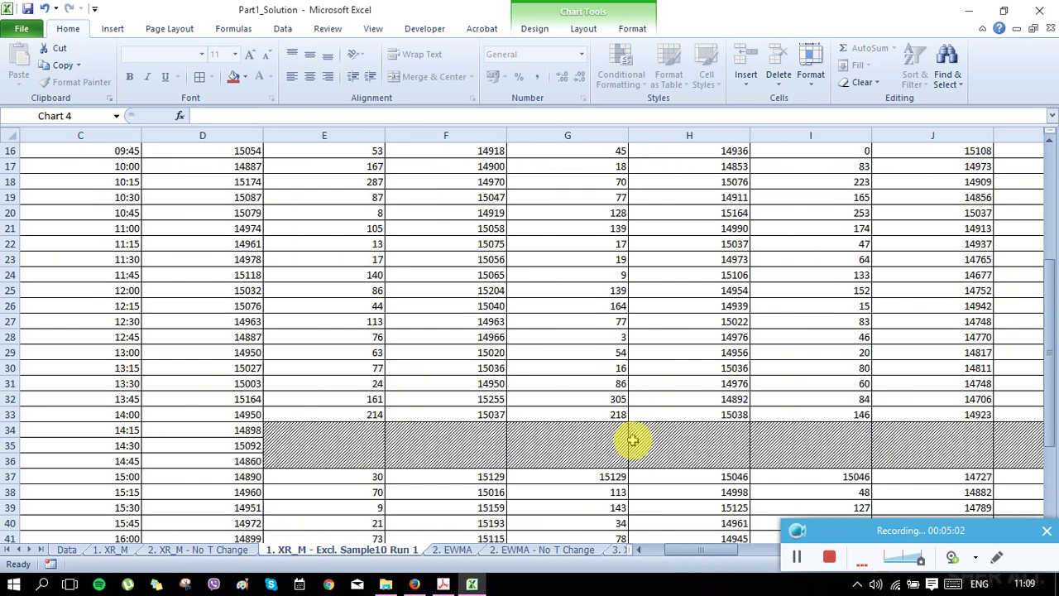
Undo the earlier edits until the Run 7, Run 9 and Run 2 values for observations 30 to 32 are restored, and check those rows.
left_click(563, 443)
key("ctrl+Page_Up")
key("ctrl+Page_Up")
key("ctrl+Page_Up")
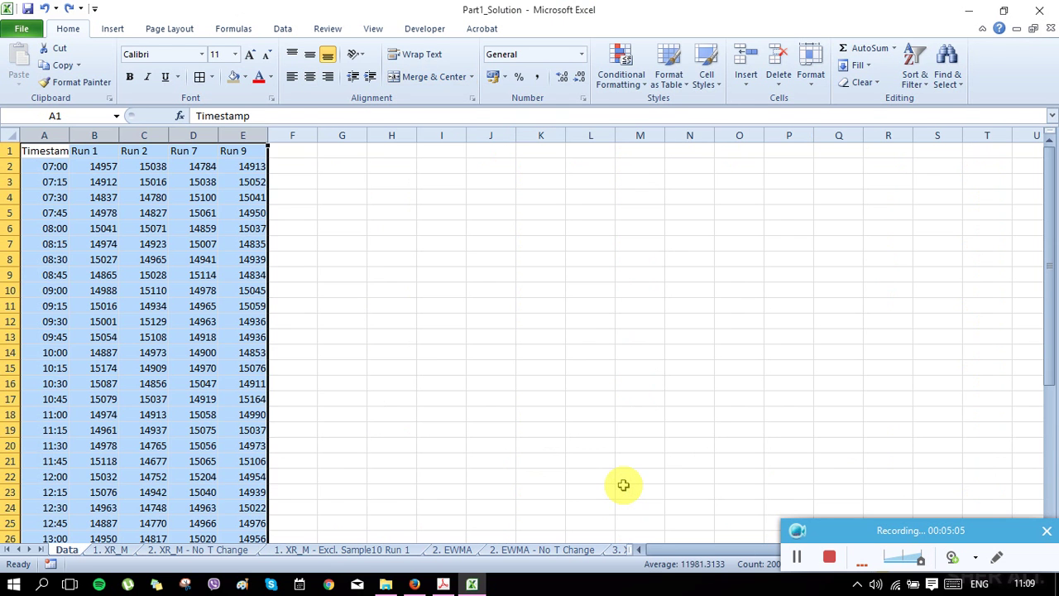
key("ctrl+Page_Down")
key("ctrl+Page_Down")
key("ctrl+Page_Down")
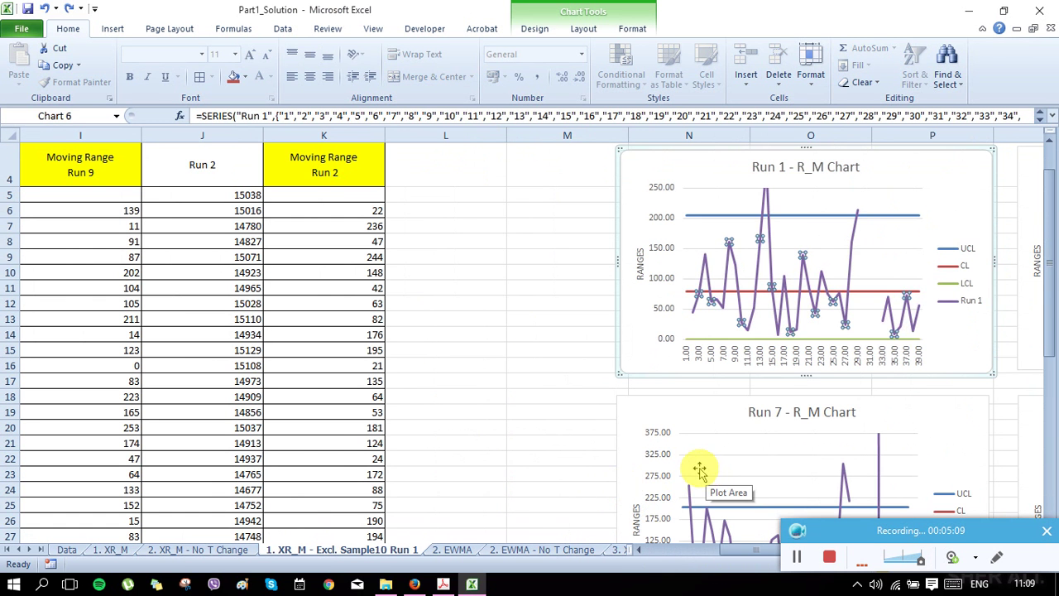
key("Escape")
key("Left")
key("Left")
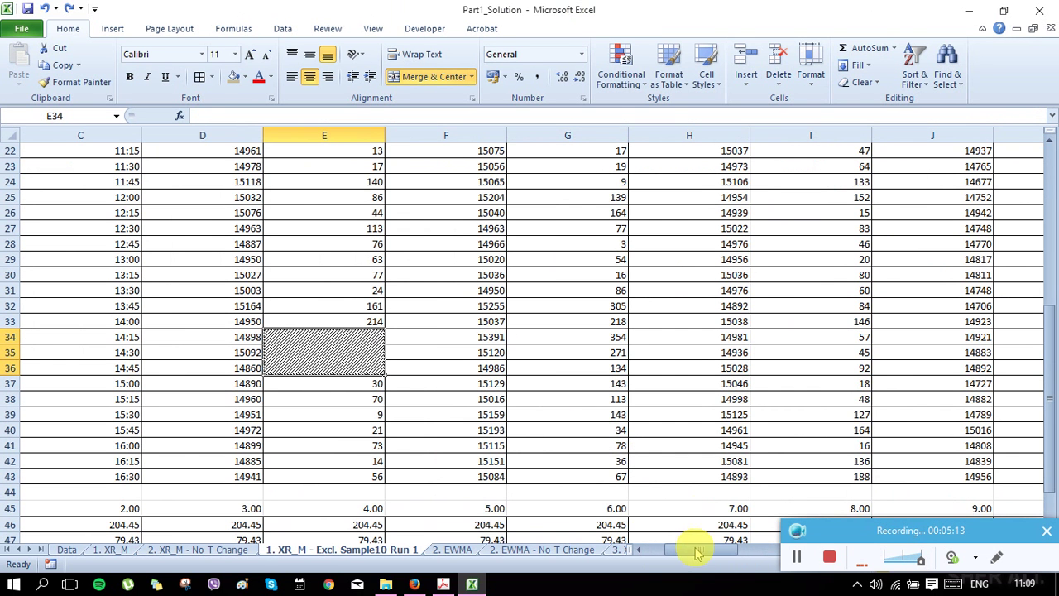
left_click_drag(693, 551, 707, 553)
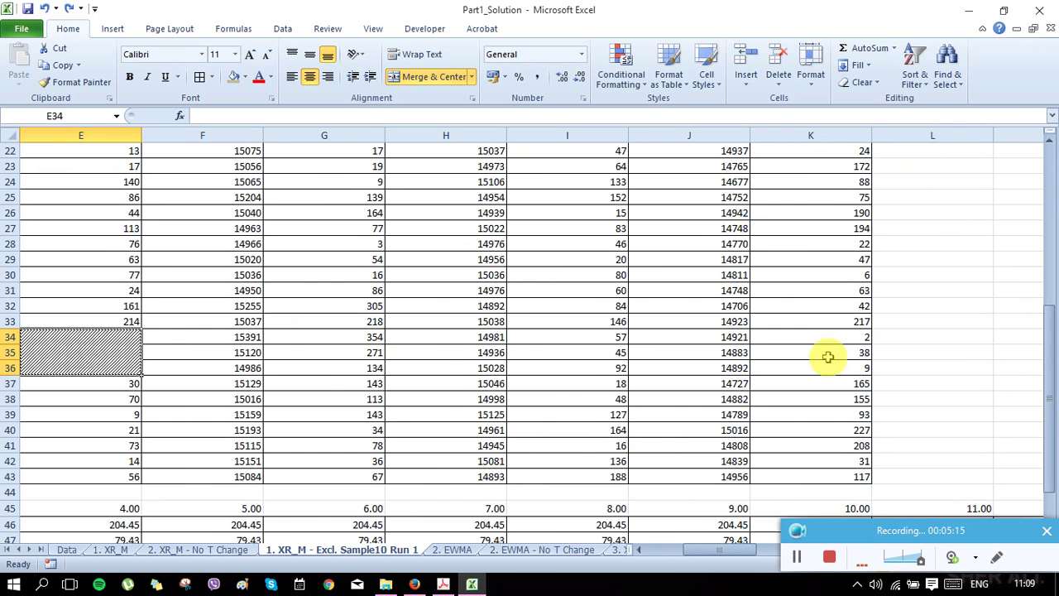
left_click_drag(700, 553, 687, 550)
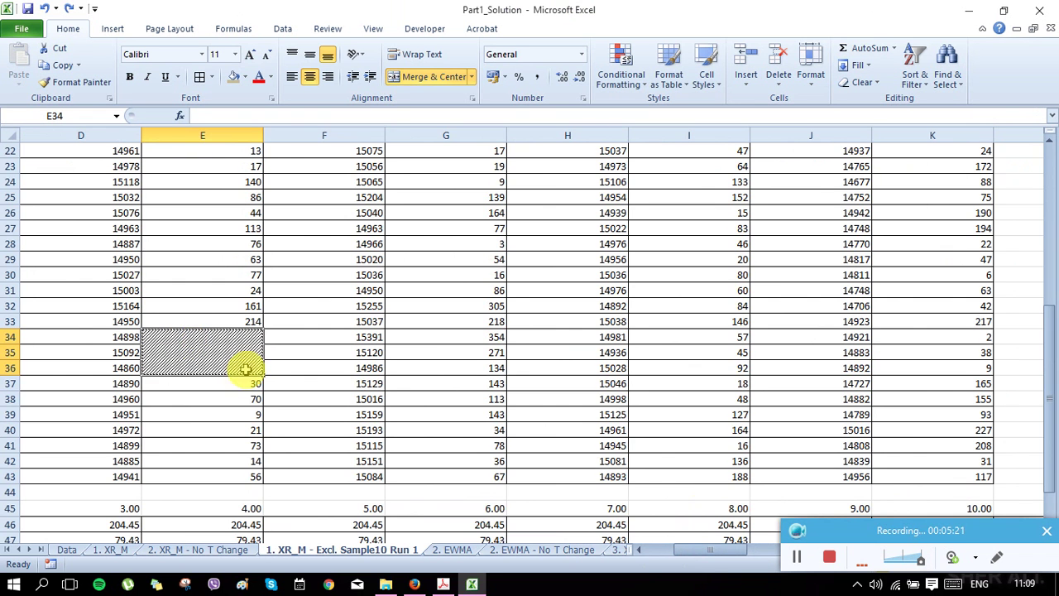
Check the Run 1 and Run 7 moving-range columns from their headers down to the rows of sample 10.
scroll(242, 369, "up", 6)
scroll(240, 374, "down", 2)
scroll(240, 374, "down", 4)
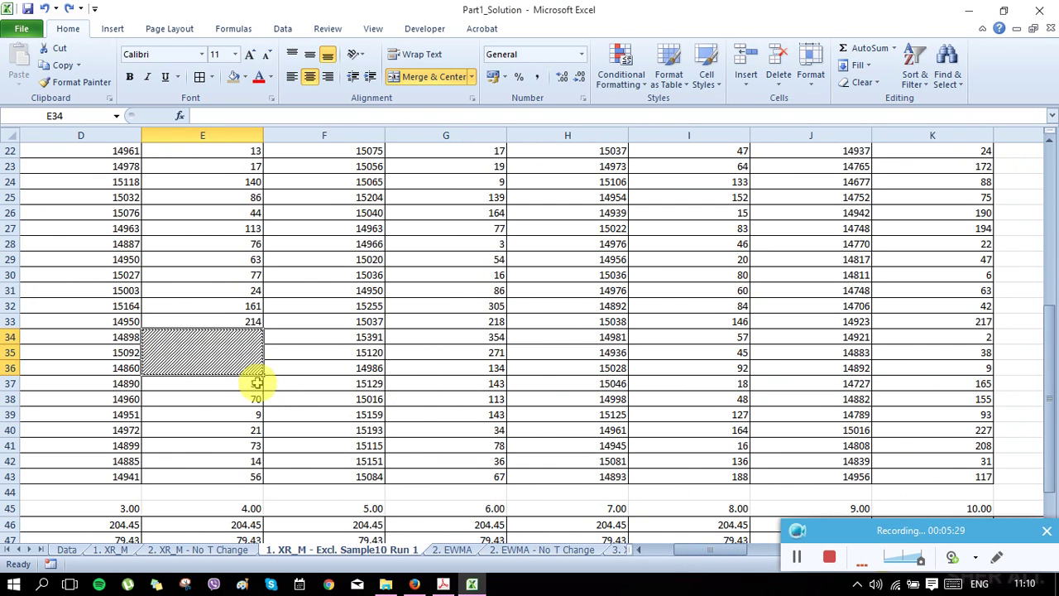
scroll(403, 398, "up", 7)
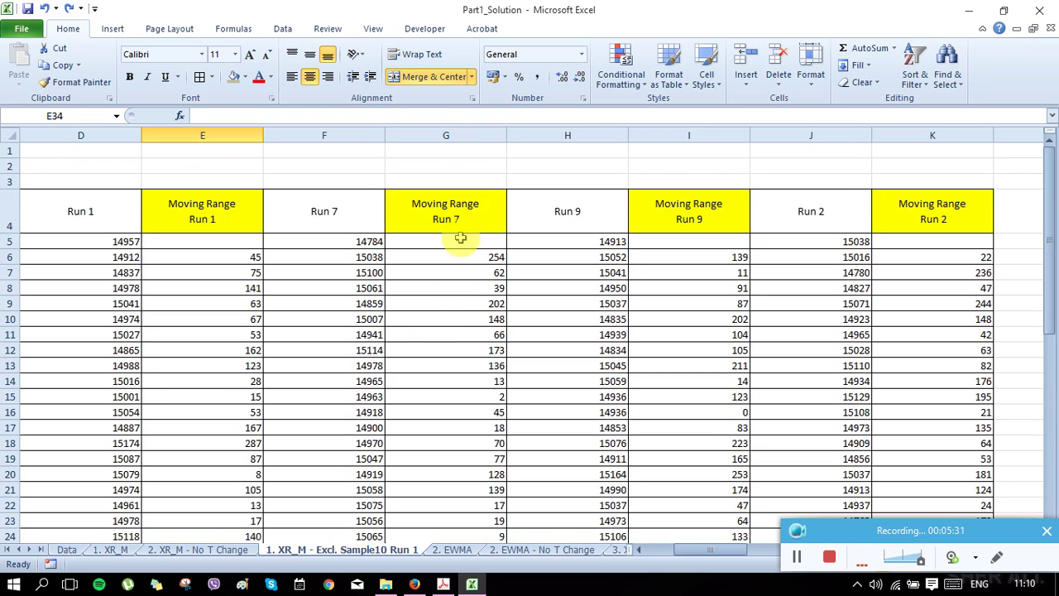
scroll(440, 406, "down", 6)
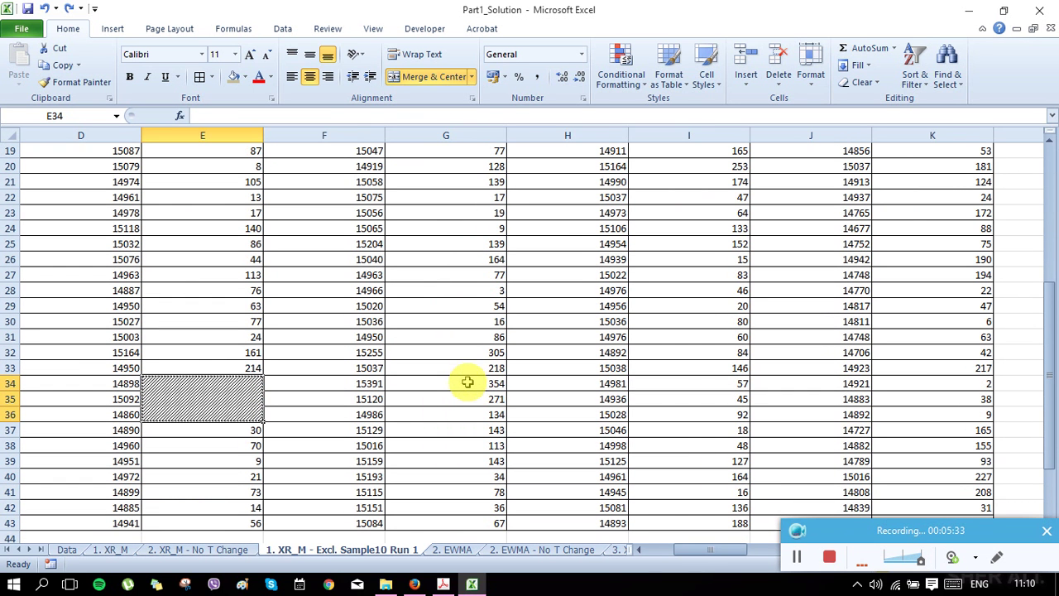
Select the Run 7 moving ranges for observations 30 to 32 and examine the Run 7 and Run 9 R_M charts.
left_click_drag(468, 381, 461, 416)
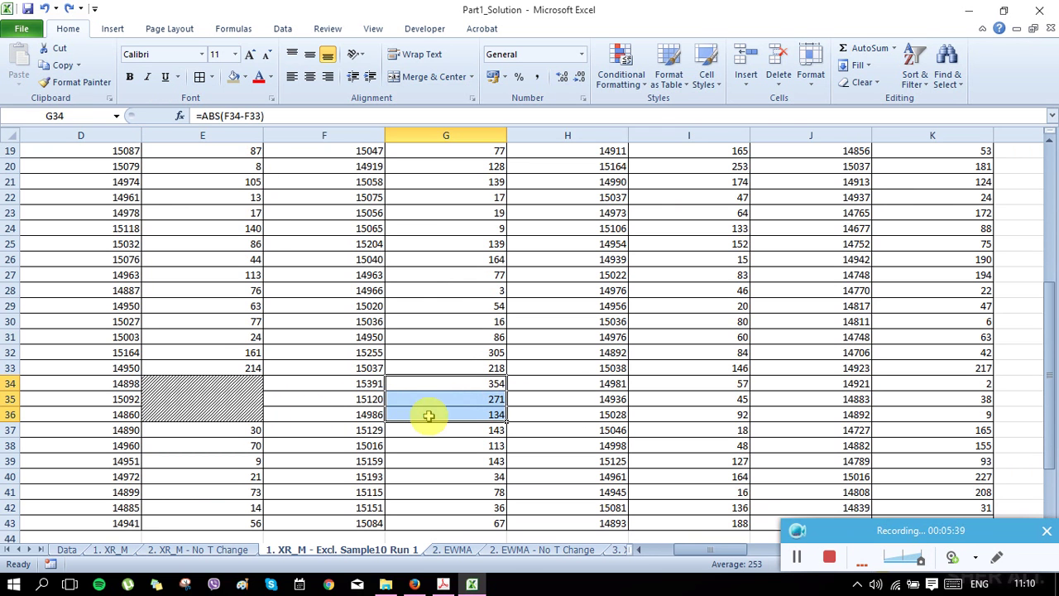
left_click_drag(693, 554, 857, 556)
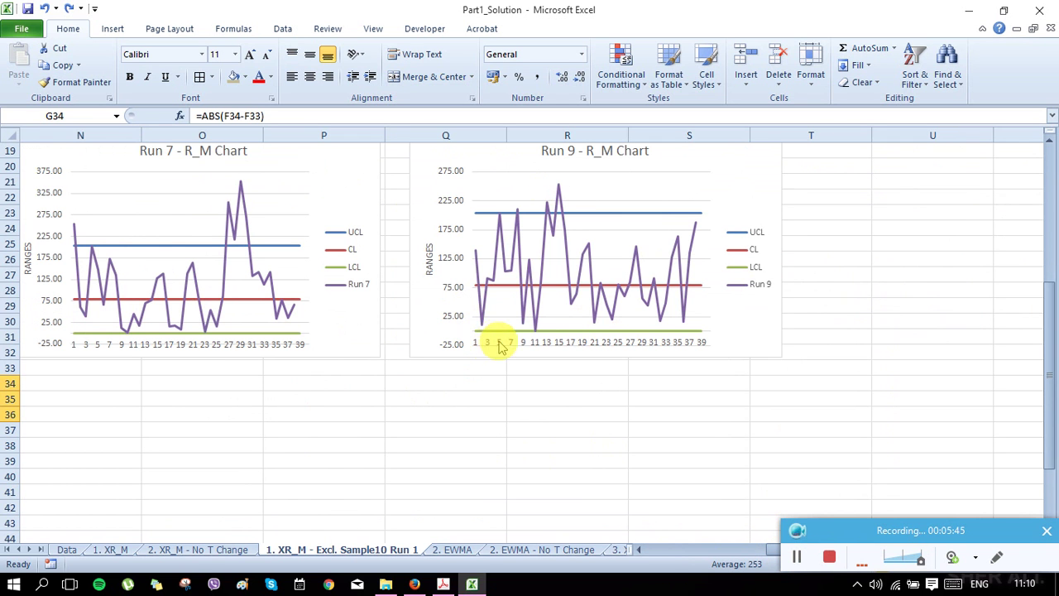
mouse_move(476, 259)
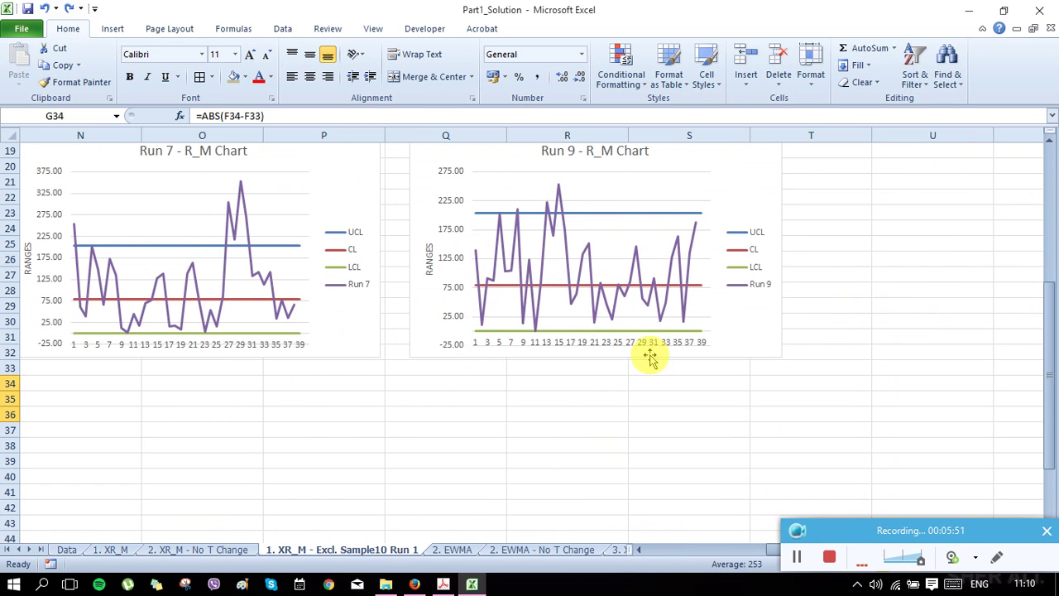
left_click(702, 551)
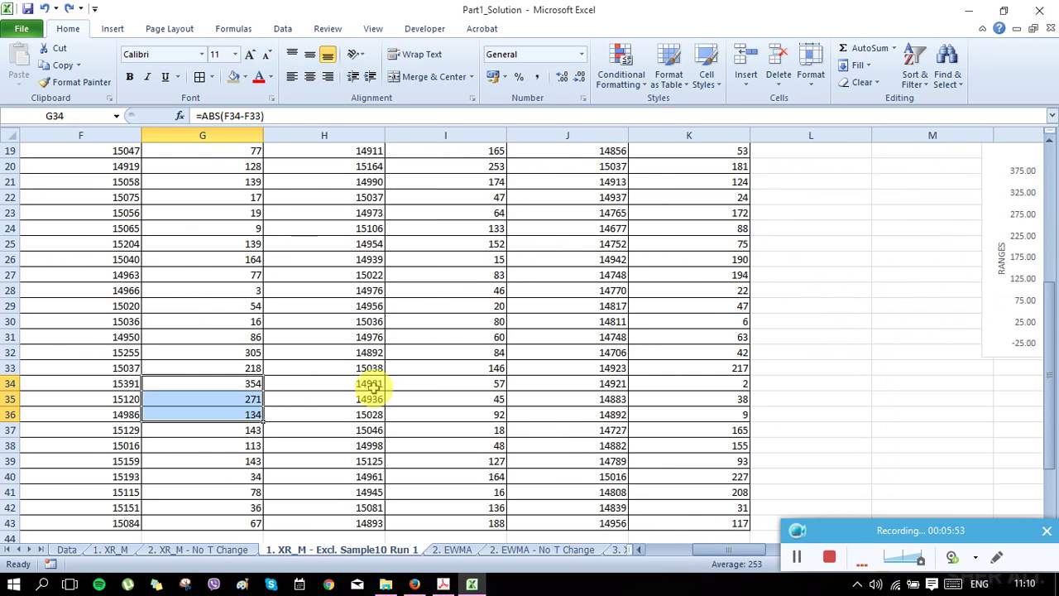
Redo all undone edits, including the hatching of the Run 7, Run 9 and Run 2 cells for sample 10, and return to the "1. XR_M - Excl. Sample10 Run 1" sheet.
scroll(380, 281, "up", 4)
left_click(69, 10)
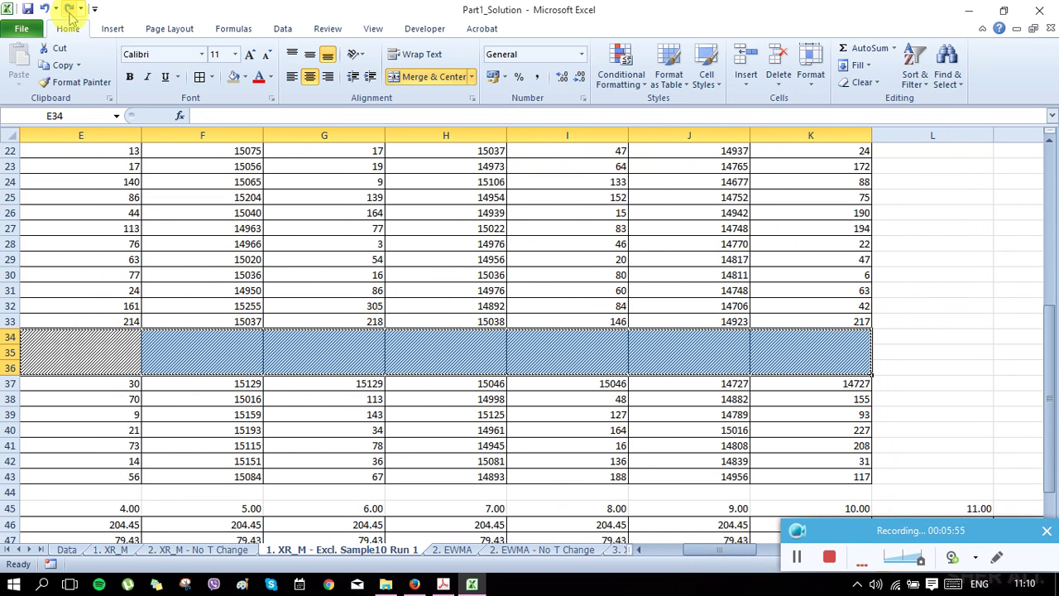
left_click(69, 10)
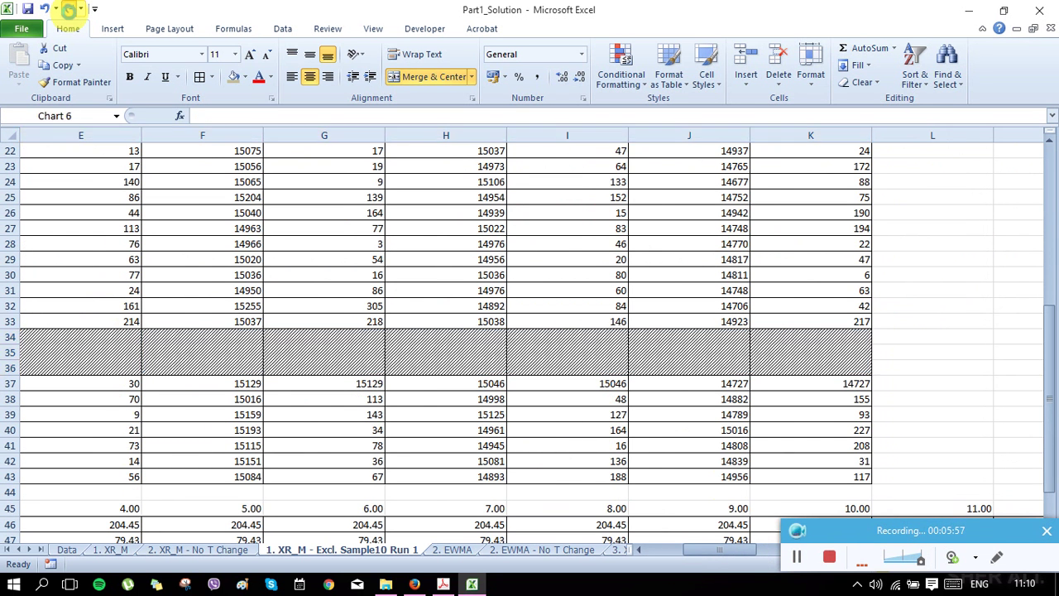
left_click(68, 10)
left_click(69, 10)
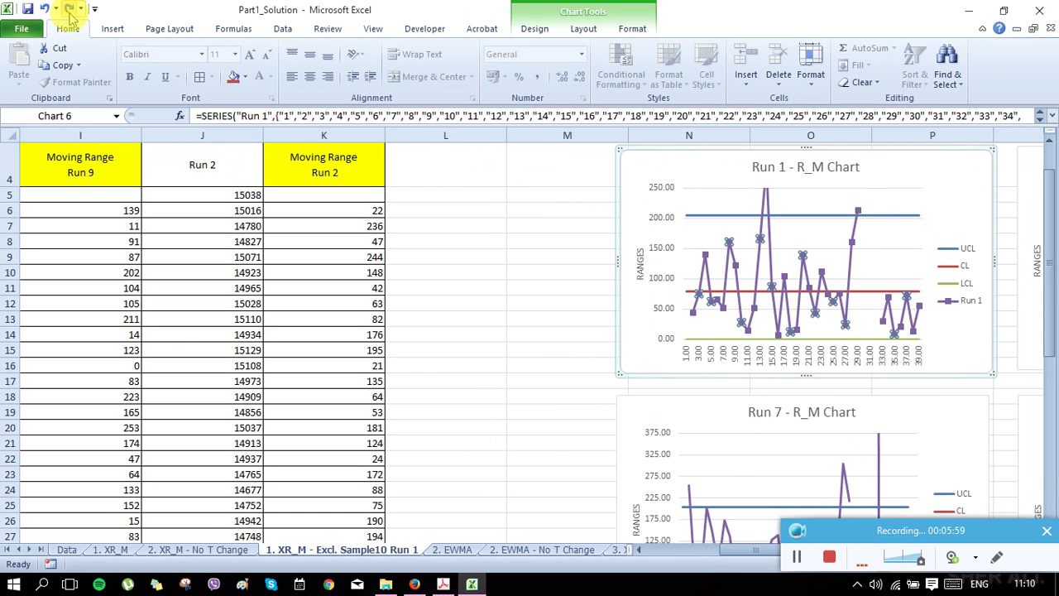
left_click(70, 10)
left_click(69, 10)
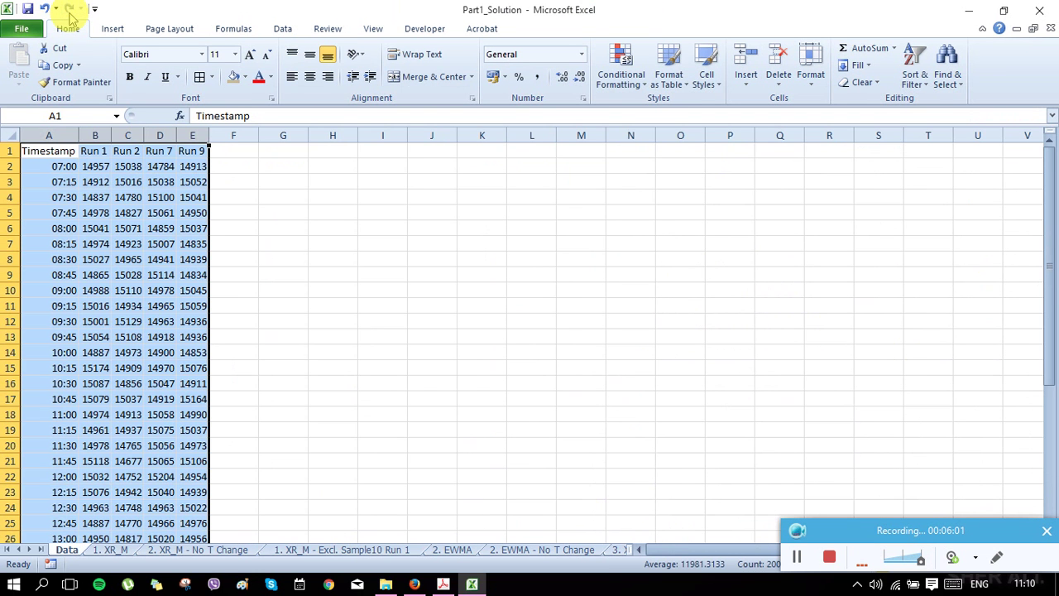
left_click(76, 82)
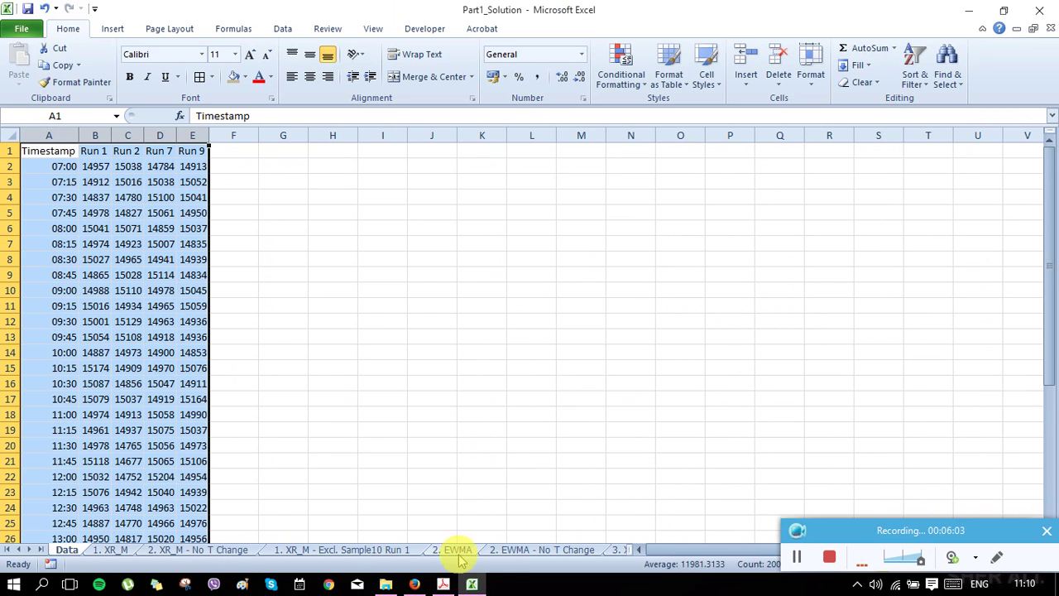
left_click(380, 550)
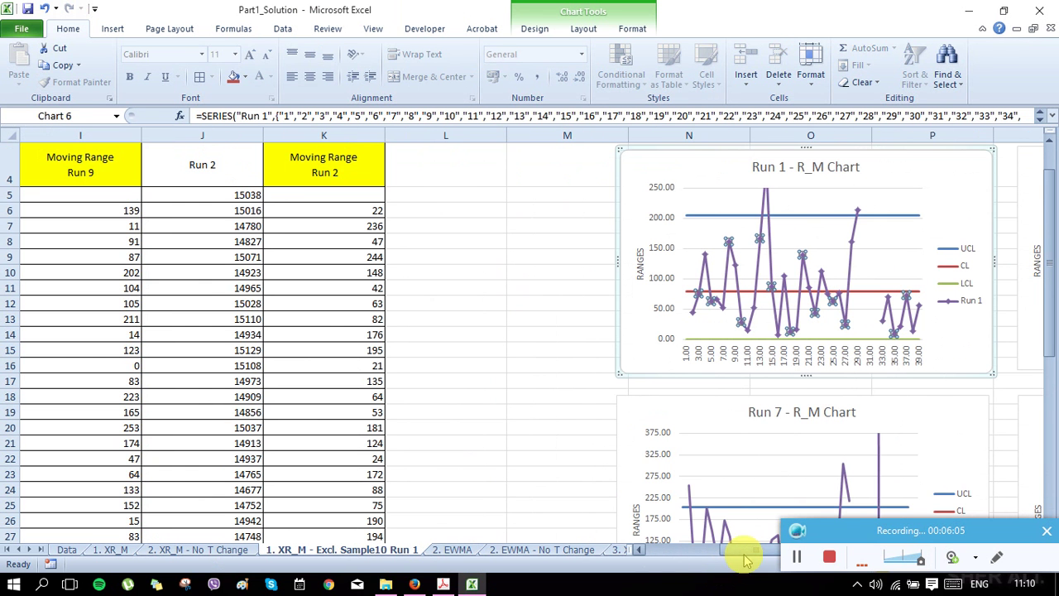
Compare the Run 1, Run 2, Run 7 and Run 9 R_M charts around observations 29 to 33.
scroll(704, 440, "down", 1)
left_click(548, 319)
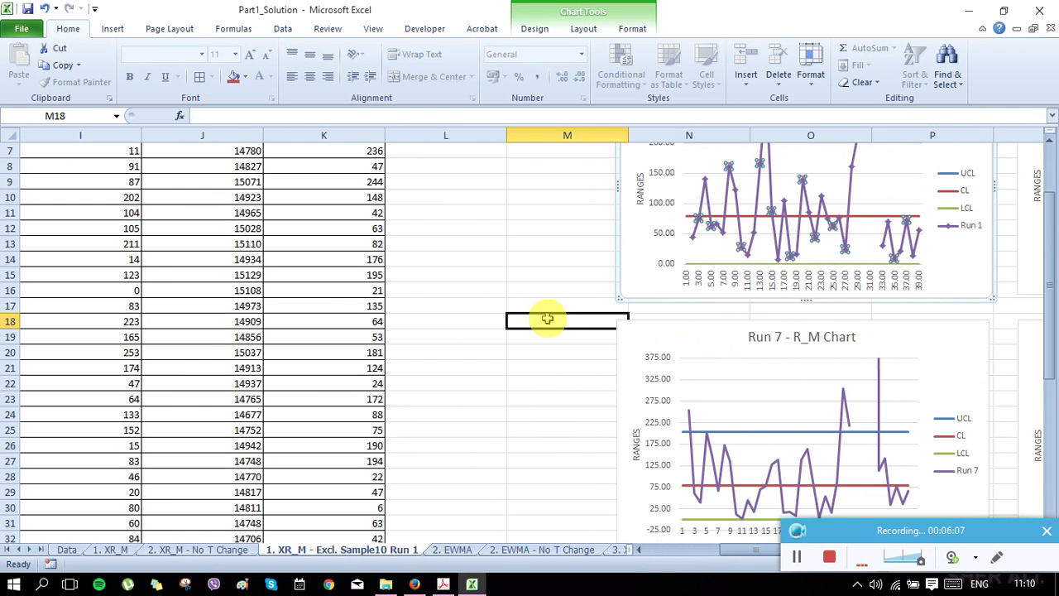
left_click(696, 243)
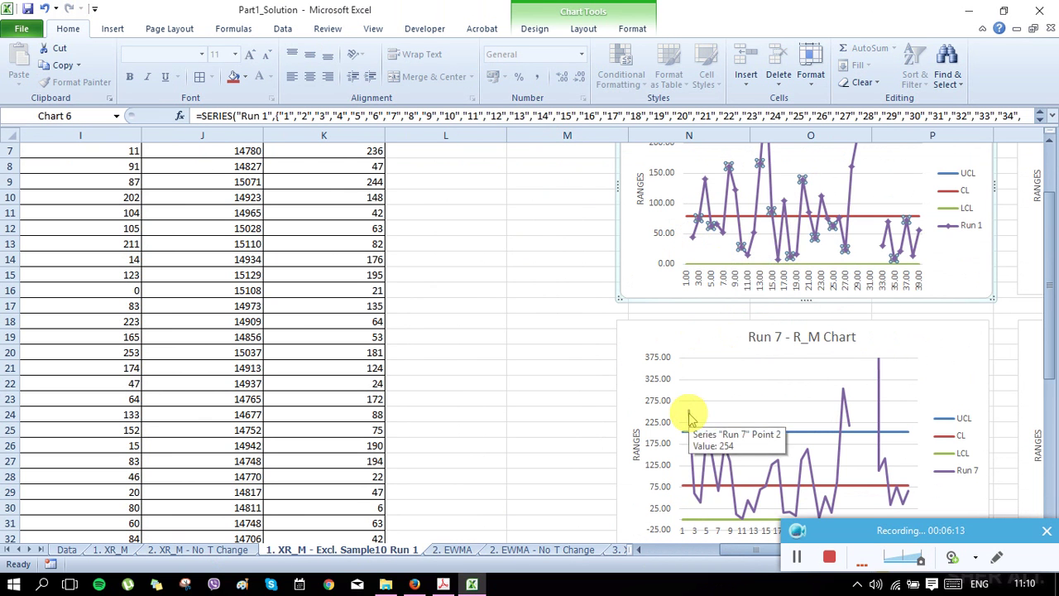
left_click_drag(756, 549, 761, 549)
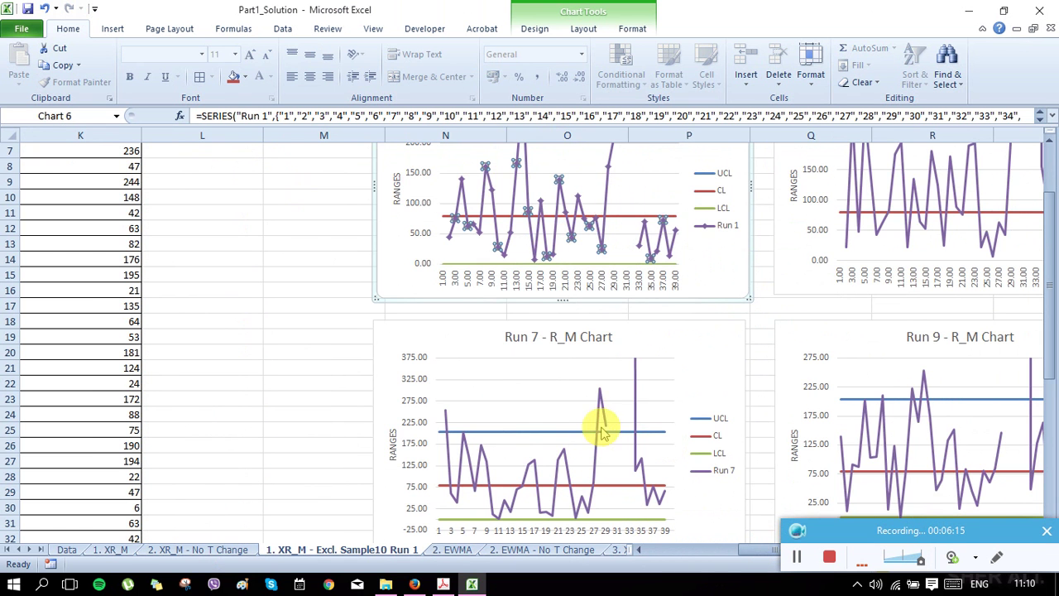
scroll(633, 442, "up", 2)
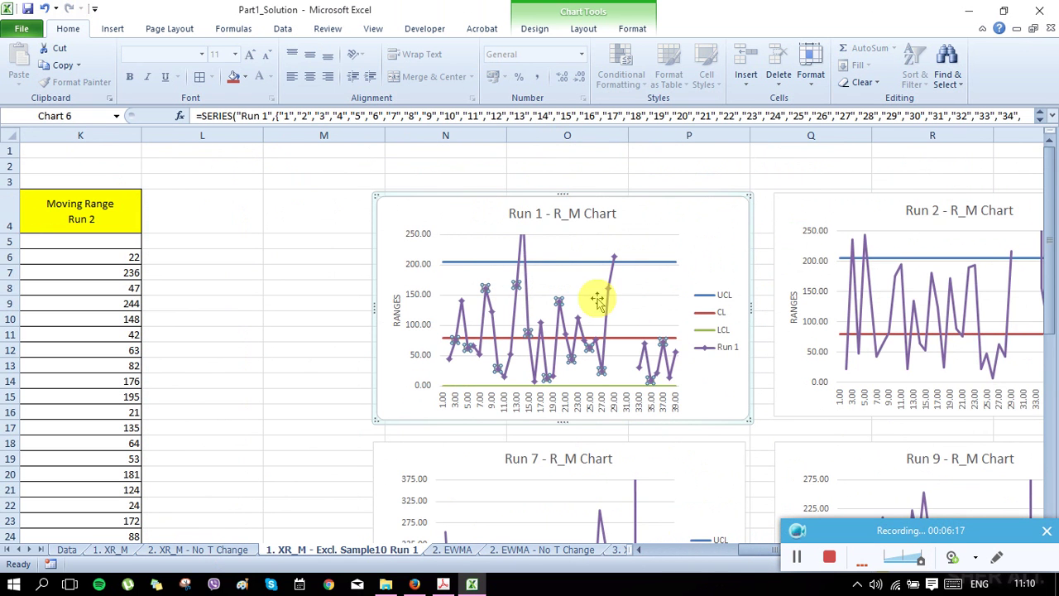
scroll(943, 422, "down", 1)
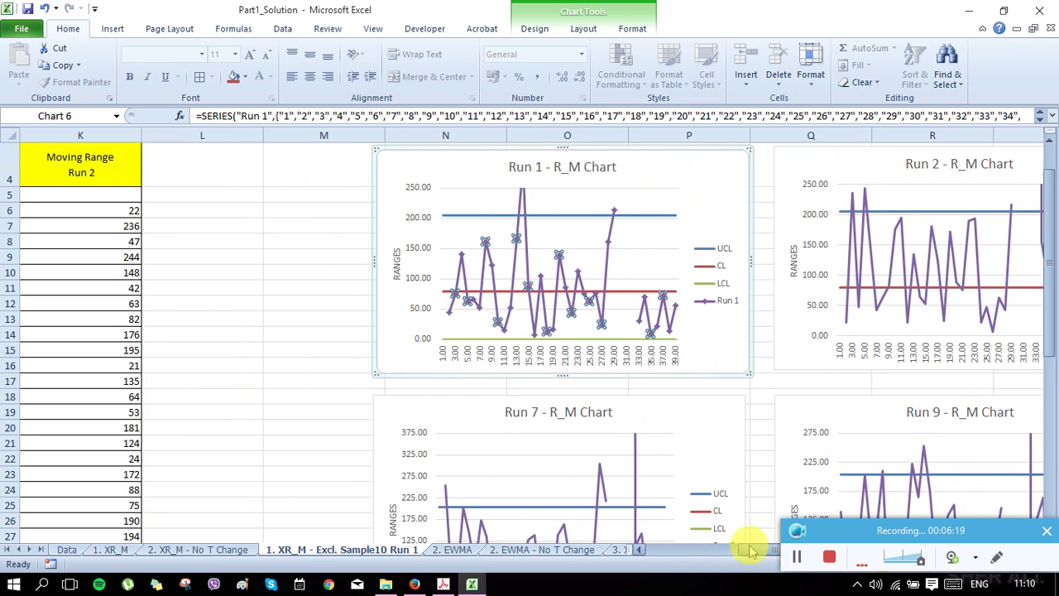
left_click_drag(749, 552, 787, 532)
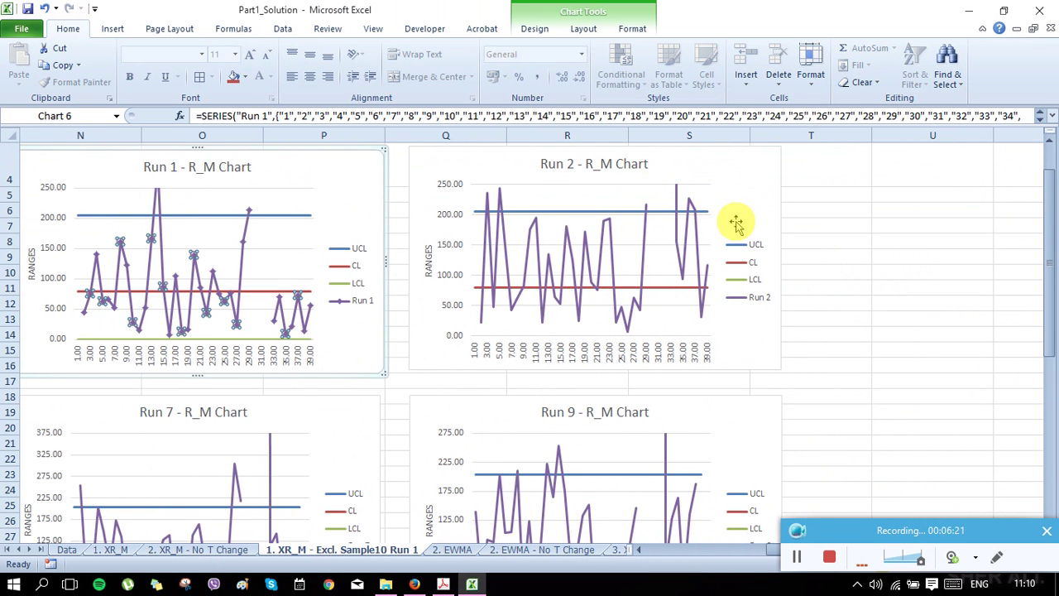
scroll(653, 497, "down", 2)
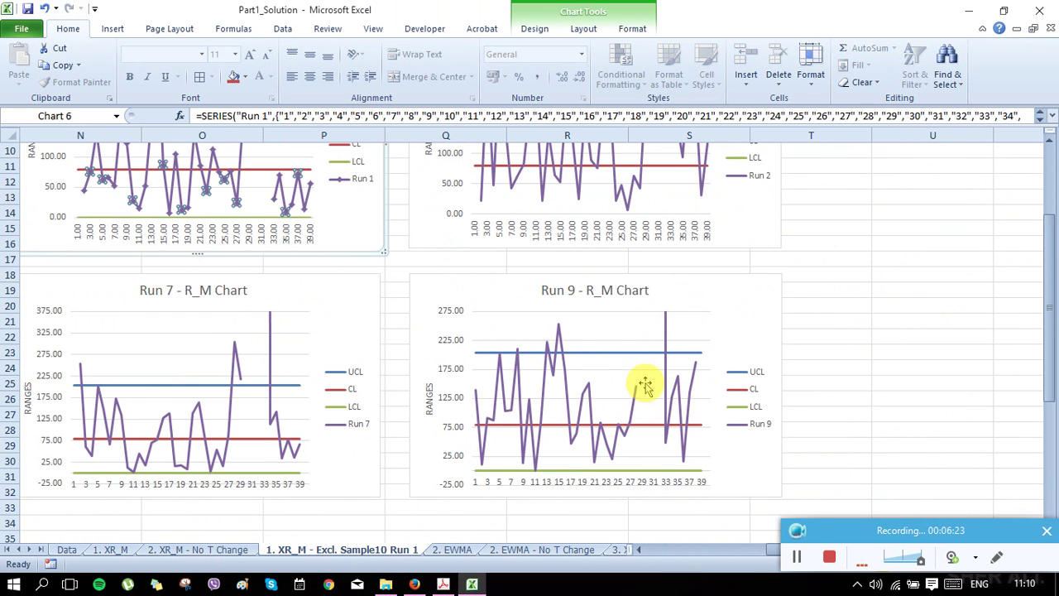
left_click(677, 551)
left_click_drag(718, 554, 745, 551)
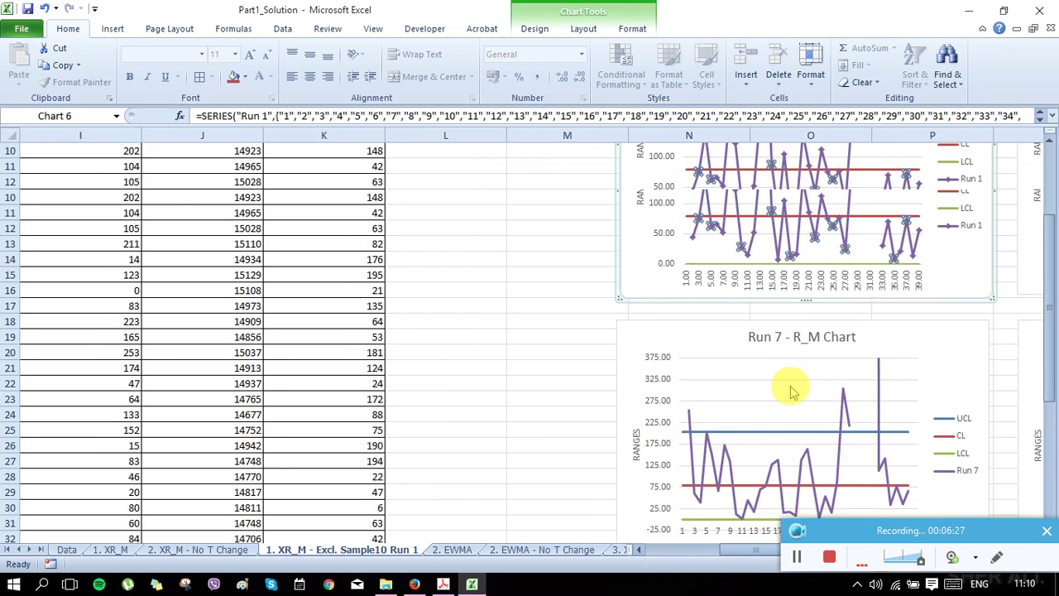
Delete the Run 1 - R_M chart from the sheet that excludes sample 10.
scroll(825, 290, "up", 3)
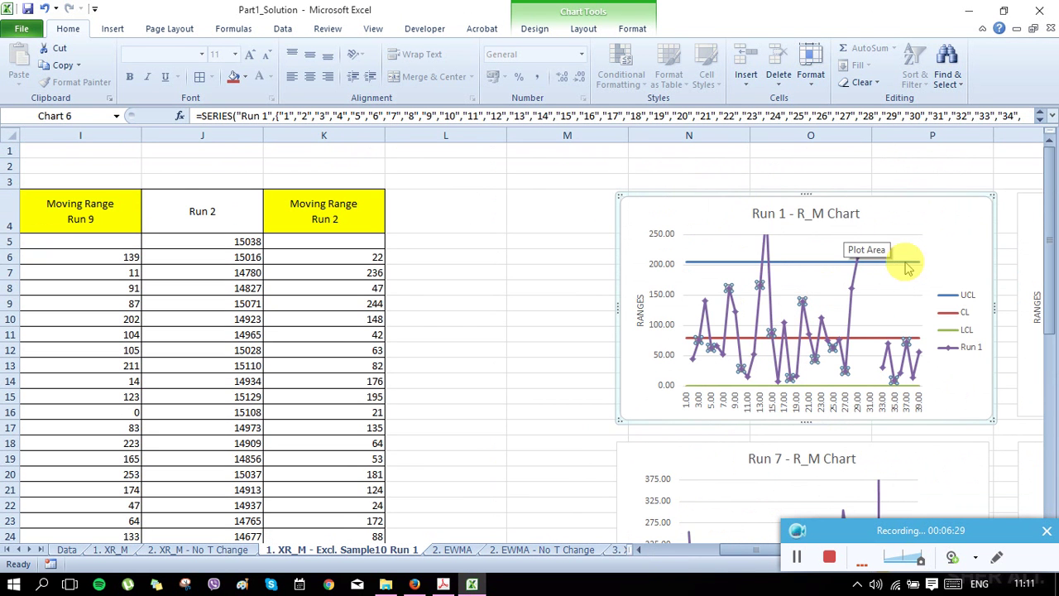
left_click_drag(763, 553, 796, 554)
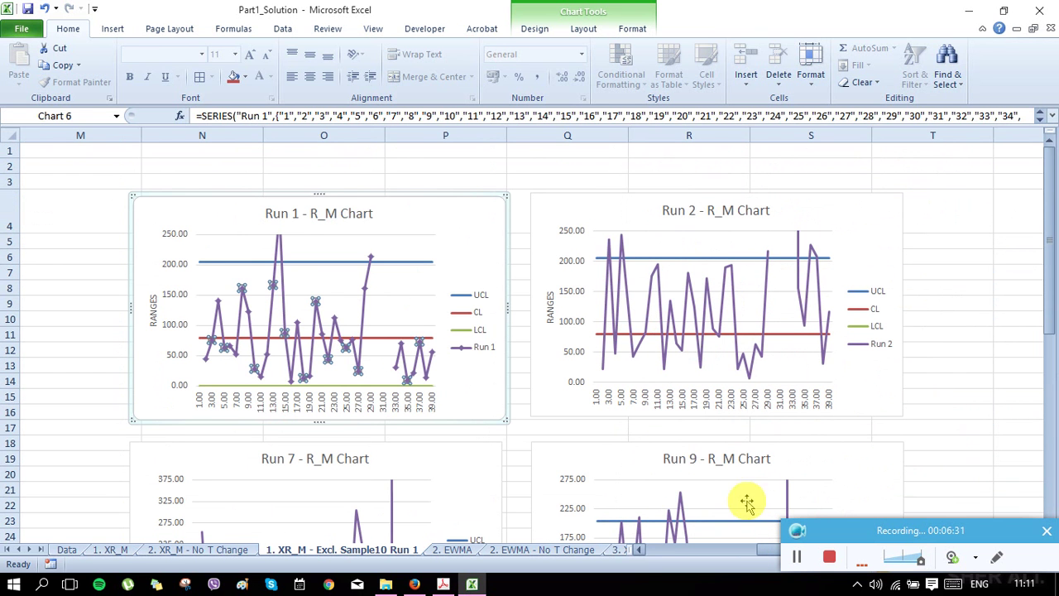
left_click(458, 221)
key("Delete")
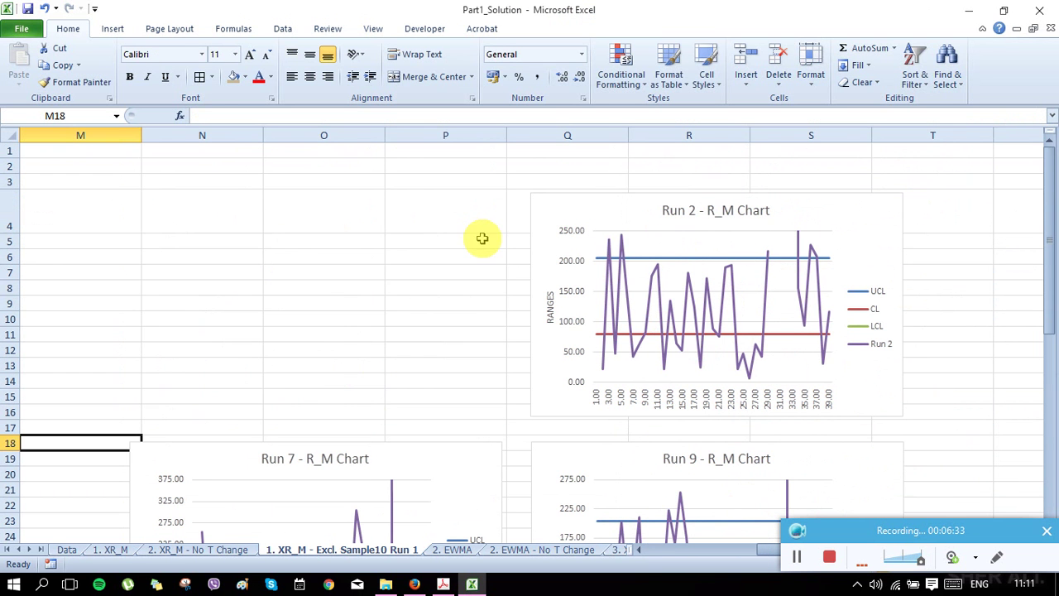
Examine the remaining Run 2, Run 7 and Run 9 R_M charts and the hatched sample 10 rows in the data table.
scroll(579, 322, "down", 2)
scroll(579, 322, "up", 2)
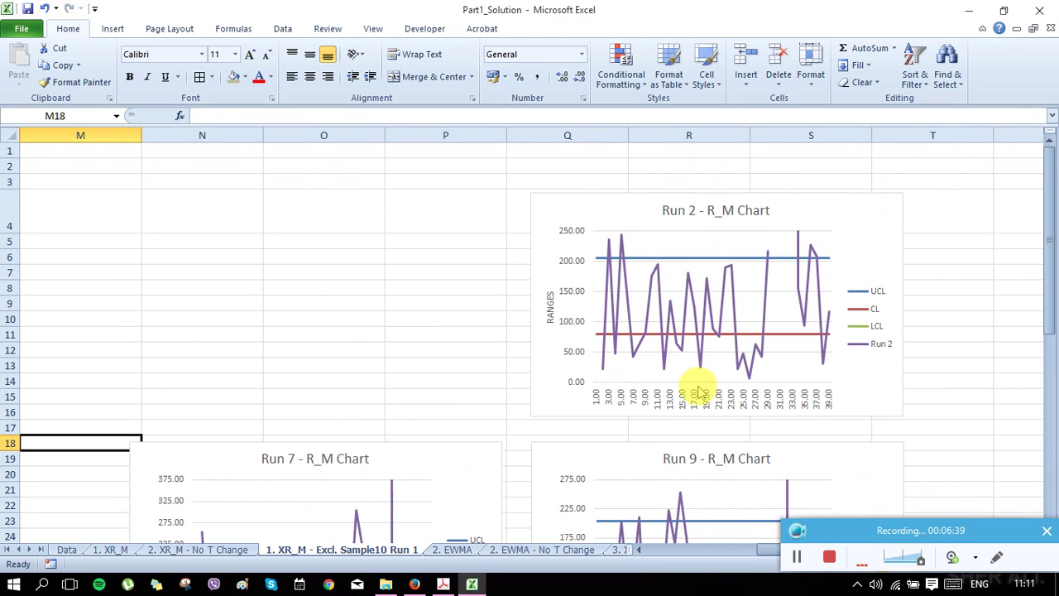
scroll(683, 385, "down", 3)
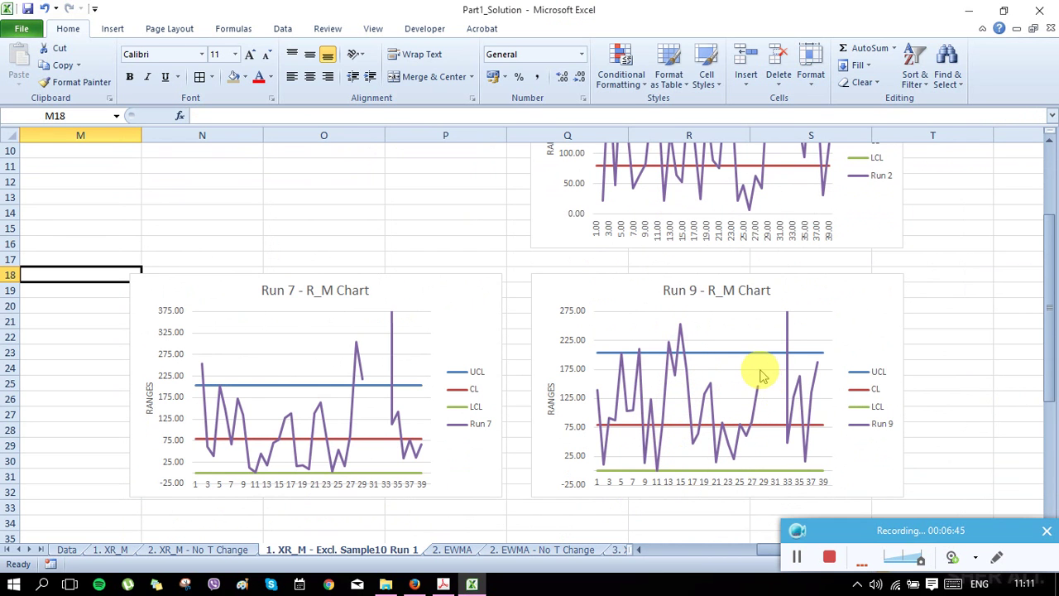
left_click(670, 549)
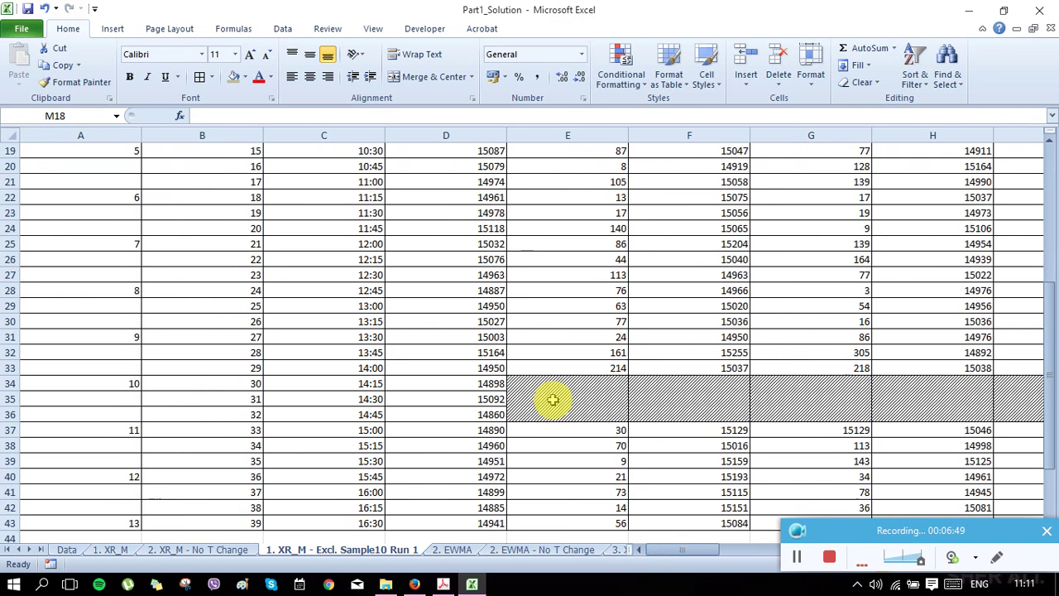
scroll(550, 397, "up", 4)
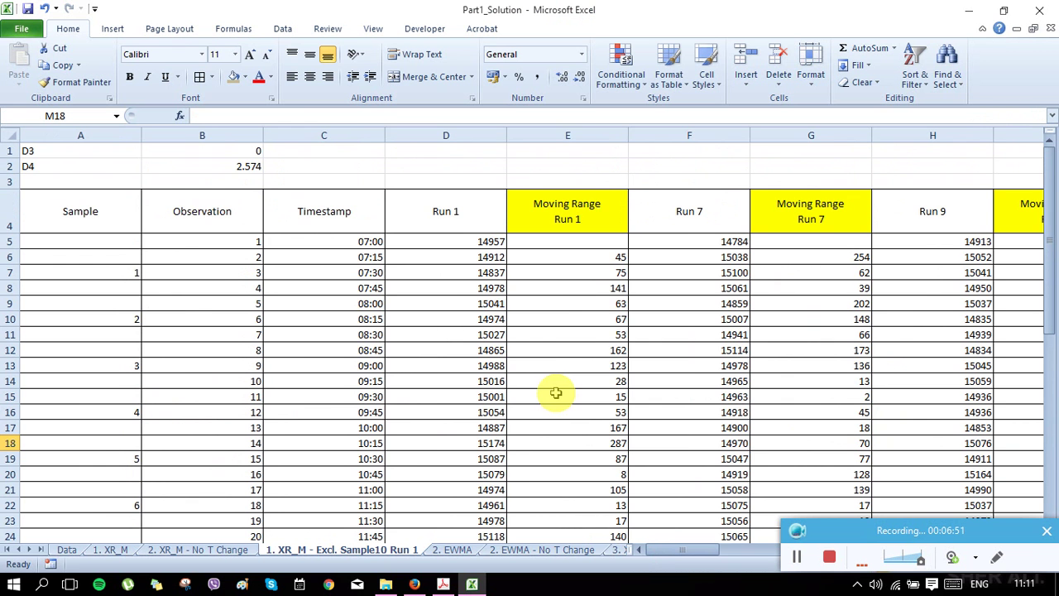
Open the "2. EWMA" sheet, look over its calculation table, and delete the sheet permanently.
left_click(464, 551)
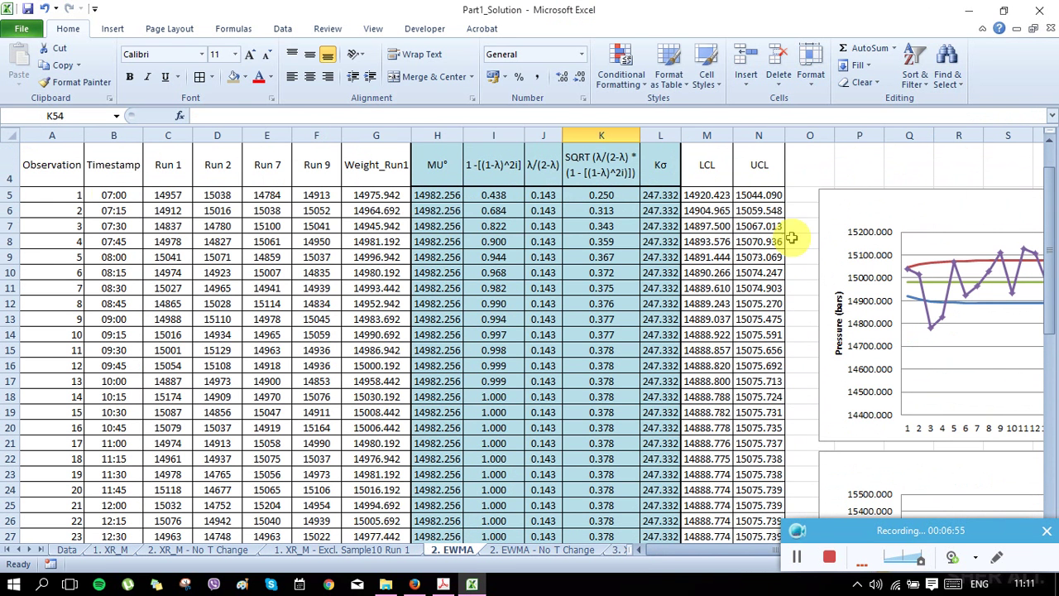
left_click_drag(703, 550, 662, 559)
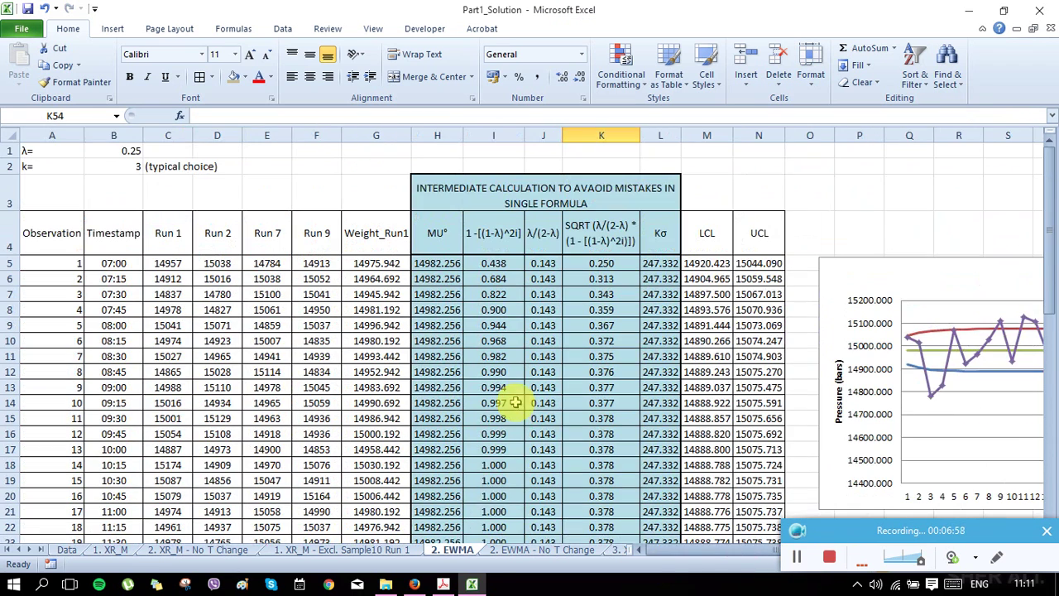
right_click(461, 556)
left_click(467, 400)
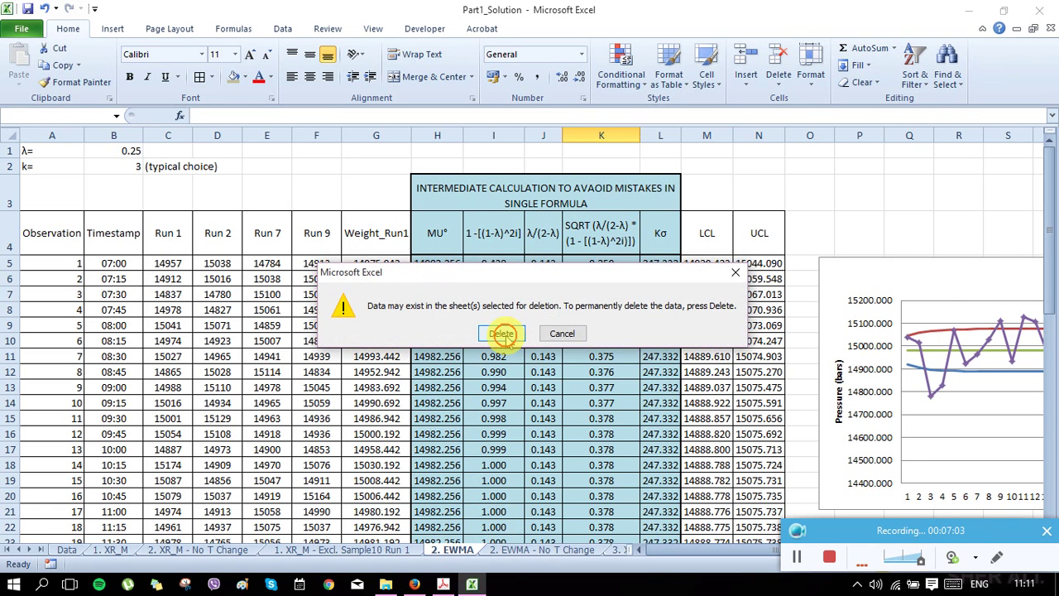
left_click(501, 333)
Delete the "2. EWMA - No T Change" sheet permanently and look over the "3. X-R" table.
right_click(501, 556)
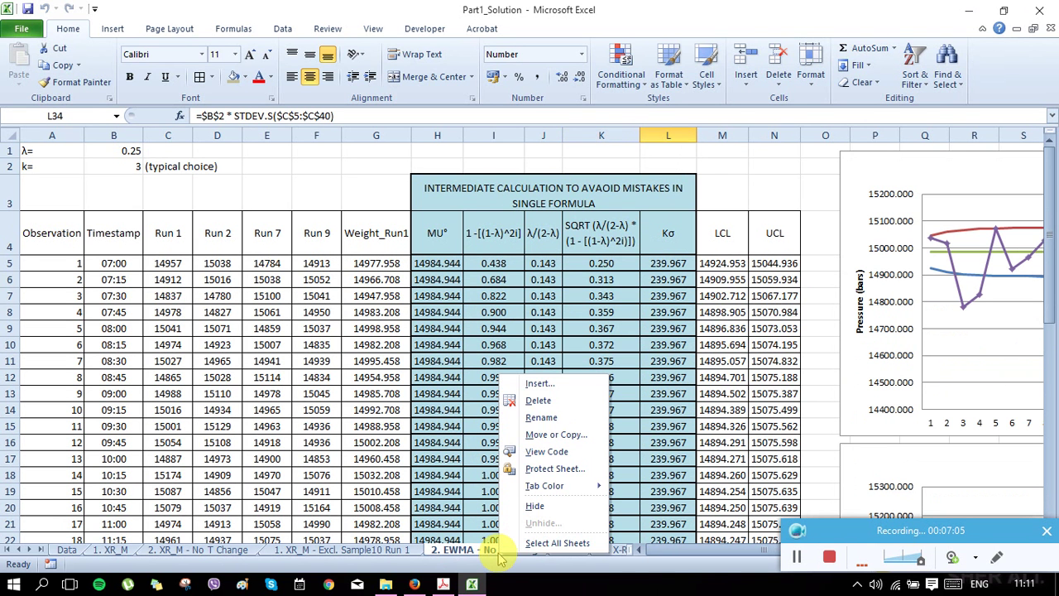
left_click(539, 401)
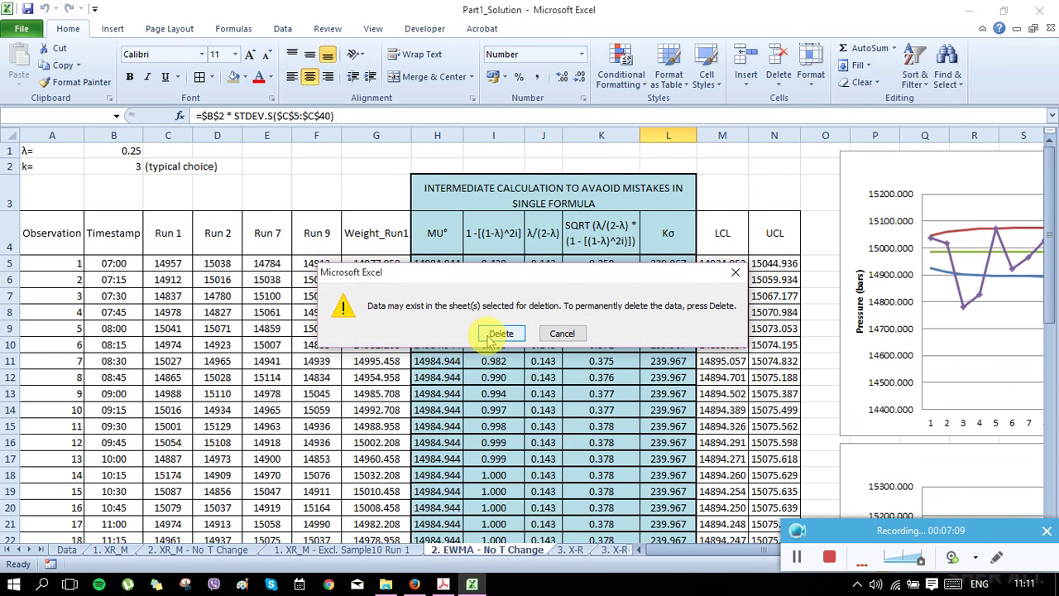
left_click(501, 333)
scroll(475, 530, "up", 2)
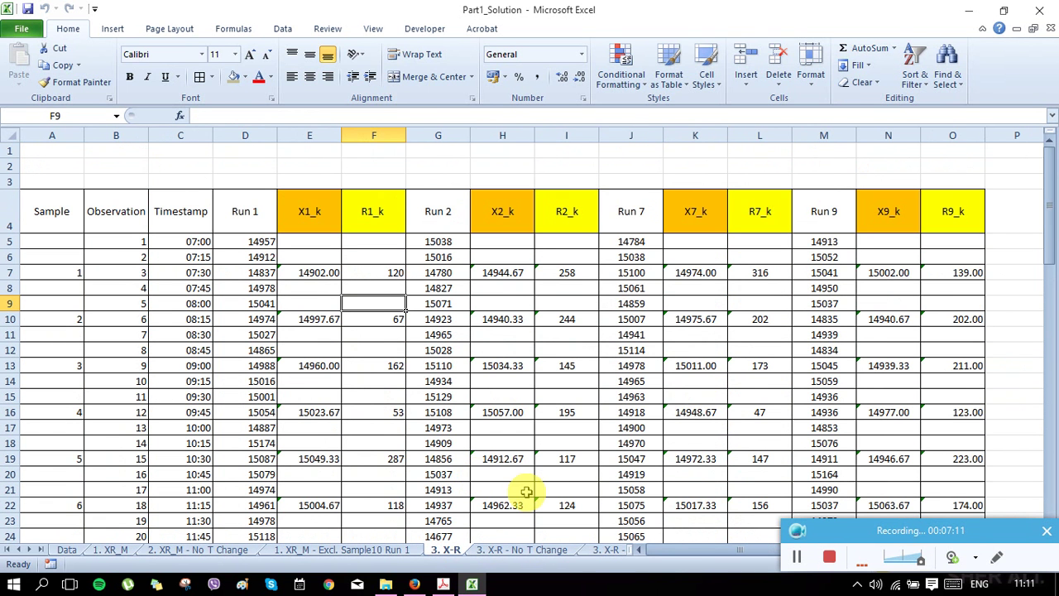
mouse_move(653, 549)
left_mouse_down()
mouse_move(747, 556)
mouse_move(668, 548)
left_mouse_up()
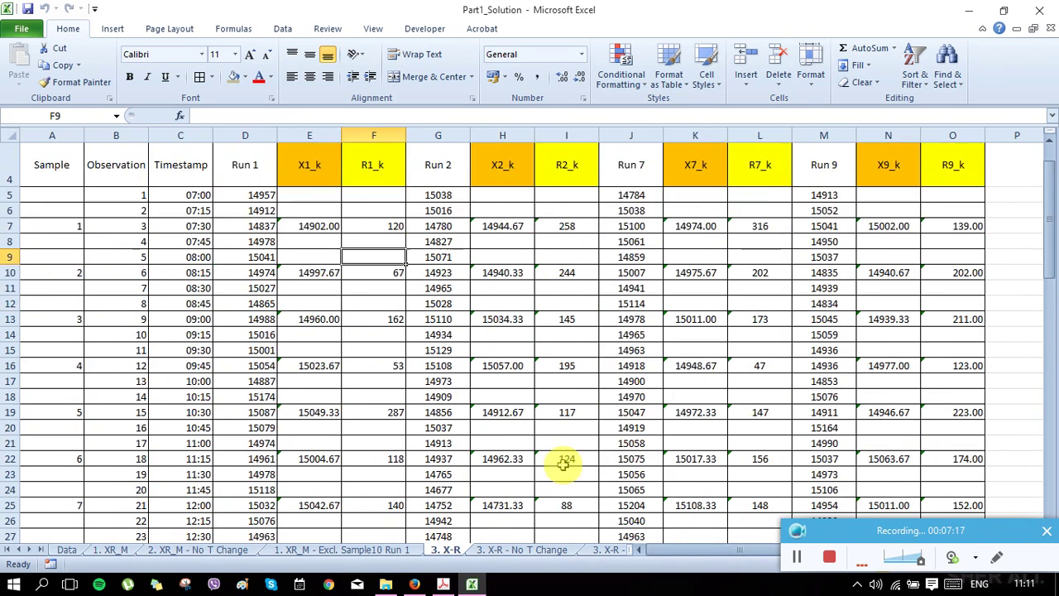
Look over the "3. X-R" table and the "3. X-R - No T Change" sheet, ending on "3. X-R".
scroll(579, 479, "down", 3)
left_click(518, 551)
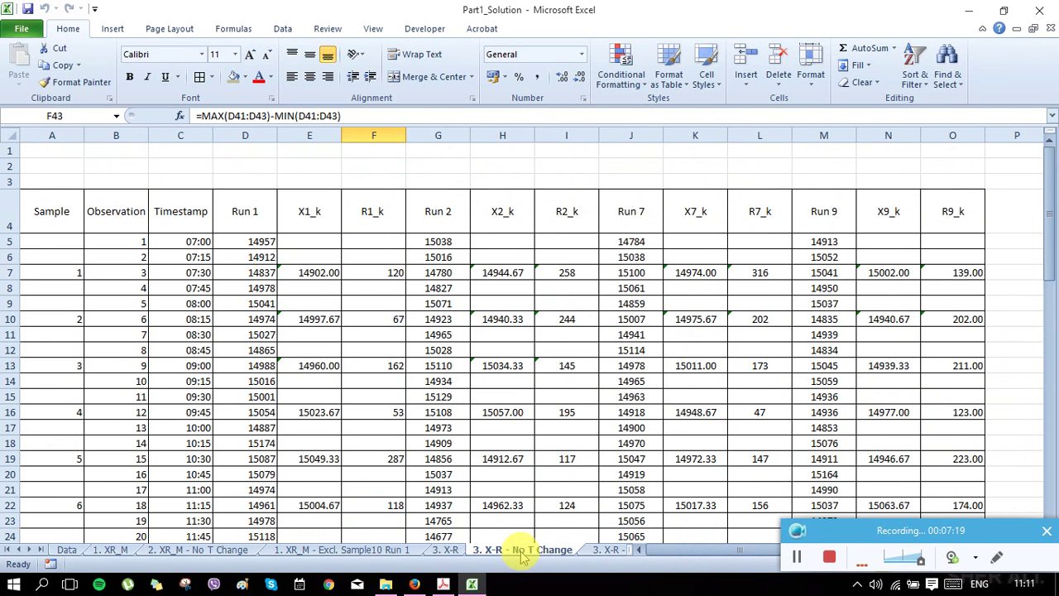
left_click(451, 552)
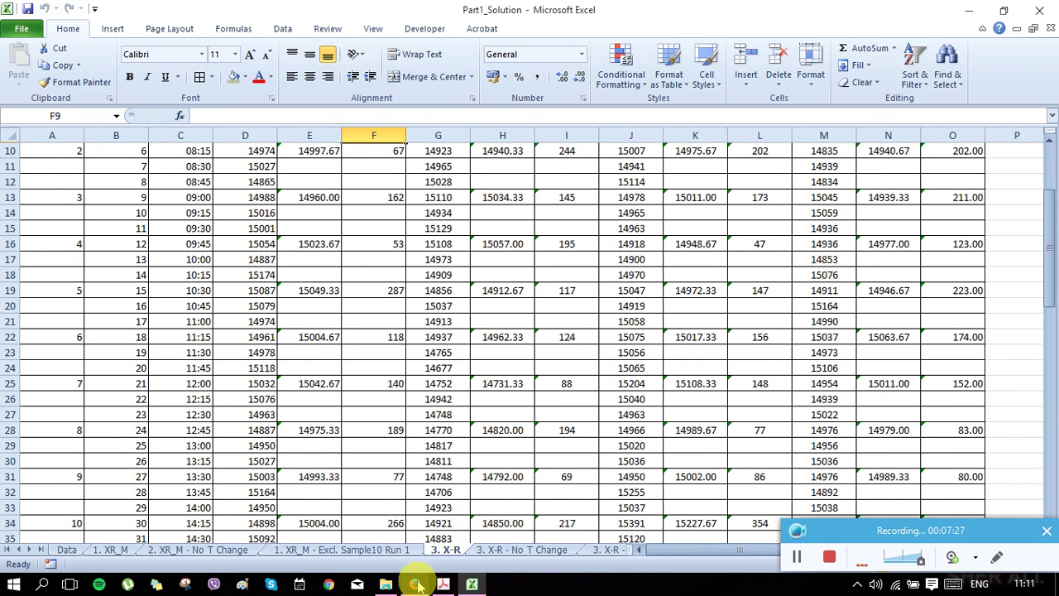
Open the MBC_EWMA workbook from the Case_Study_2 folder in File Explorer and show the start of its EWMA table.
mouse_move(414, 584)
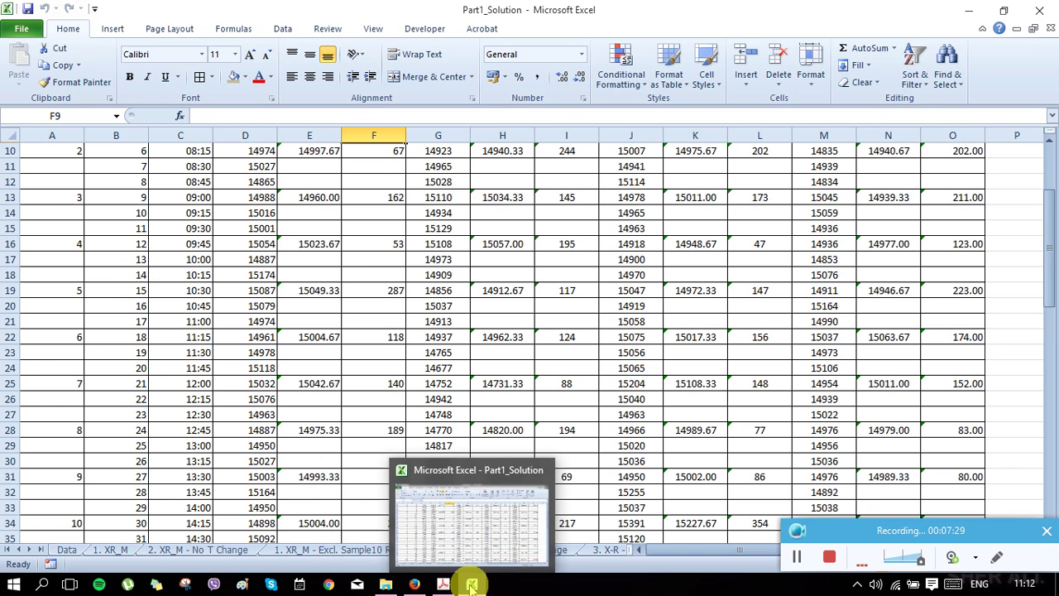
left_click(386, 584)
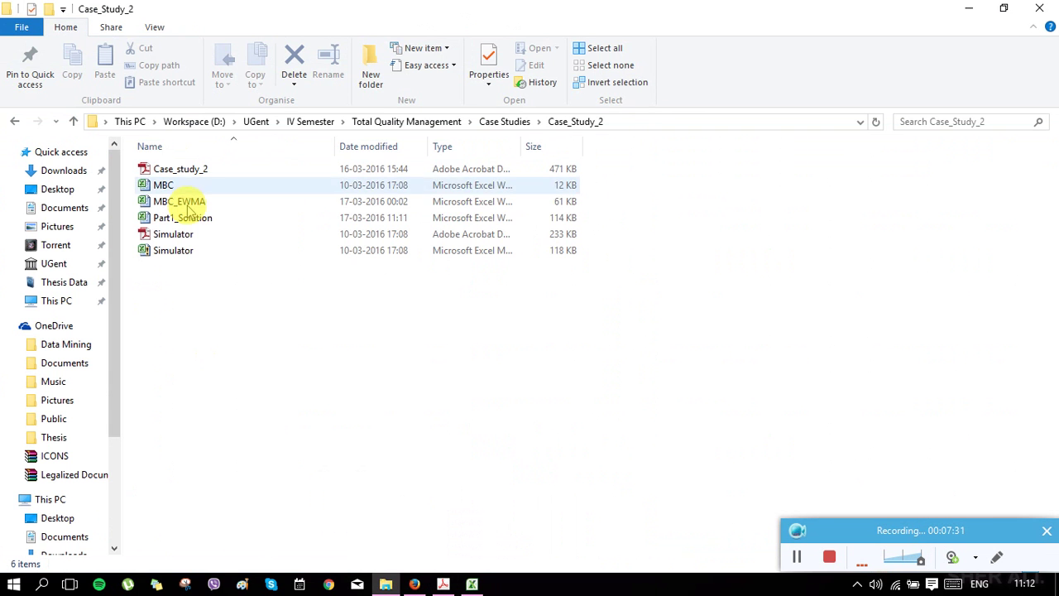
left_click(187, 203)
double_click(192, 215)
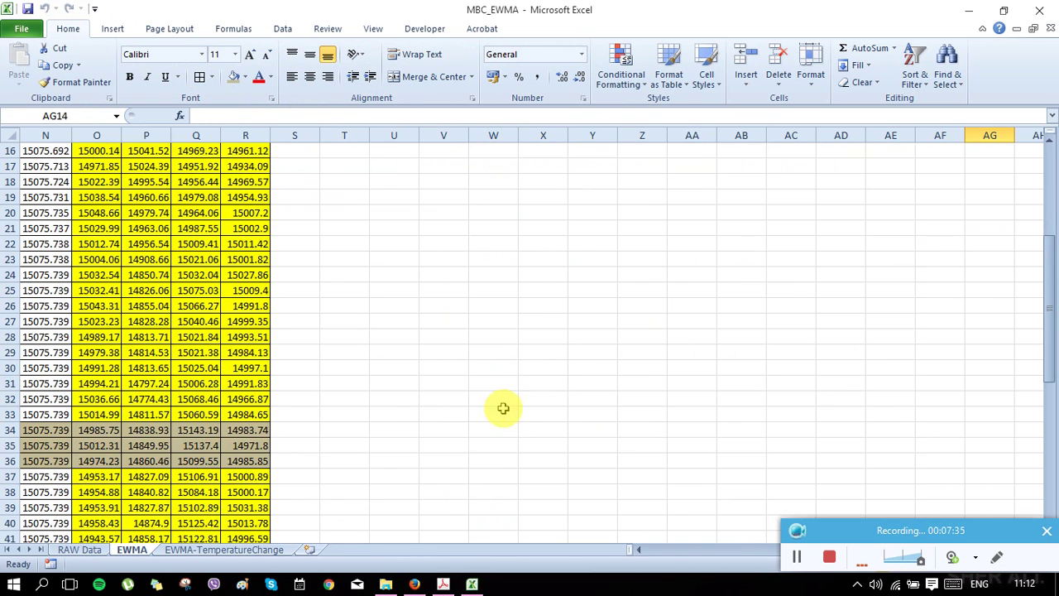
scroll(674, 538, "up", 5)
scroll(674, 555, "left", 5)
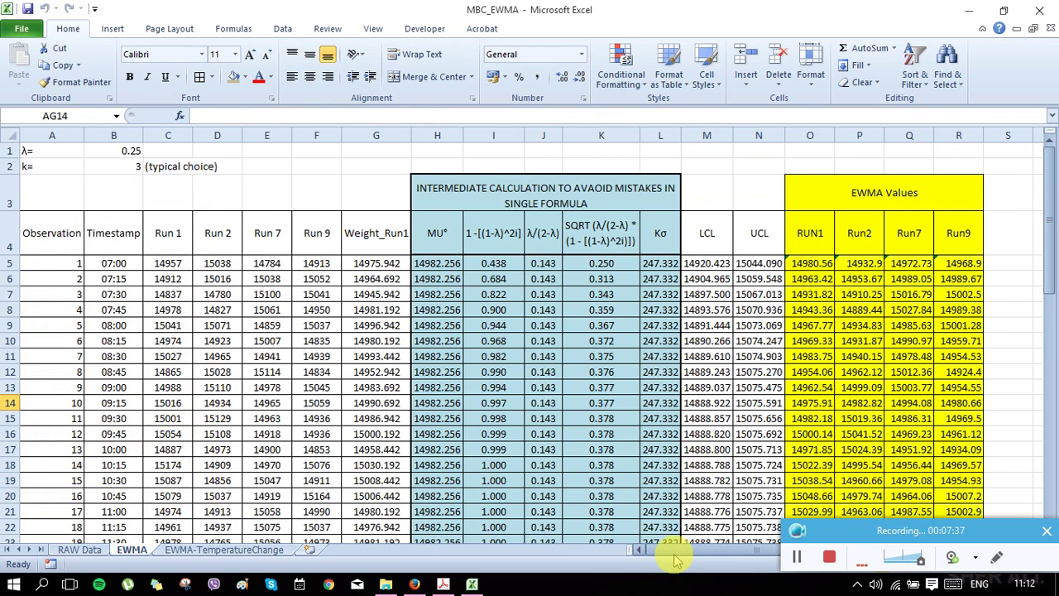
Look over the EWMA sheet's run data, intermediate calculation columns and EWMA values.
left_click(155, 308)
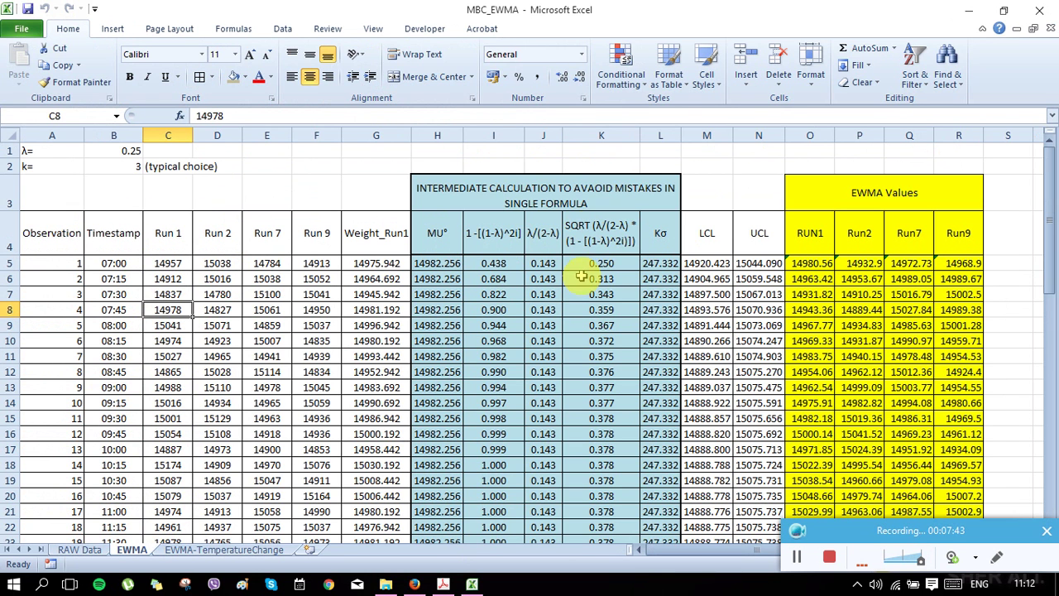
scroll(602, 313, "down", 1)
scroll(647, 293, "up", 1)
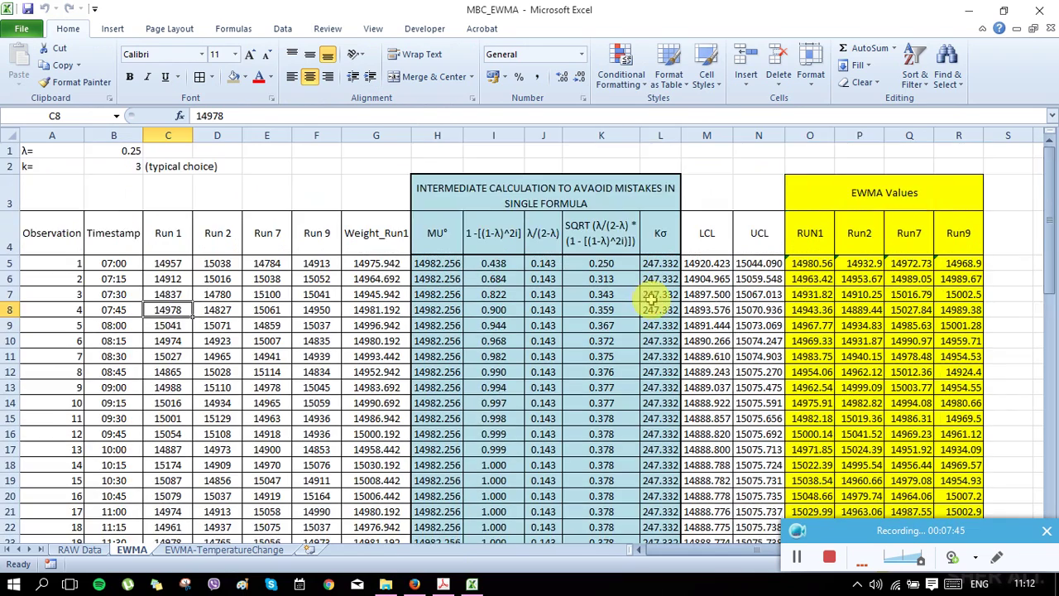
scroll(703, 314, "down", 3)
scroll(687, 335, "up", 3)
scroll(654, 342, "down", 2)
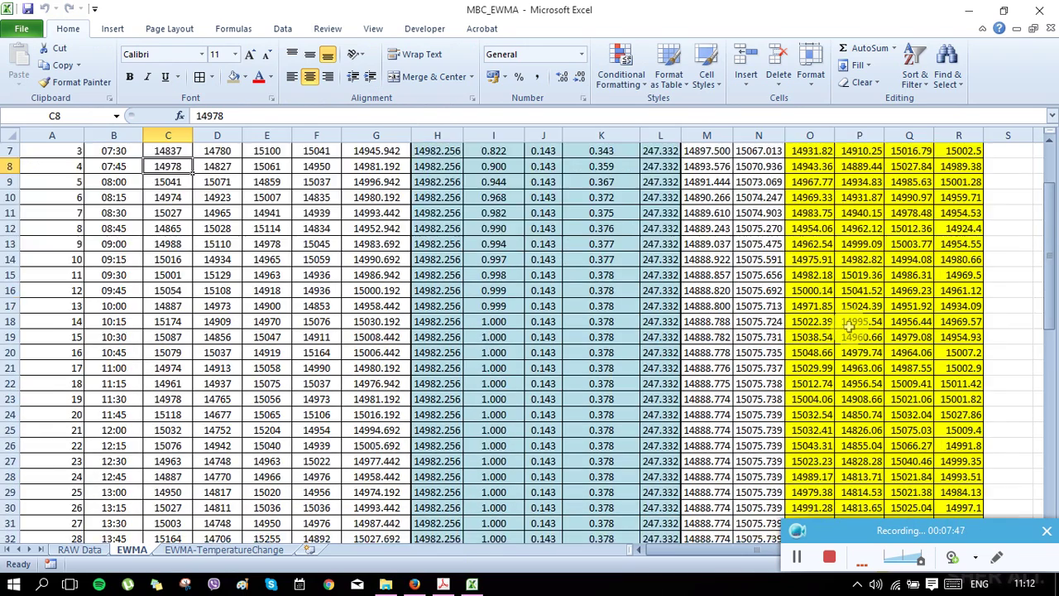
scroll(662, 340, "up", 2)
Examine the LCL and UCL columns of the EWMA table and the Run 1 chart beneath it.
left_click_drag(685, 233, 752, 340)
scroll(752, 340, "down", 3)
scroll(719, 389, "up", 3)
scroll(704, 434, "down", 7)
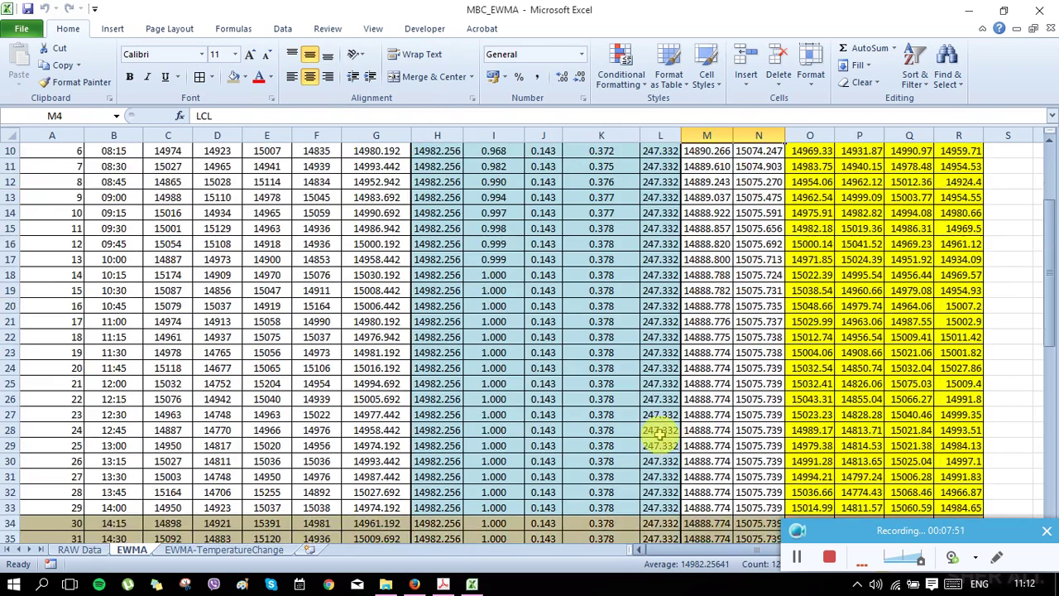
scroll(629, 459, "down", 7)
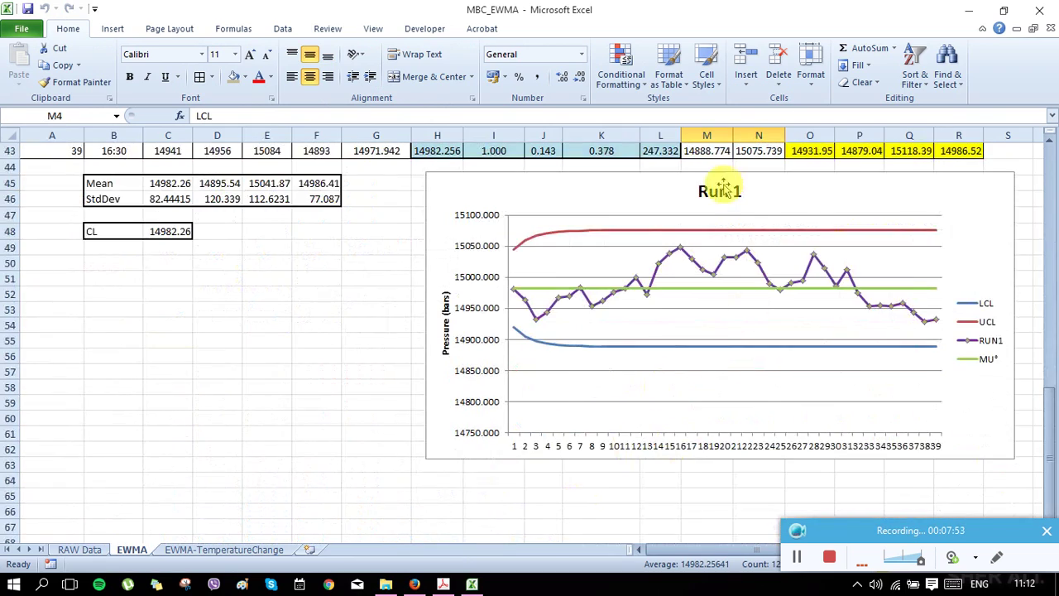
left_click(741, 315)
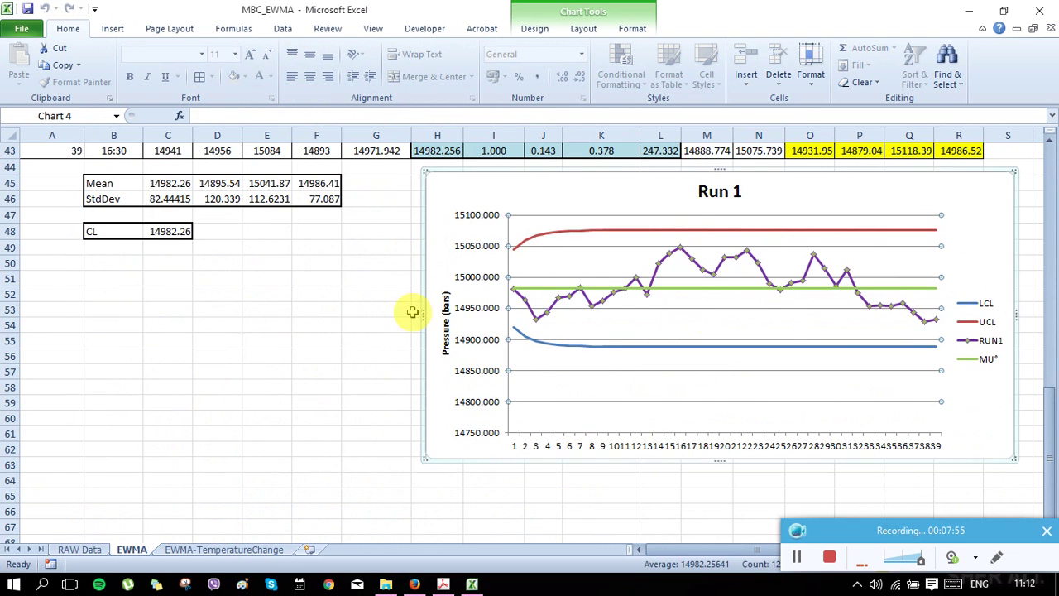
Inspect the EWMA formulas in the RUN1 column, comparing the first observation's cell with the following and last ones.
scroll(732, 370, "up", 6)
scroll(733, 370, "up", 8)
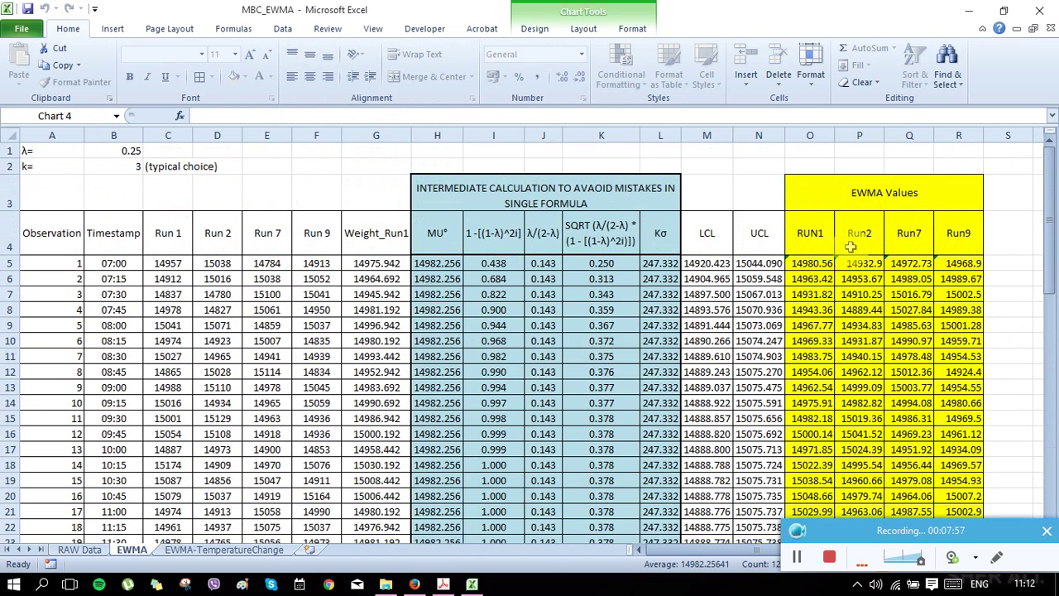
left_click(815, 263)
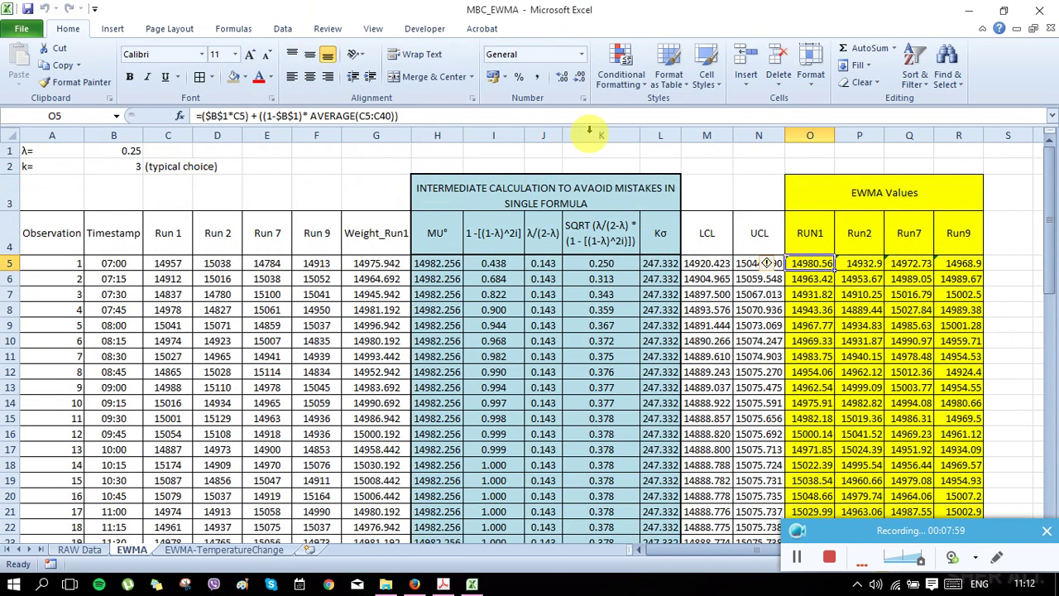
scroll(848, 358, "down", 10)
left_click(811, 276)
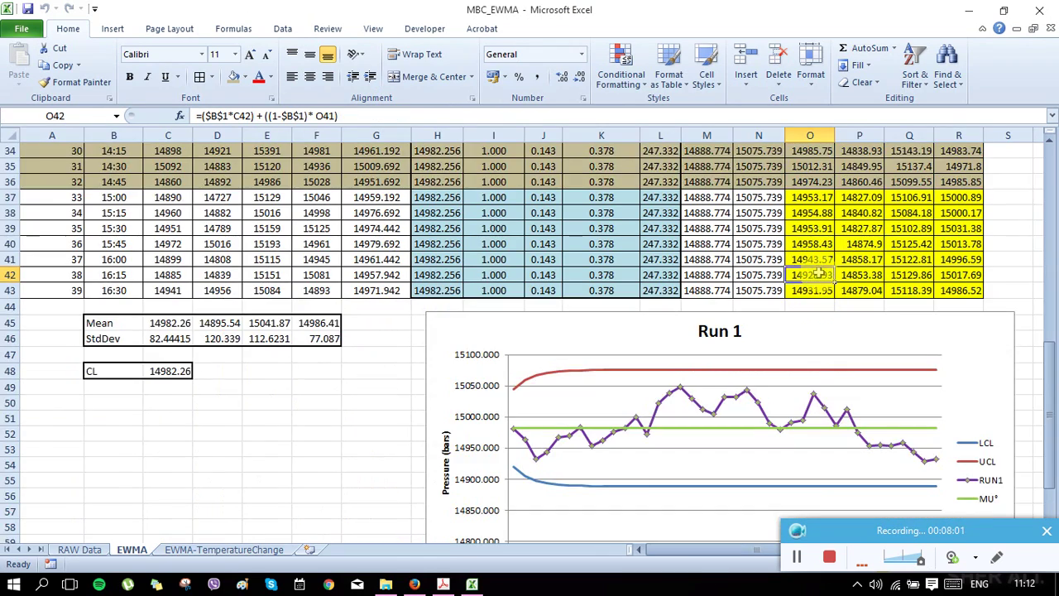
left_click(815, 290)
scroll(815, 281, "up", 5)
scroll(815, 281, "up", 6)
left_click(818, 294)
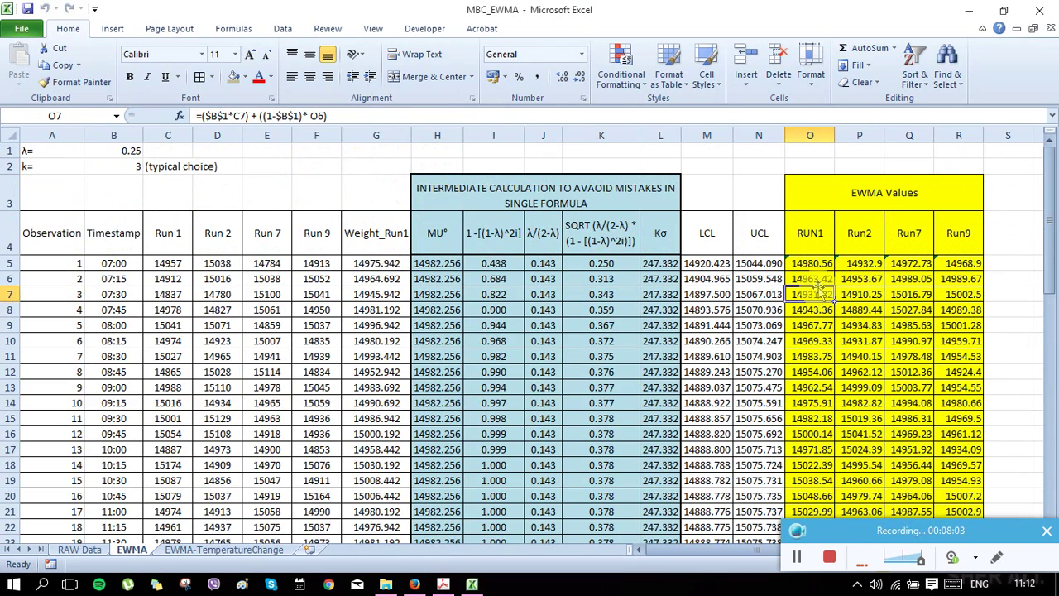
left_click(818, 264)
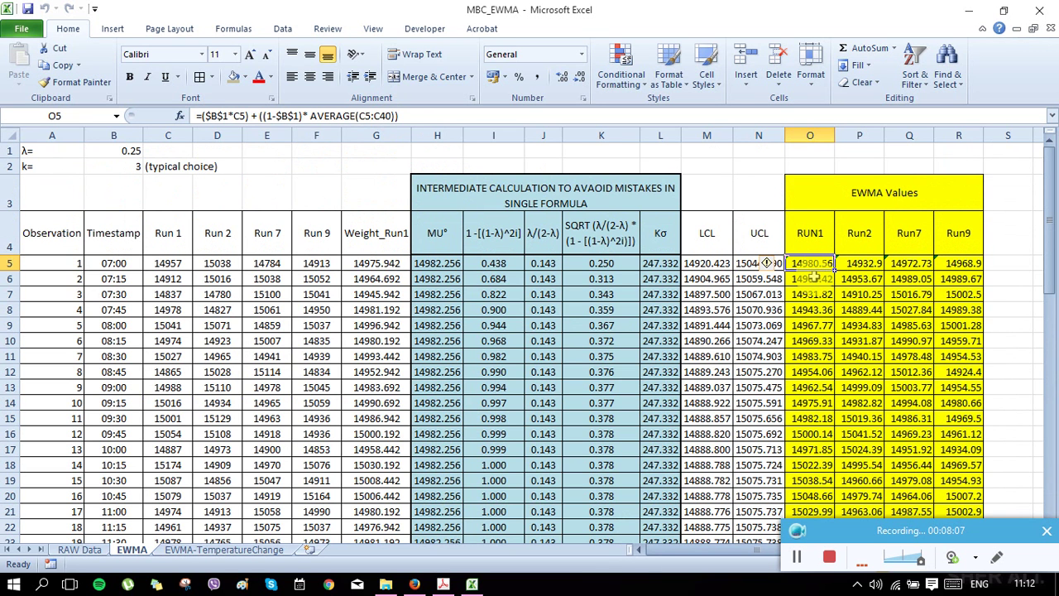
left_click(815, 278)
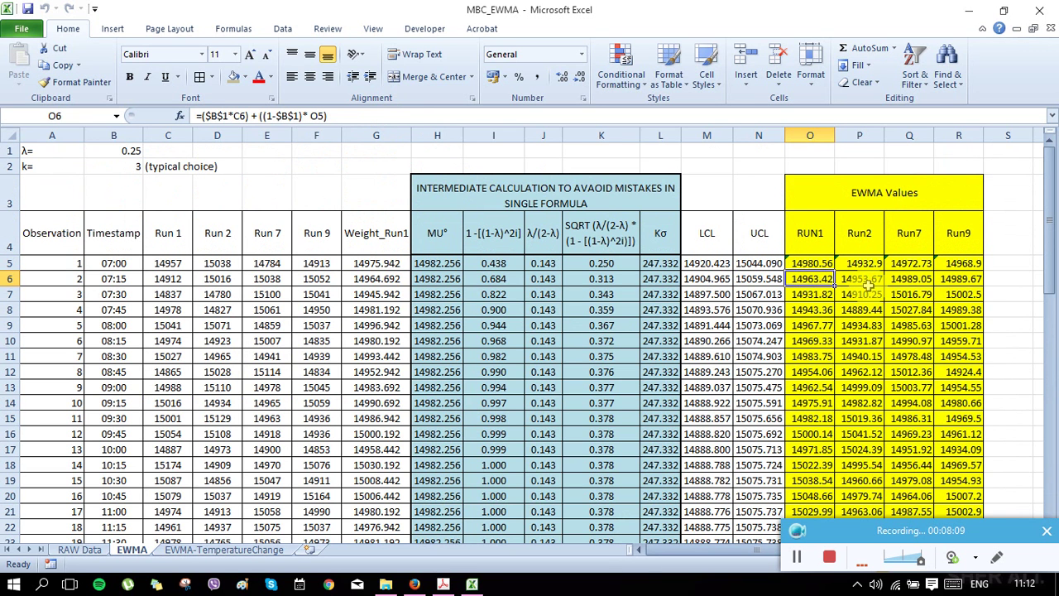
Examine the Run 1, Run 2 and Run 7 EWMA charts against their control limits.
scroll(654, 347, "down", 9)
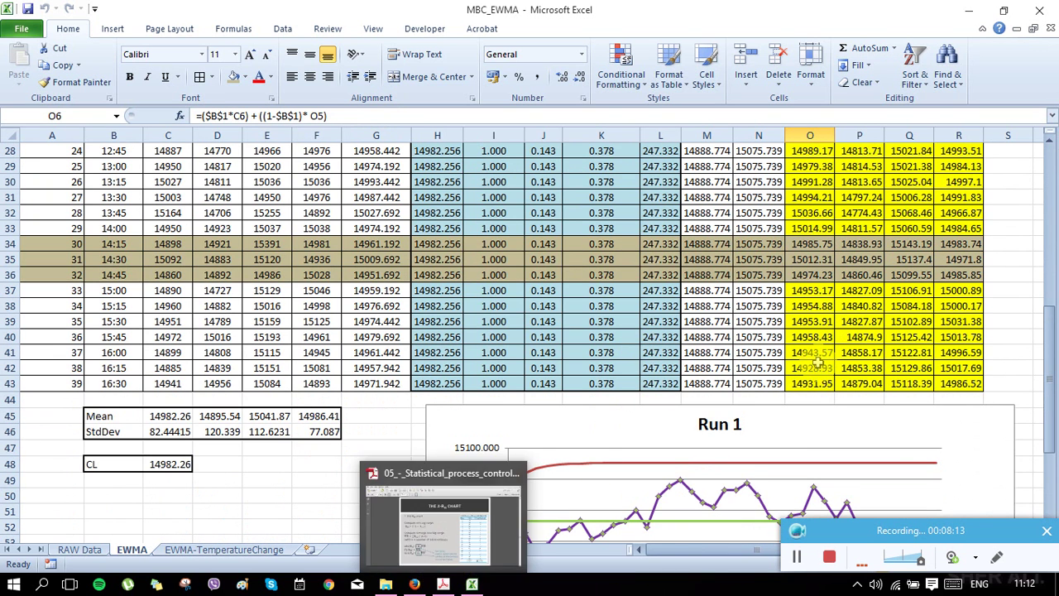
scroll(761, 273, "down", 5)
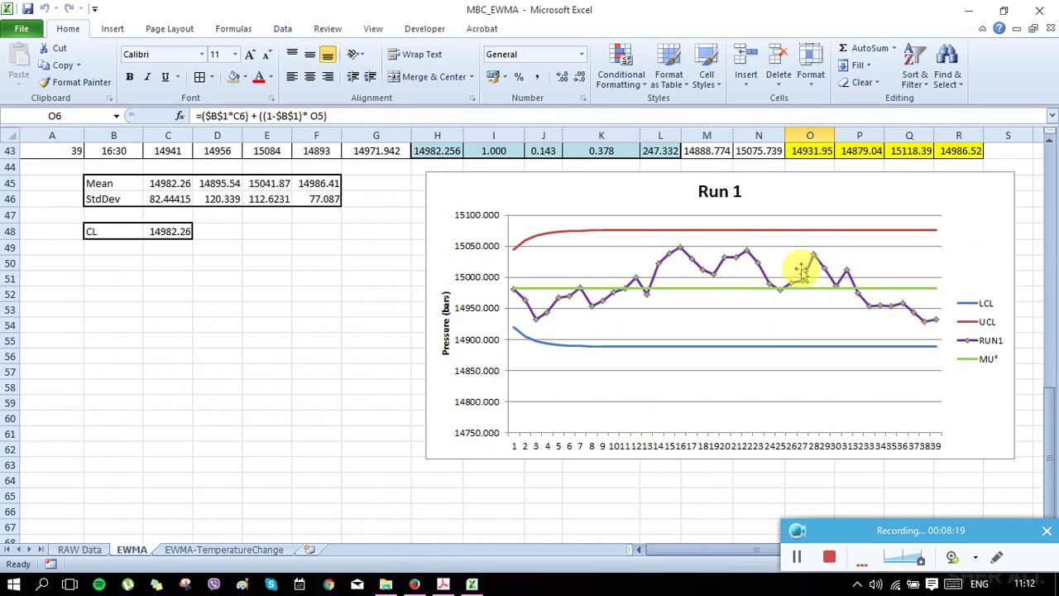
mouse_move(808, 284)
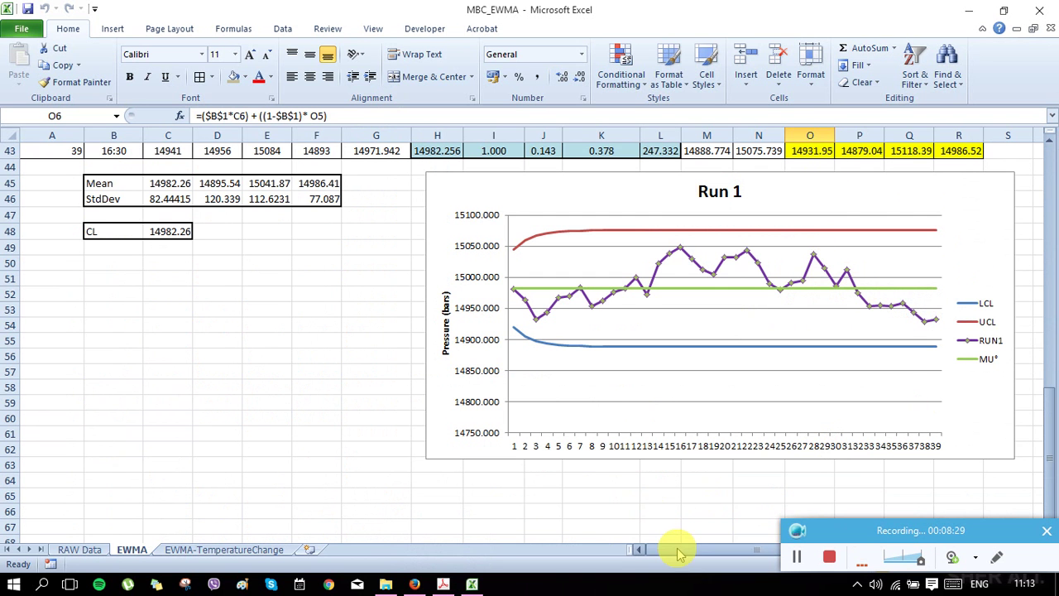
scroll(87, 212, "up", 5)
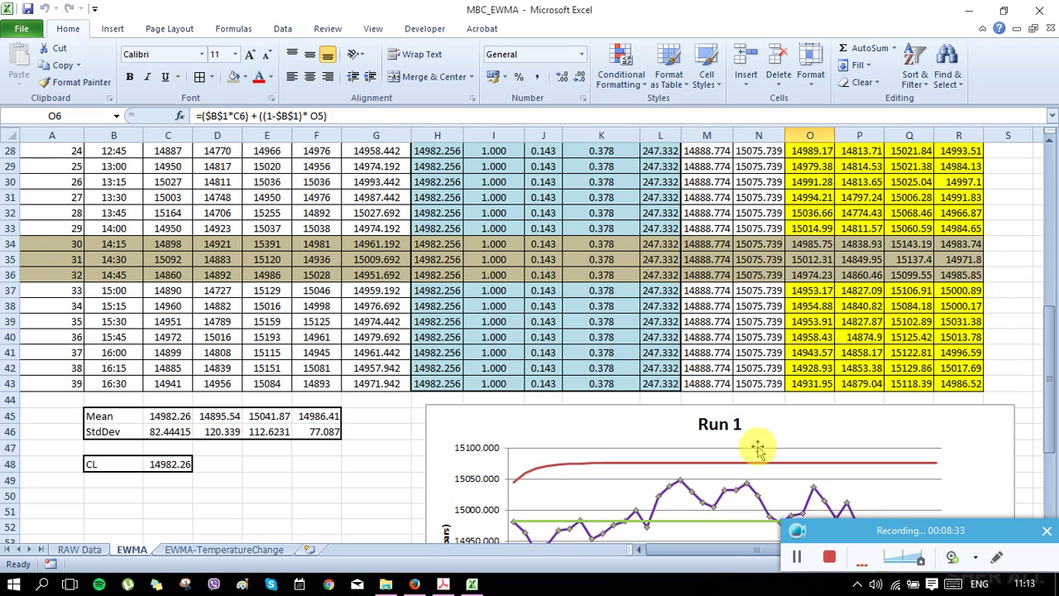
left_click_drag(690, 552, 633, 566)
scroll(741, 457, "up", 4)
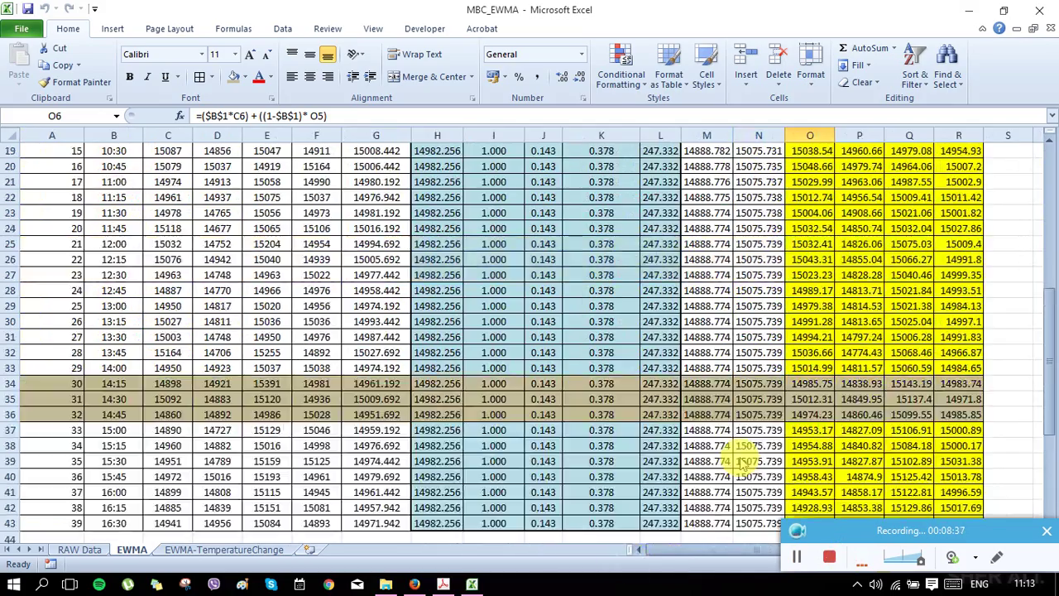
left_click_drag(716, 553, 711, 553)
scroll(489, 459, "up", 5)
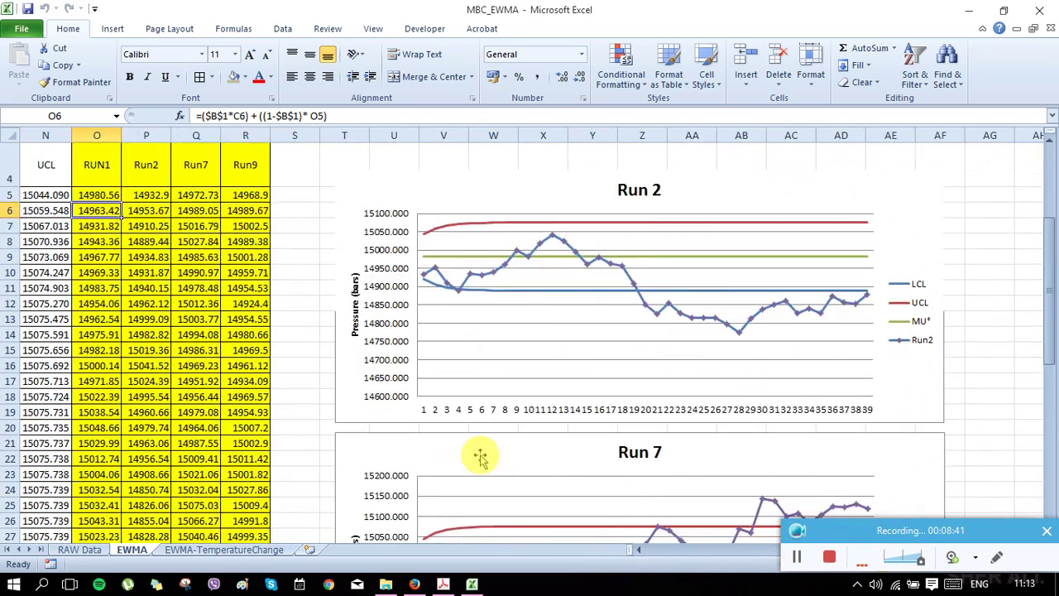
scroll(664, 394, "down", 5)
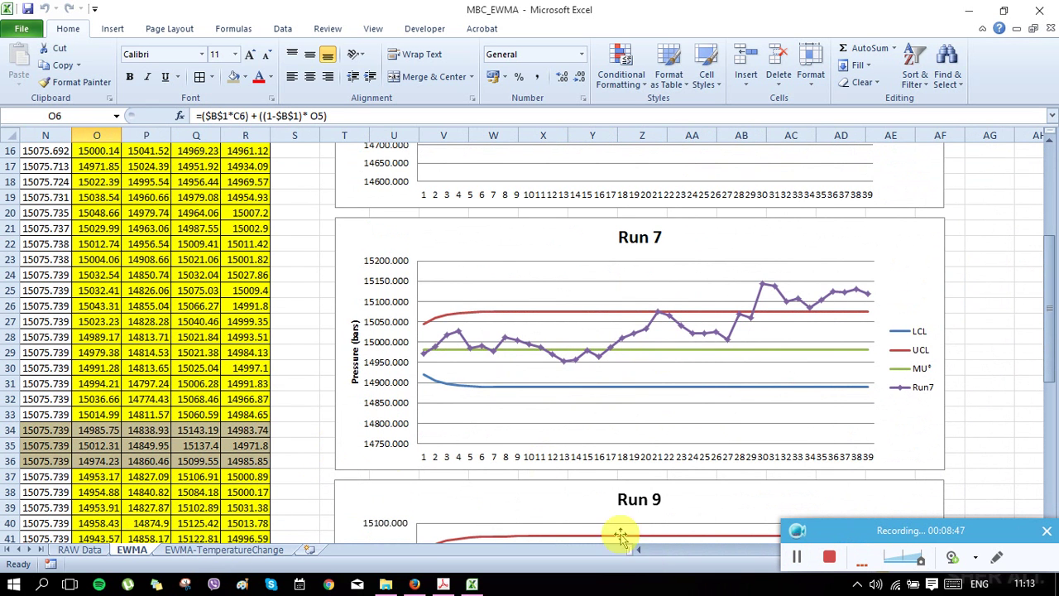
Copy the entire contents of the EWMA sheet.
left_click(655, 551)
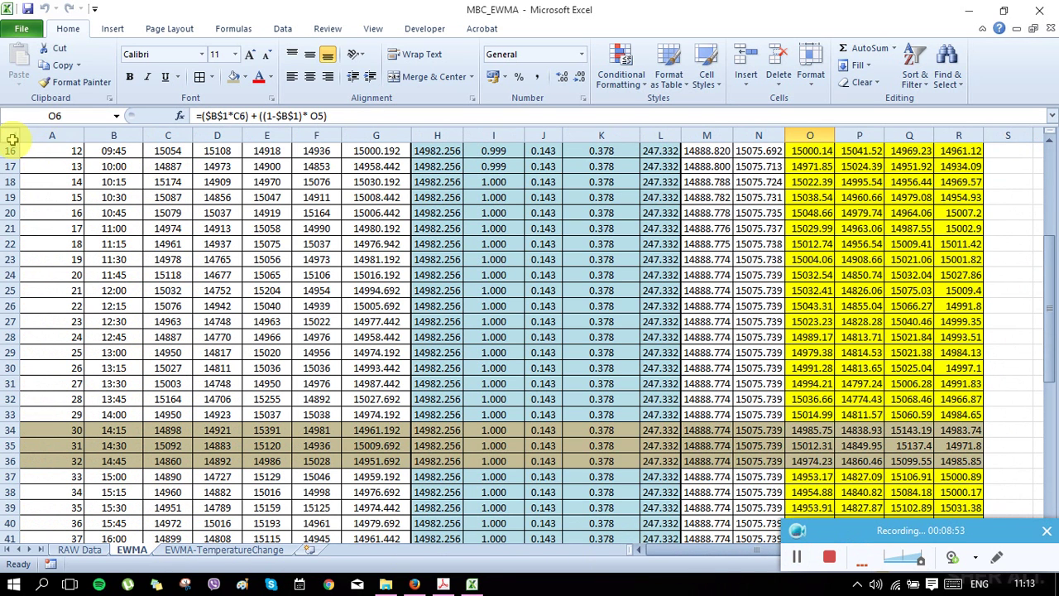
left_click(13, 141)
right_click(13, 141)
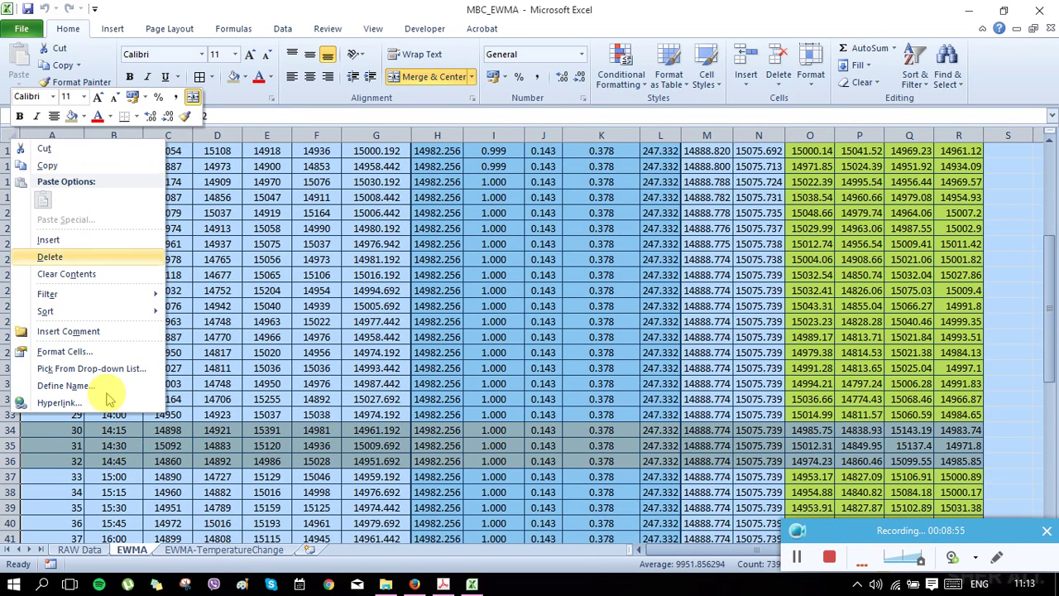
left_click(68, 166)
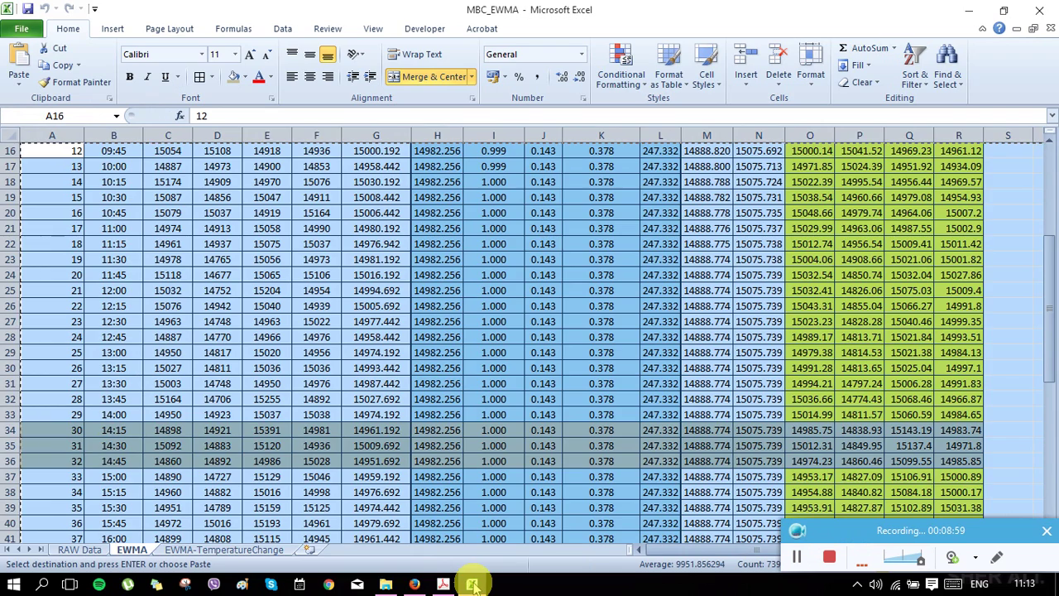
Switch to the Part1_Solution workbook from the Case_Study_2 folder and add a new blank worksheet after the last sheet.
left_click(387, 584)
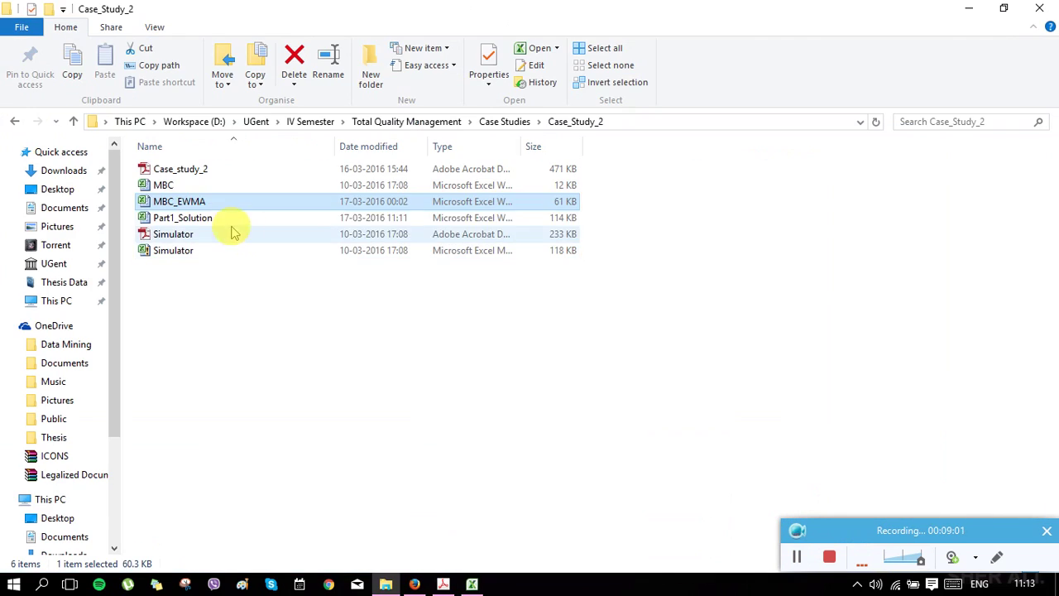
double_click(229, 220)
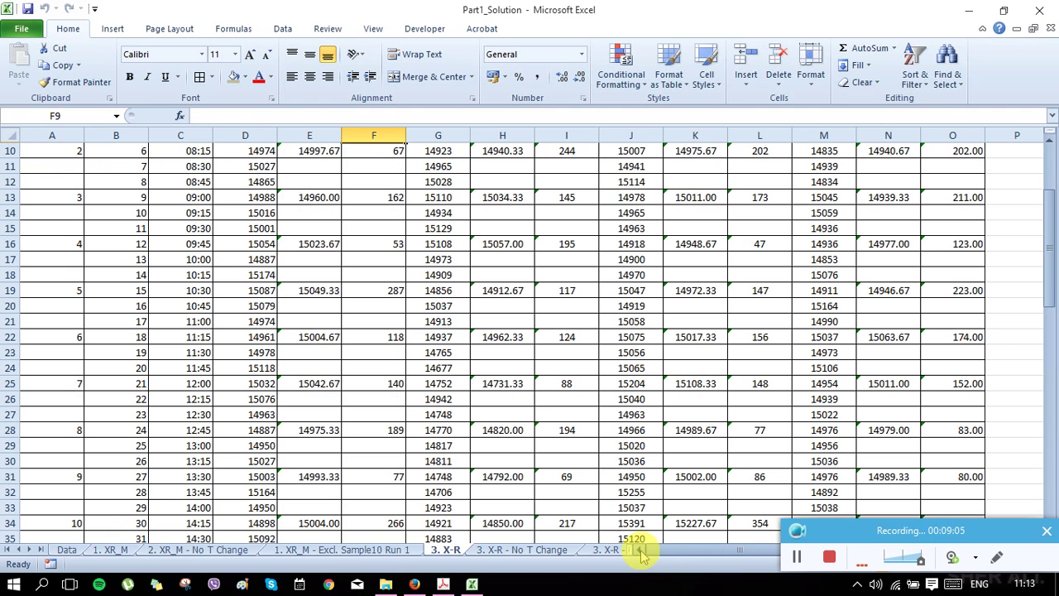
left_click(48, 553)
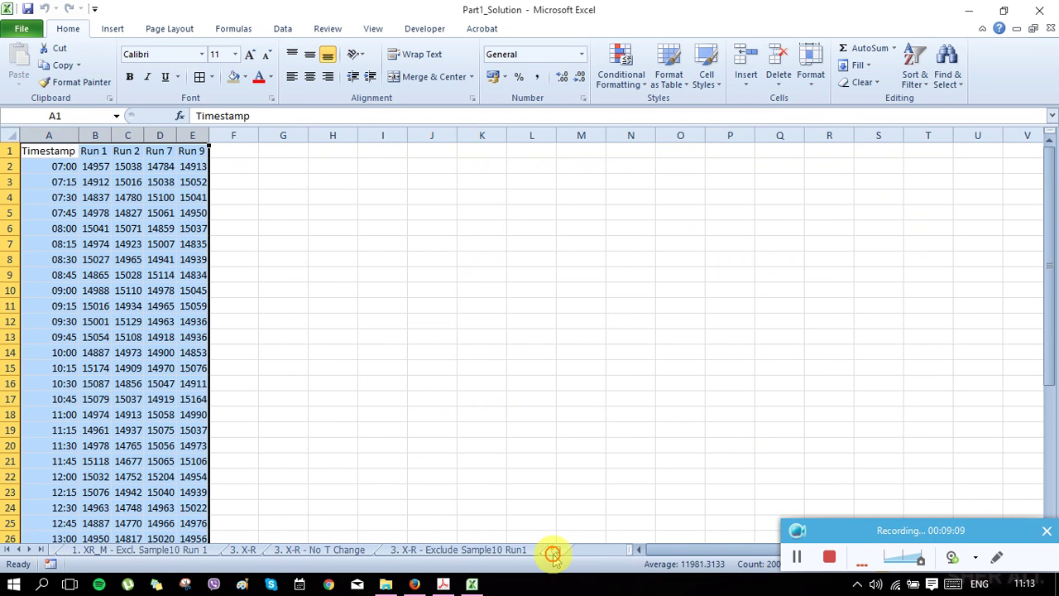
left_click(552, 551)
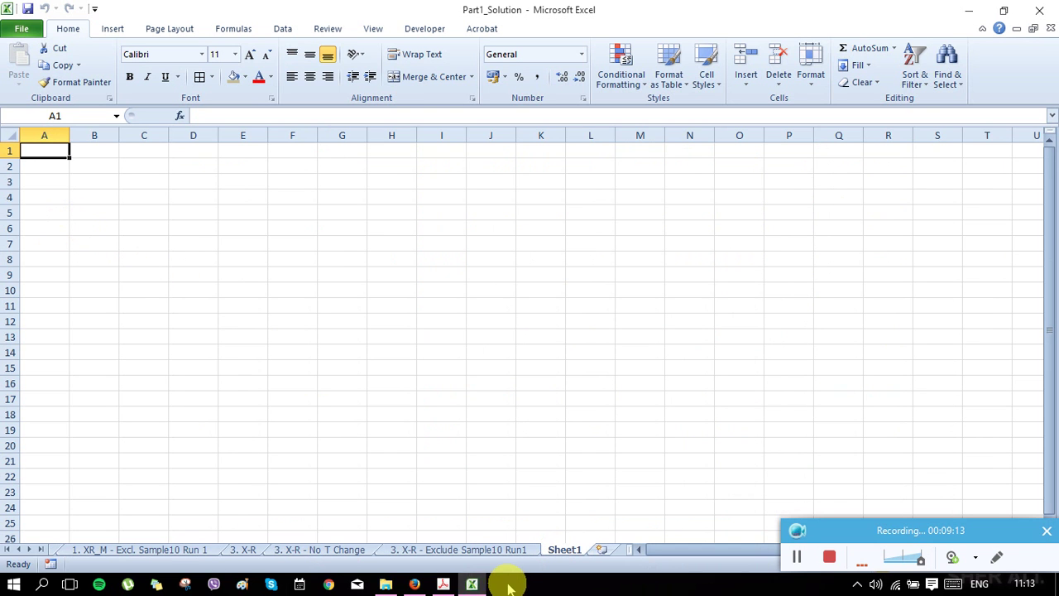
Switch to the MBC_EWMA workbook from the Case_Study_2 folder and copy the entire EWMA sheet again.
key("alt+Tab")
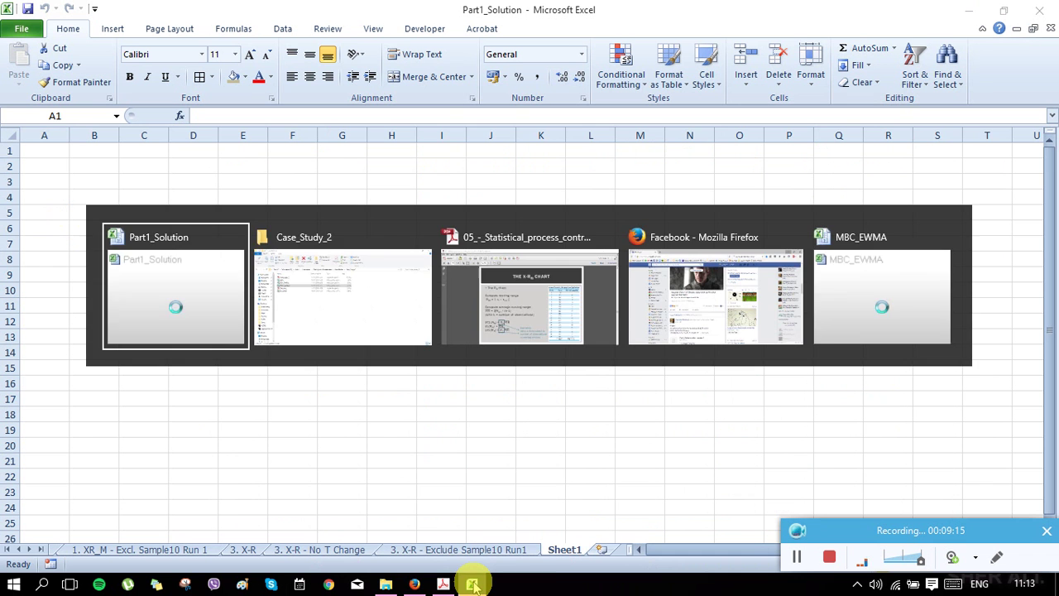
mouse_move(473, 586)
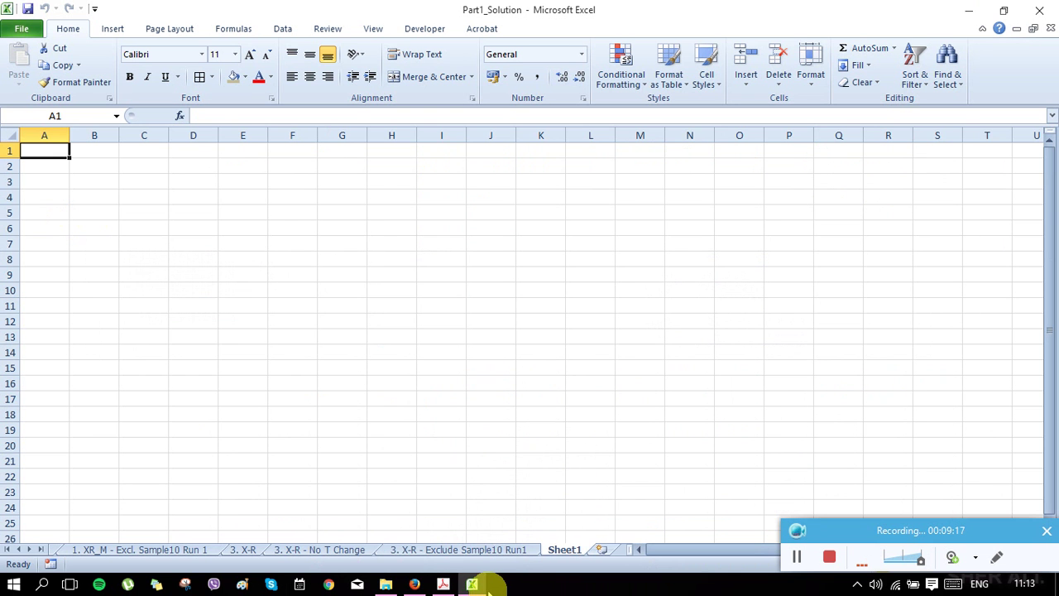
left_click(388, 581)
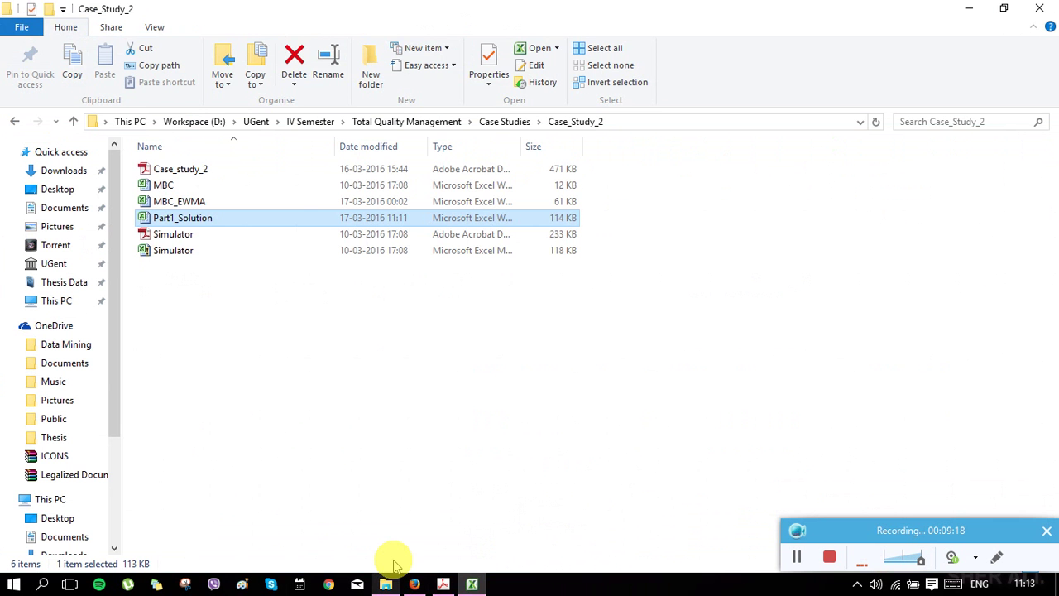
double_click(189, 211)
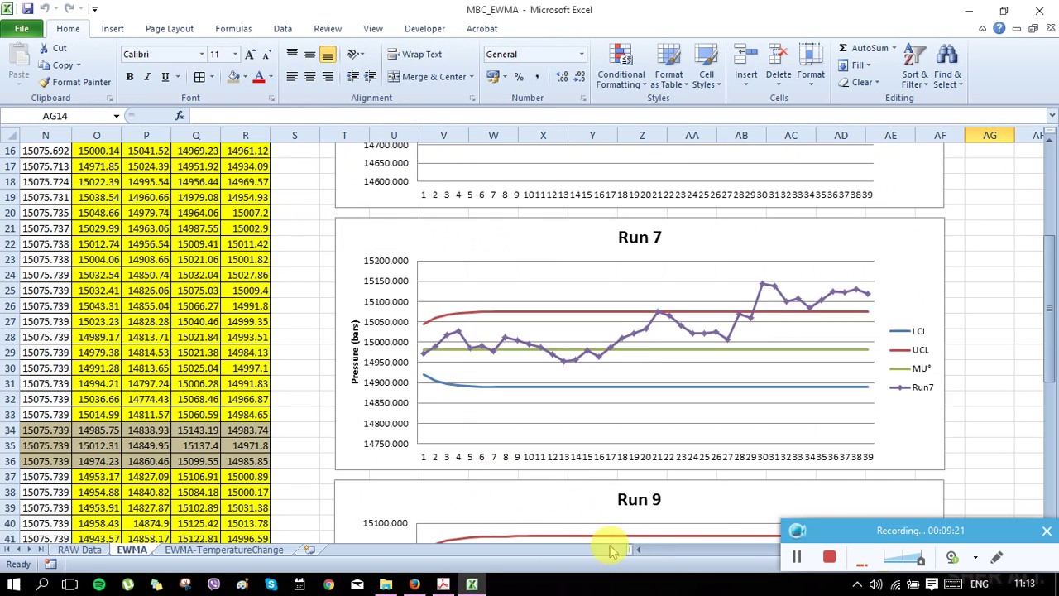
left_click_drag(649, 550, 643, 548)
scroll(83, 302, "up", 5)
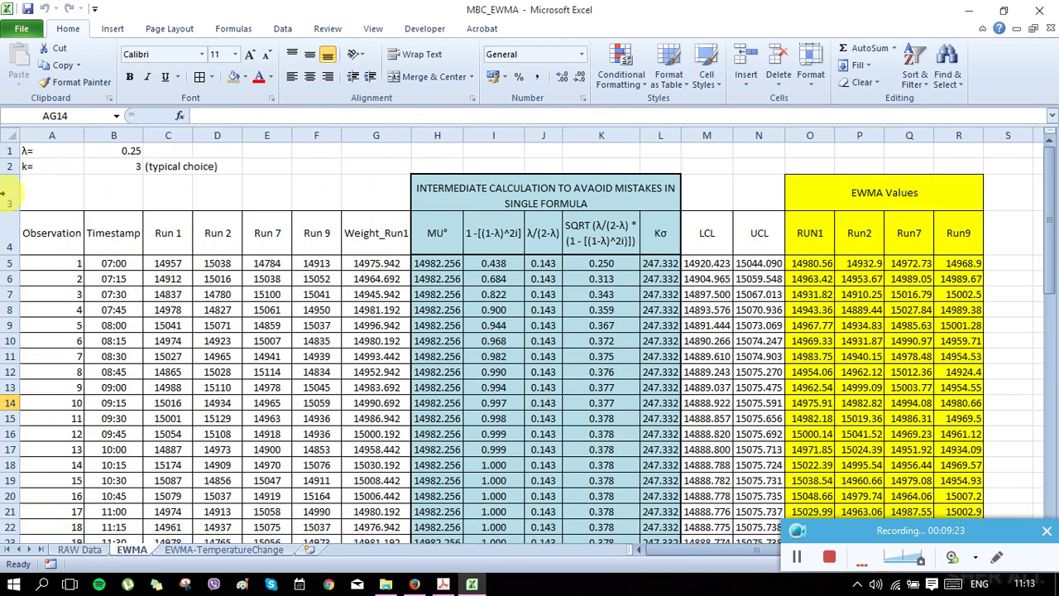
left_click(6, 137)
key("ctrl+c")
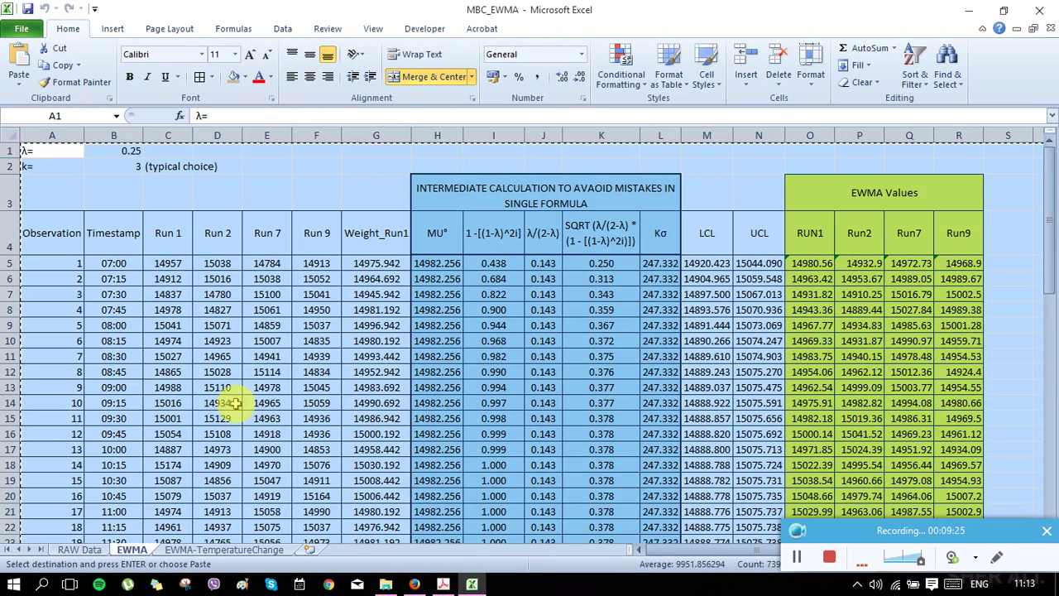
Switch back to the Part1_Solution workbook and paste the copied EWMA contents over the whole blank Sheet1.
left_click(466, 585)
key("alt+Tab")
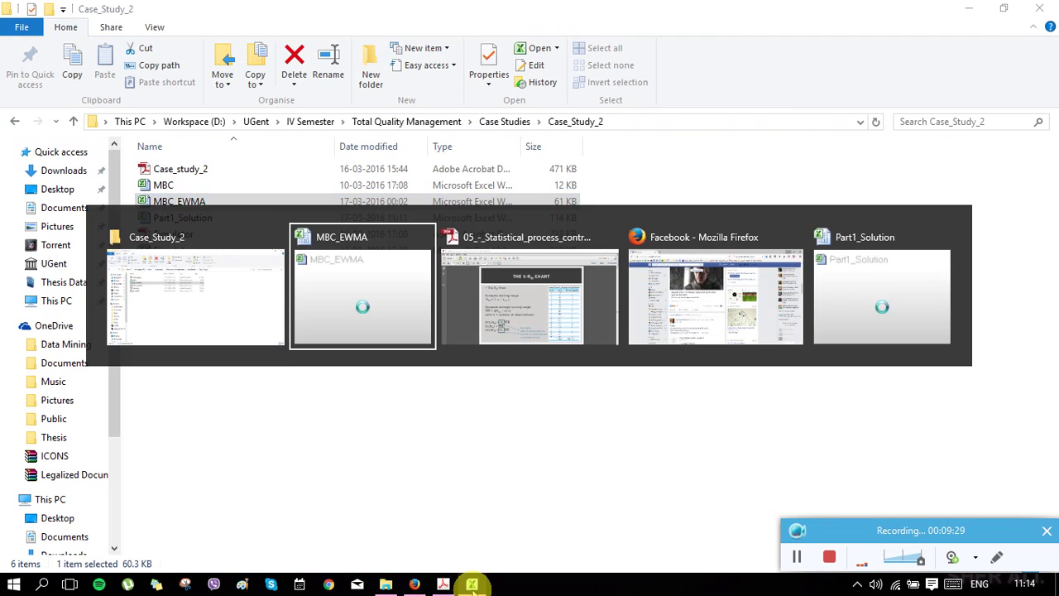
key("alt+Tab")
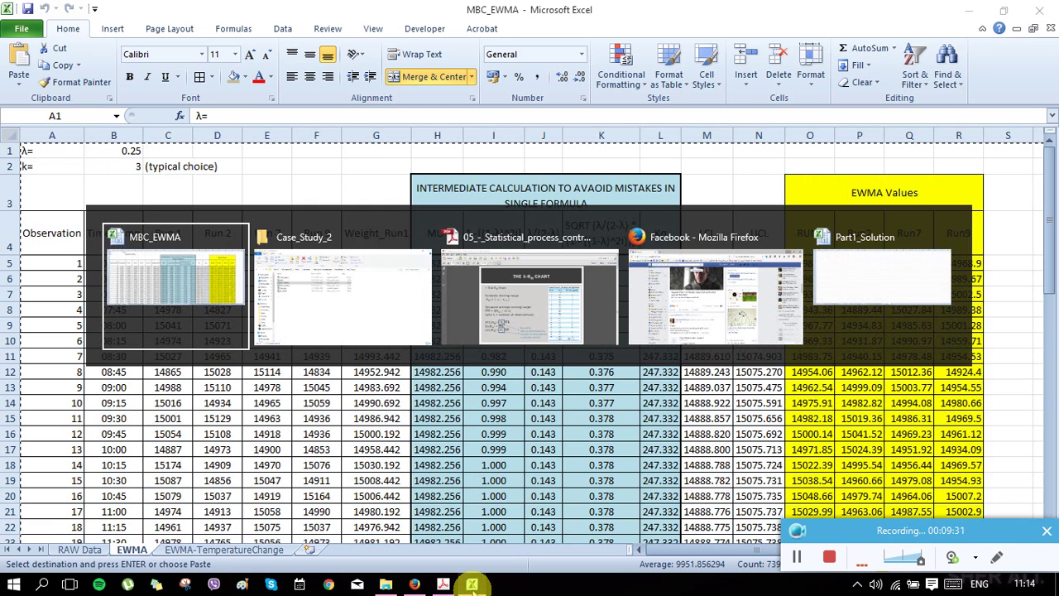
key("alt+Tab")
key("alt+Tab")
key("alt+Tab")
key("alt+Tab")
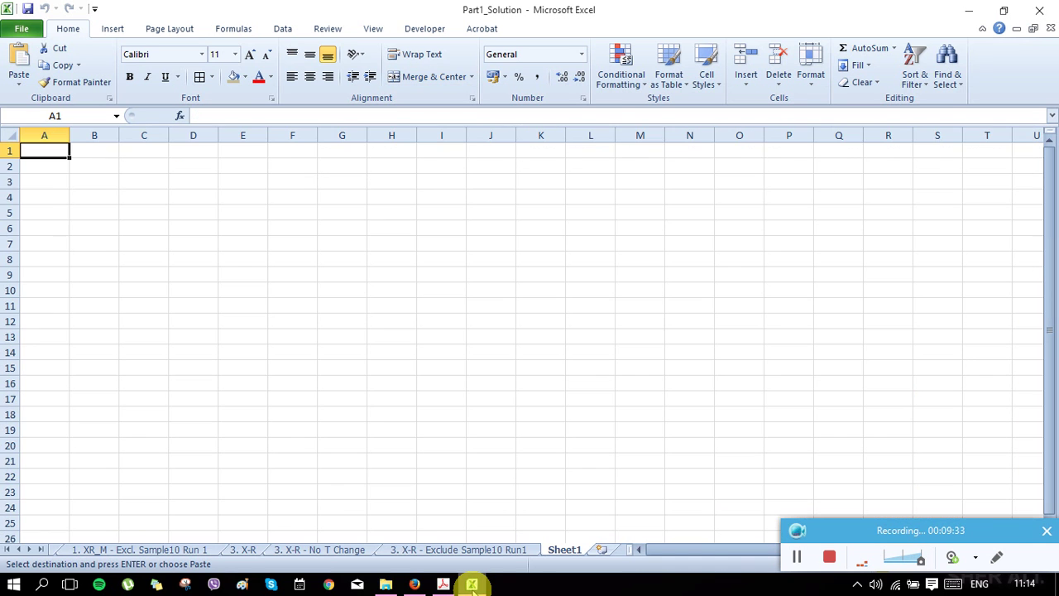
key("ctrl+a")
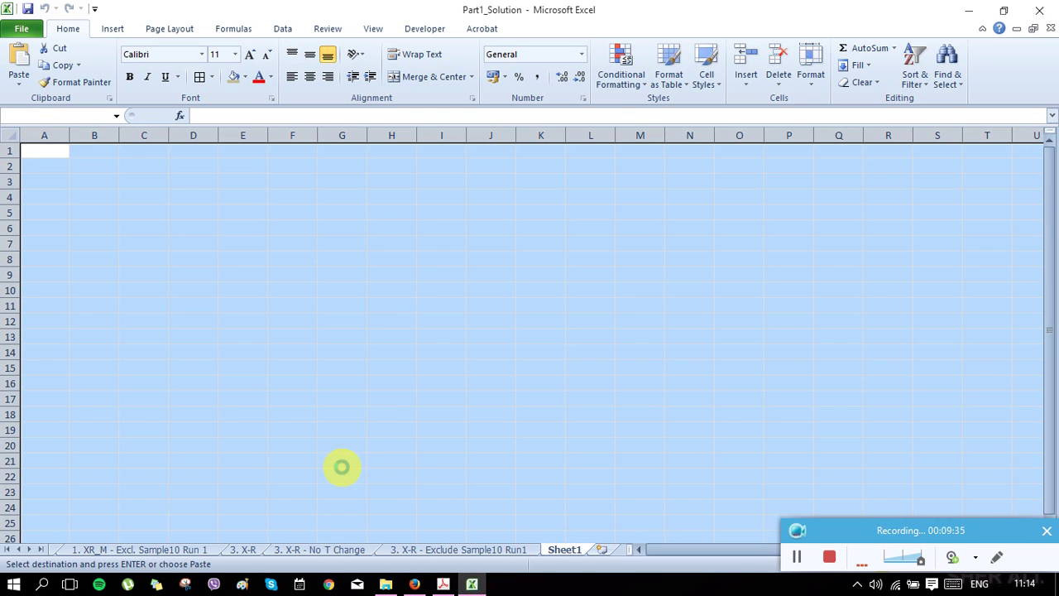
key("ctrl+v")
Rename the pasted sheet as EWMA (Final) and select the first observation's Weight_Run1 cell.
left_click_drag(709, 550, 597, 556)
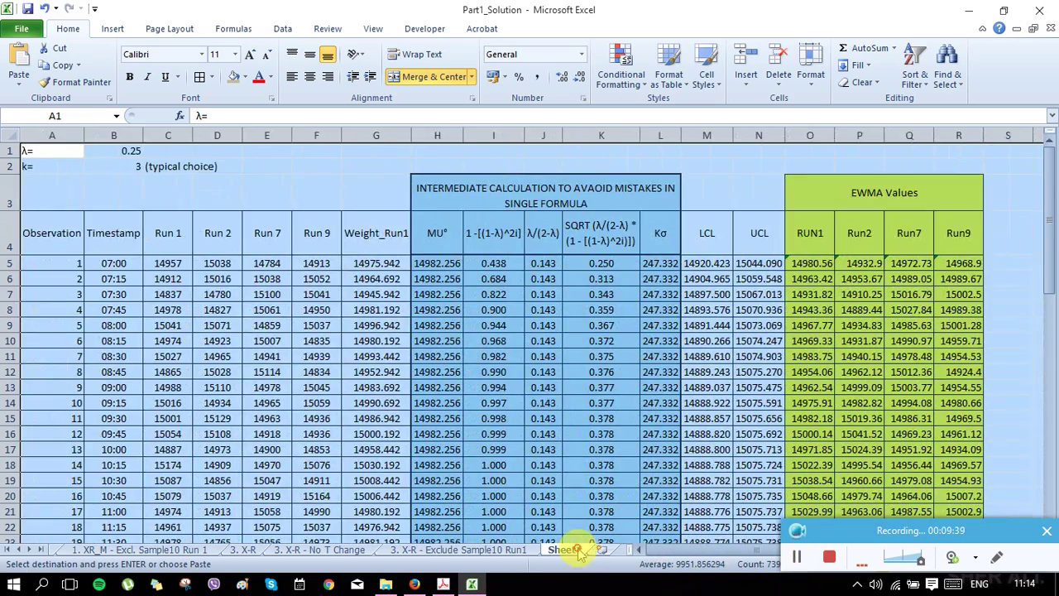
double_click(571, 550)
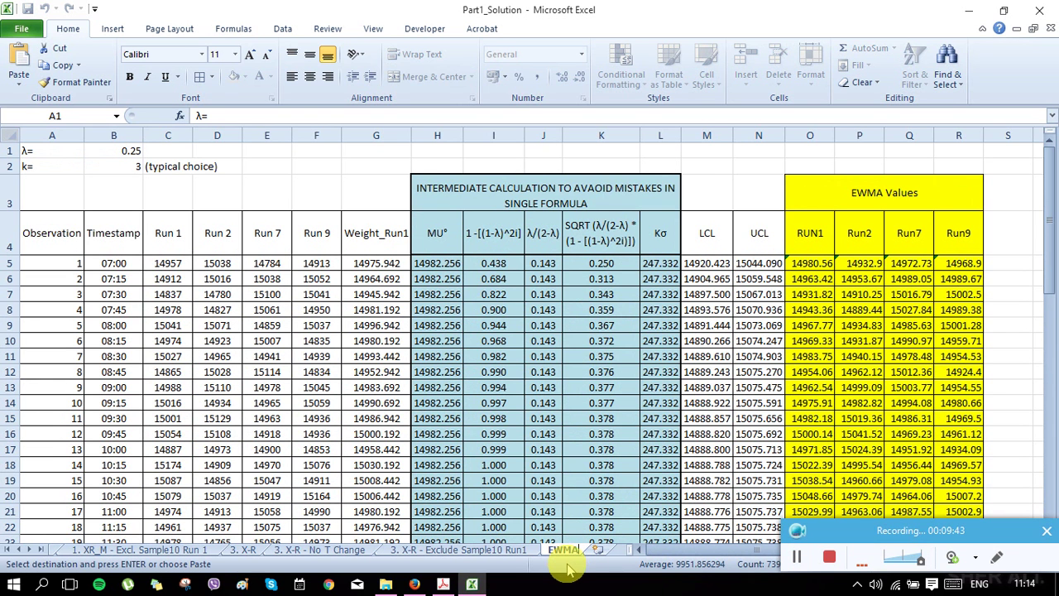
key("Return")
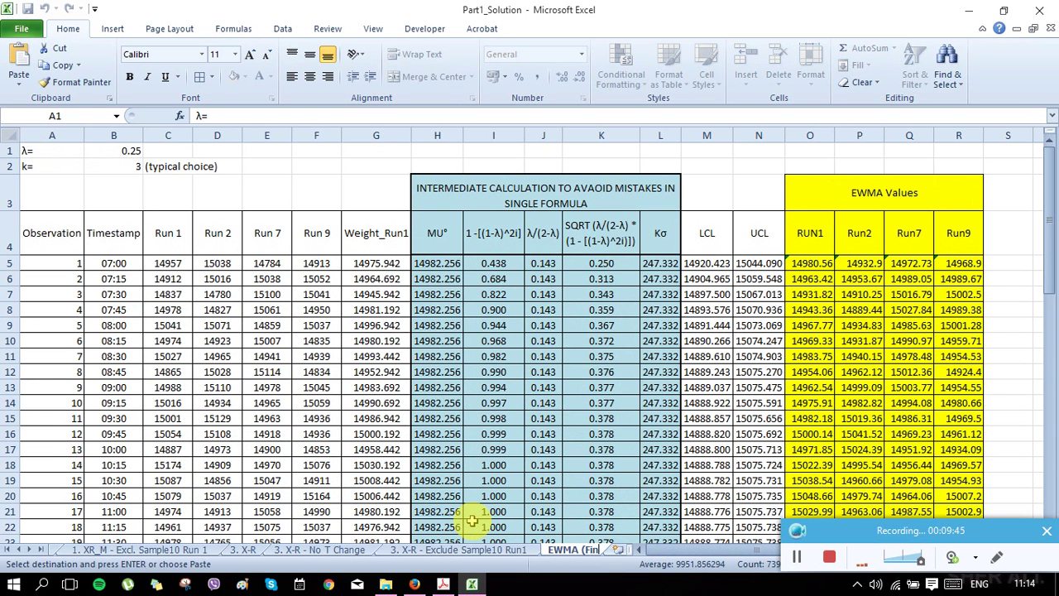
key("ctrl+v")
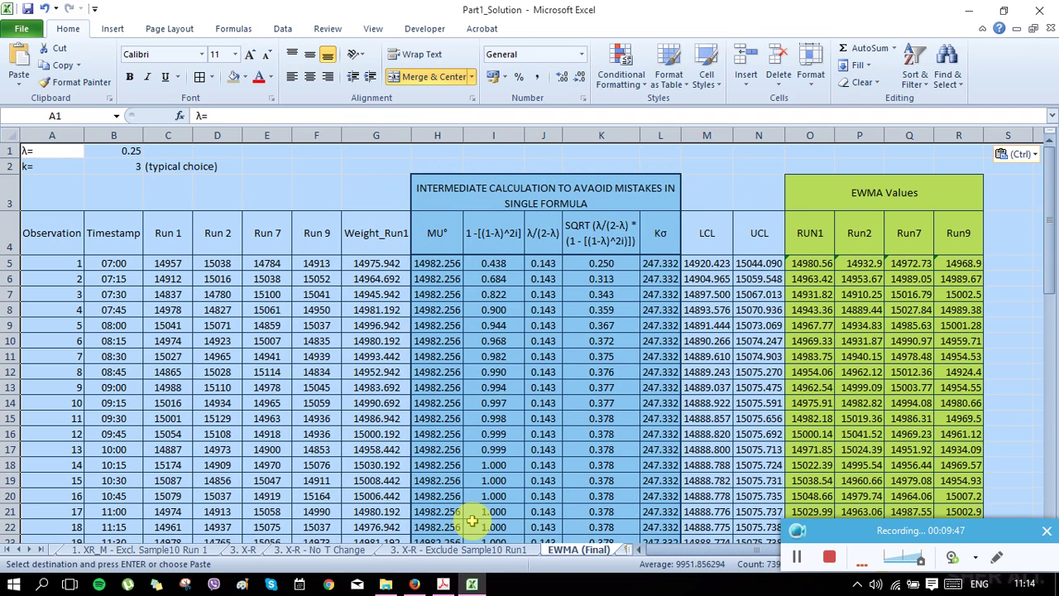
left_click(354, 263)
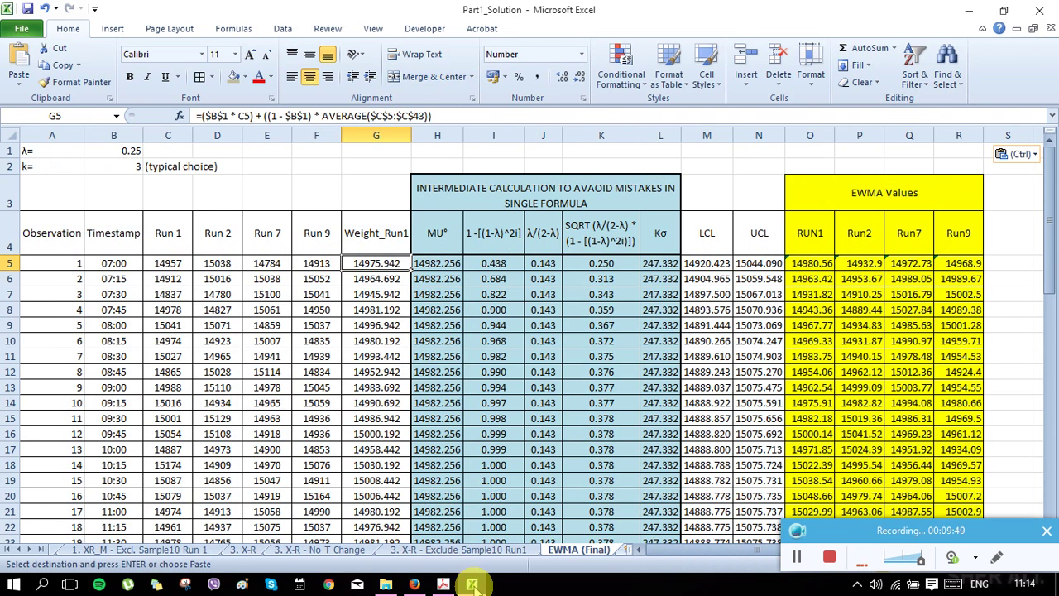
Switch to the MBC_EWMA workbook and look through the observation rows of the EWMA-TemperatureChange sheet.
left_click(472, 584)
key("alt+Tab")
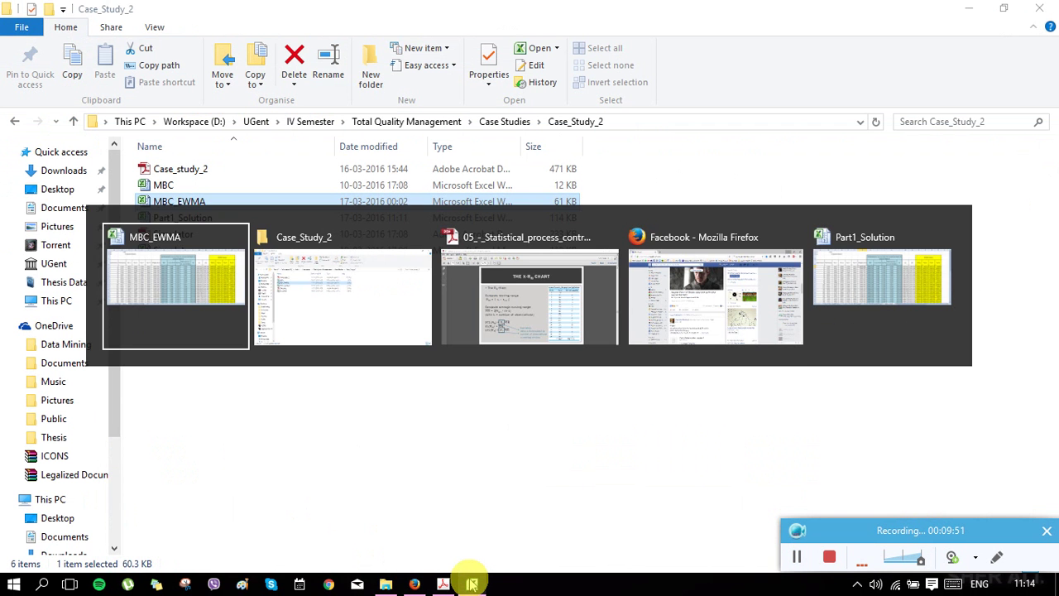
key("alt+Tab")
key("alt+Tab")
key("alt+Tab")
key("alt+Tab")
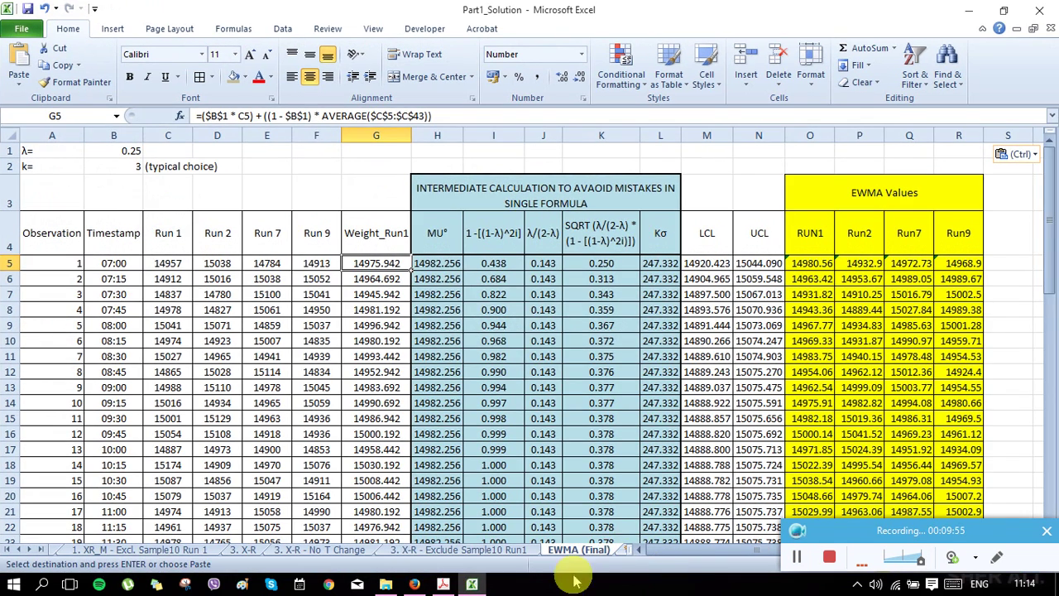
key("alt+Tab")
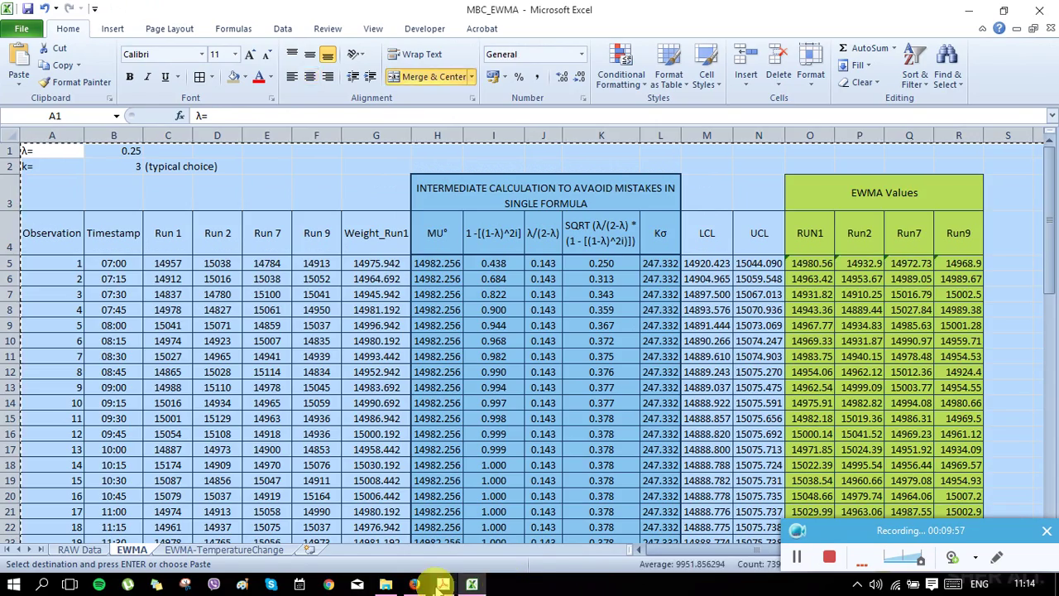
left_click(240, 550)
scroll(364, 347, "down", 5)
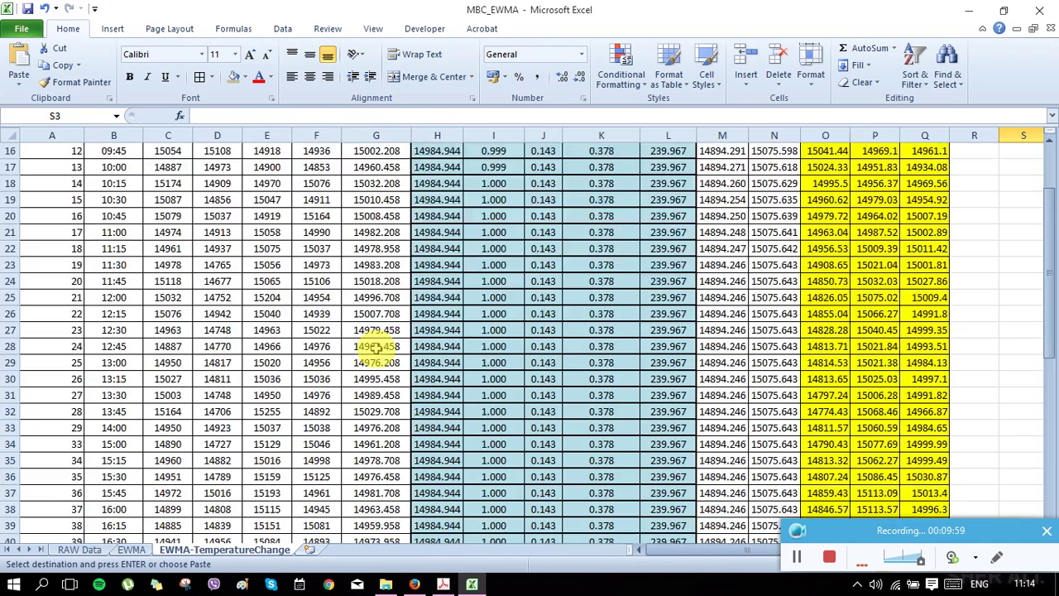
scroll(533, 204, "up", 5)
scroll(242, 368, "down", 5)
scroll(243, 368, "down", 1)
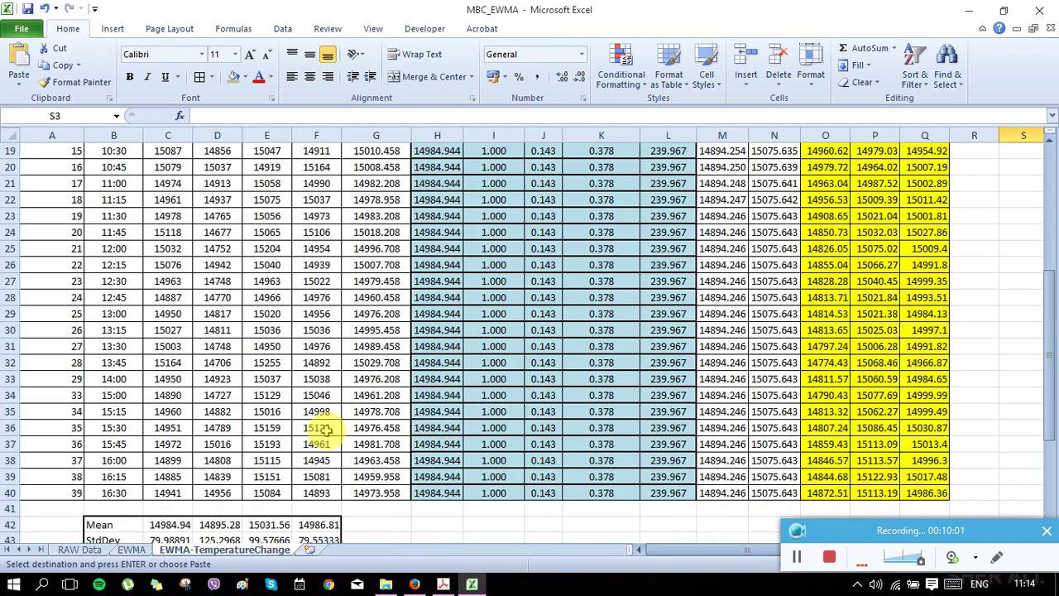
Review the EWMA sheet's shaded observations 30 to 32, summary statistics and Run 1 chart, and clear the copy selection.
left_click(132, 549)
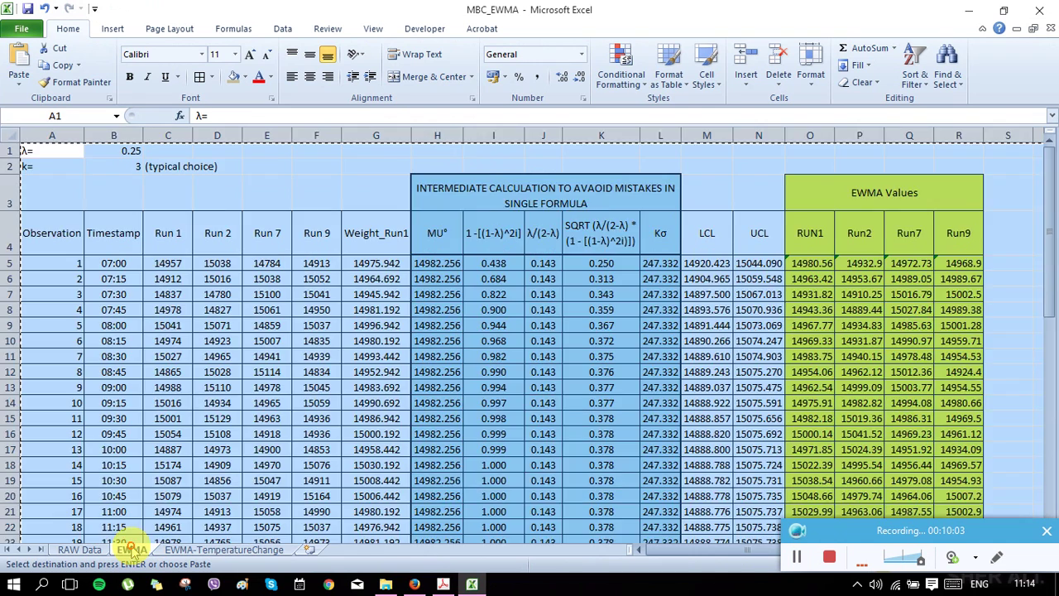
scroll(609, 394, "down", 14)
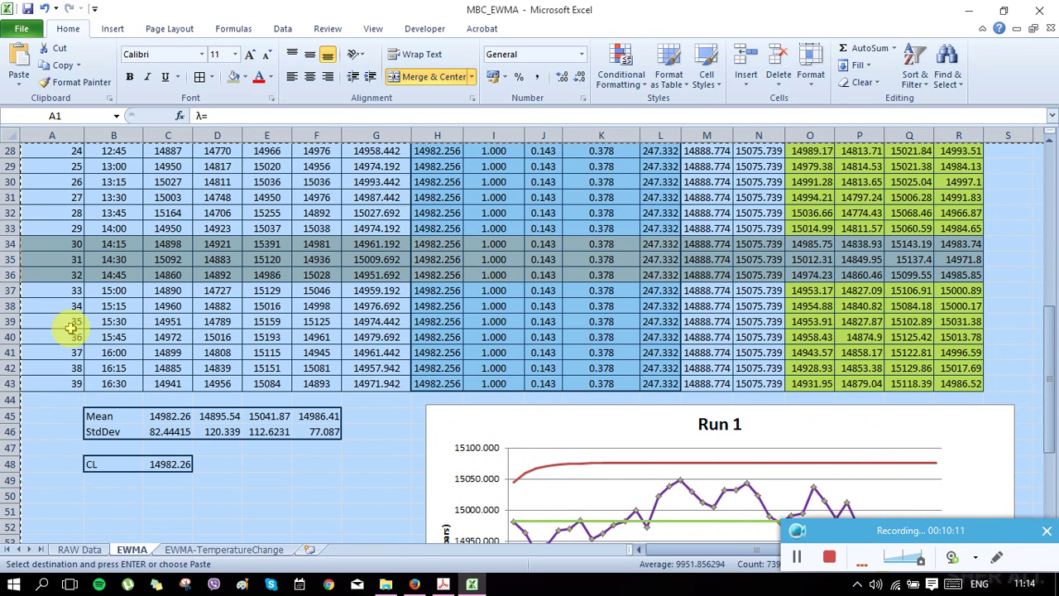
left_click(157, 352)
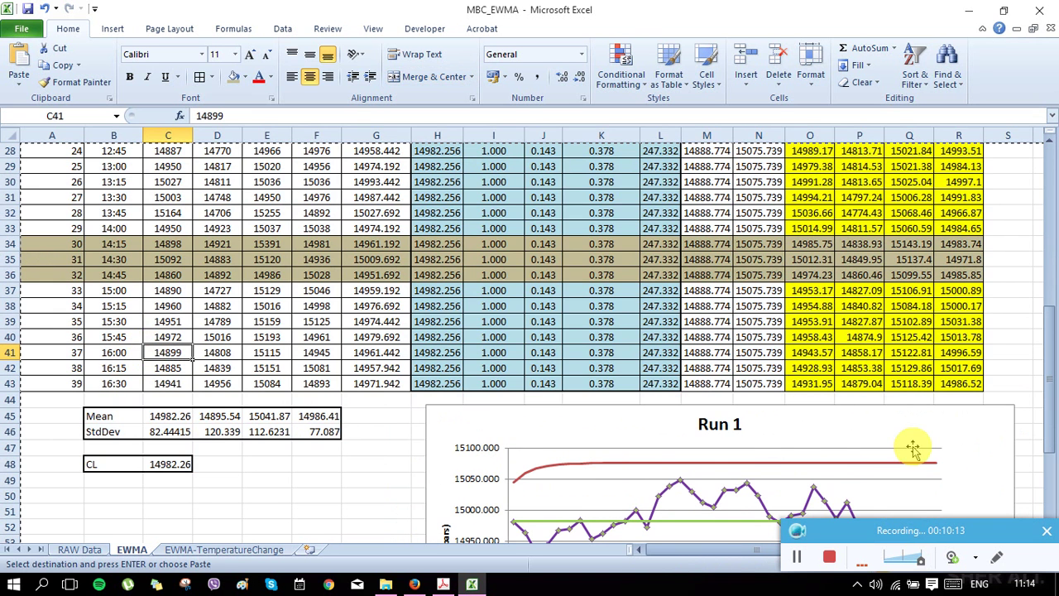
scroll(905, 449, "down", 4)
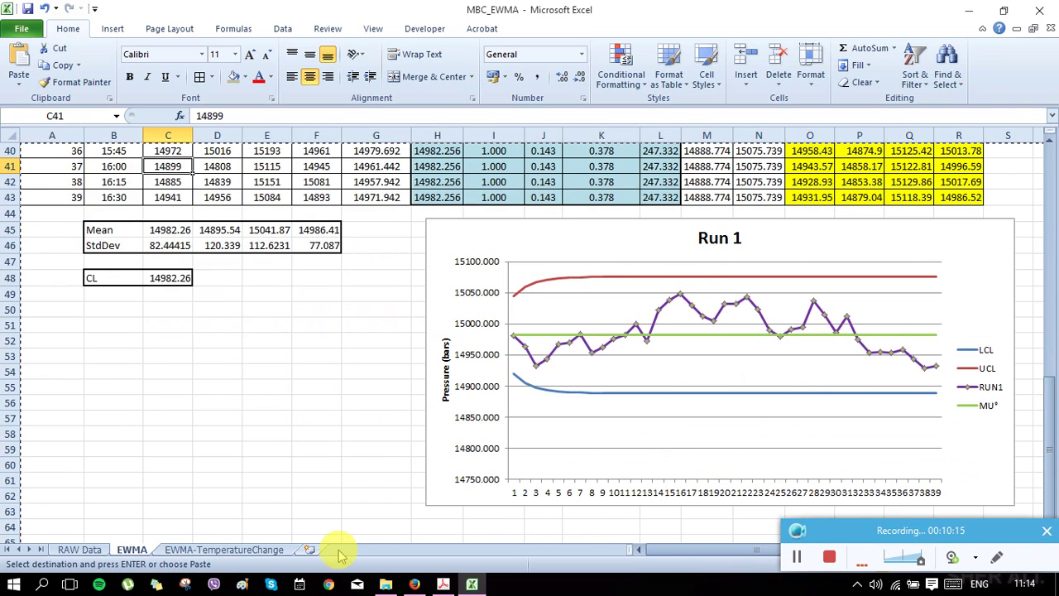
scroll(445, 472, "up", 5)
scroll(445, 472, "up", 8)
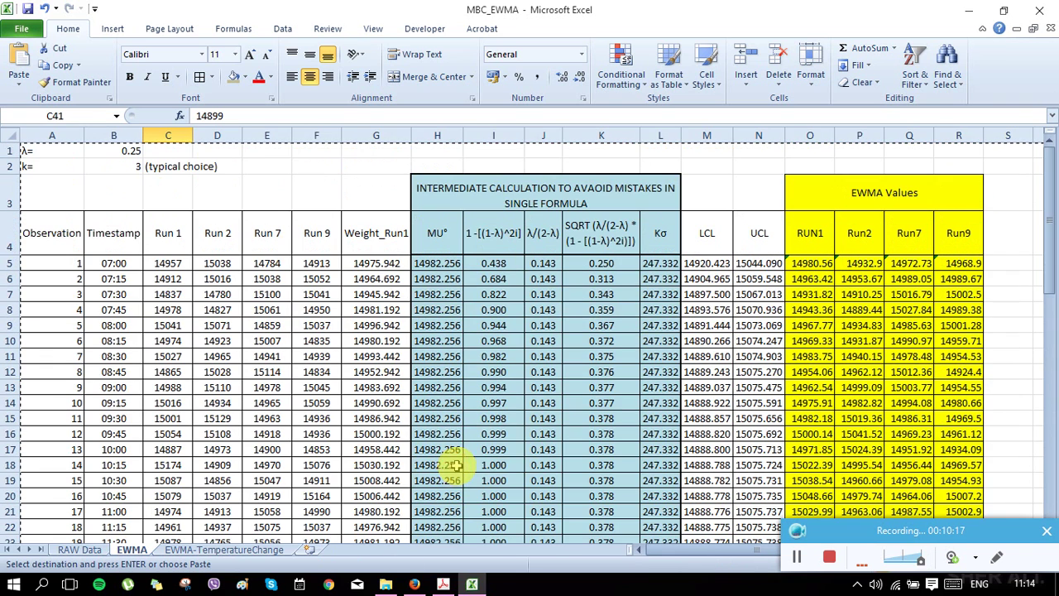
key("Escape")
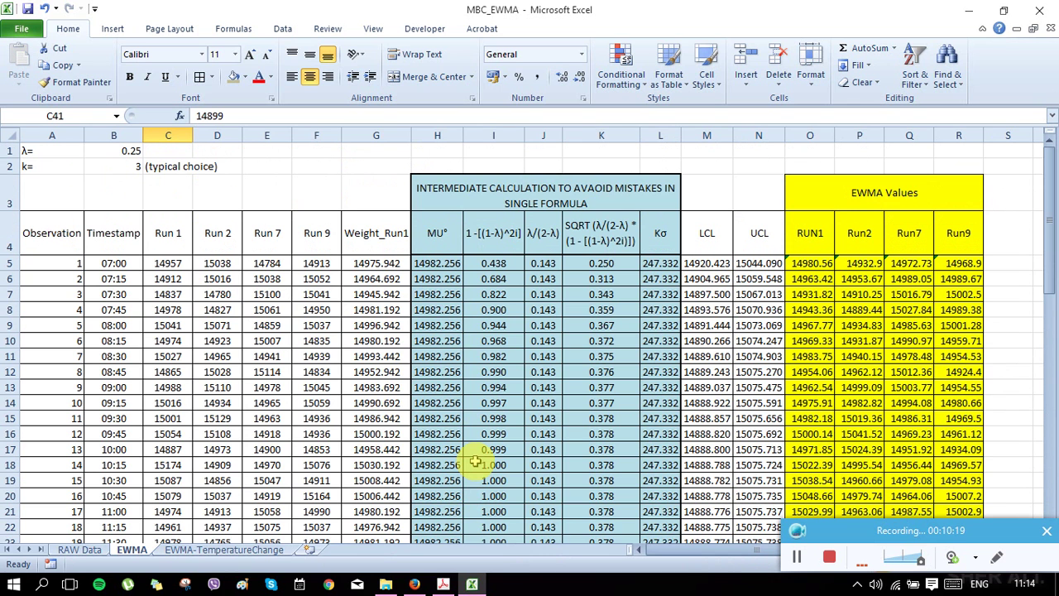
left_click_drag(666, 549, 664, 548)
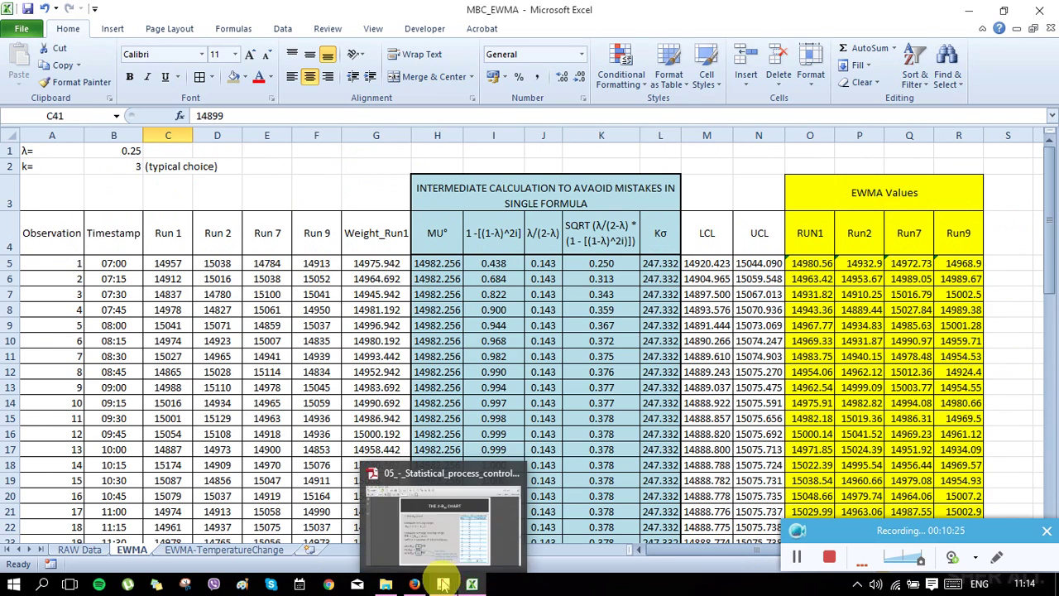
Switch to Part1_Solution and examine the excluded sample 10 rows and R_M charts on the 1. XR_M - Excl. Sample10 Run 1 sheet.
left_click(471, 583)
key("alt+Tab")
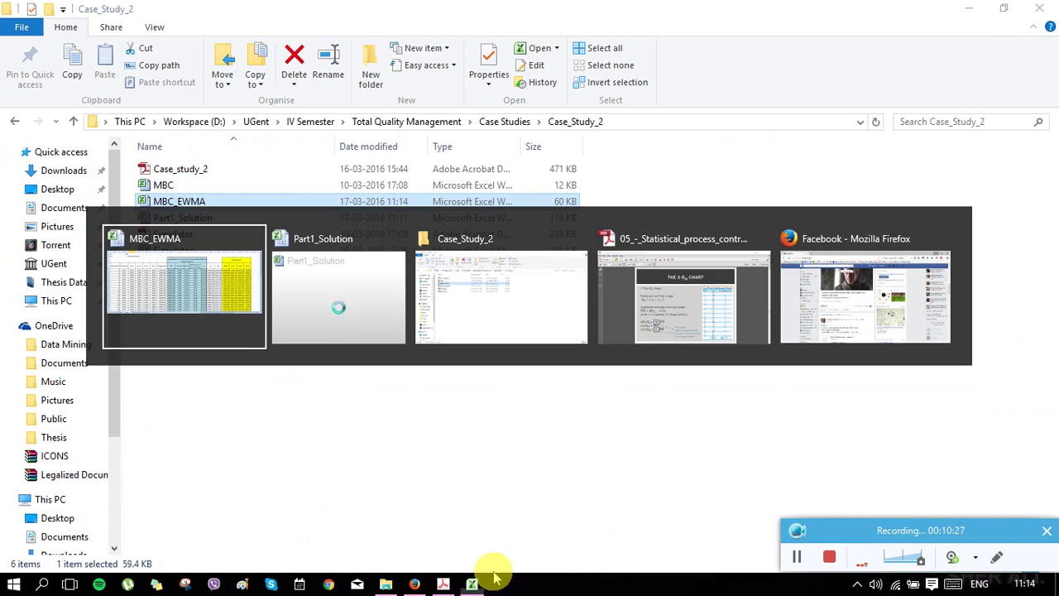
key("alt+Tab")
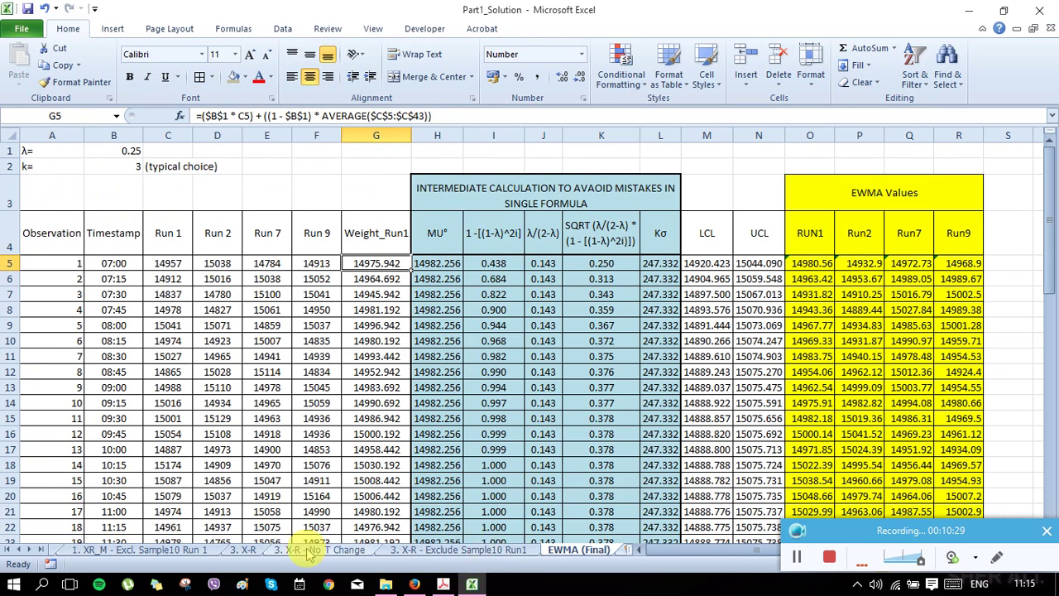
left_click(153, 549)
scroll(425, 513, "down", 1)
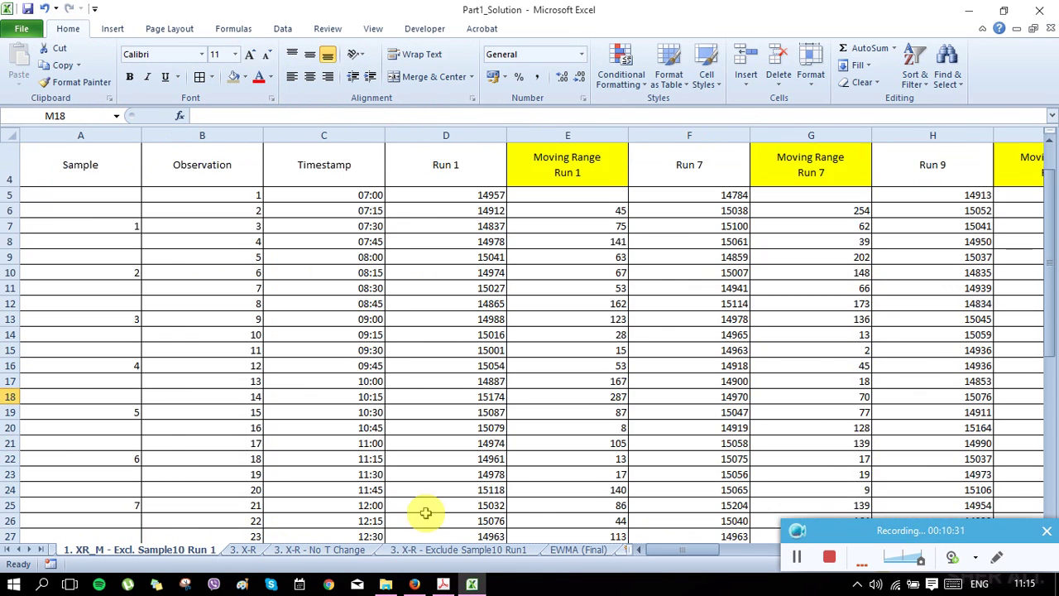
scroll(425, 512, "down", 5)
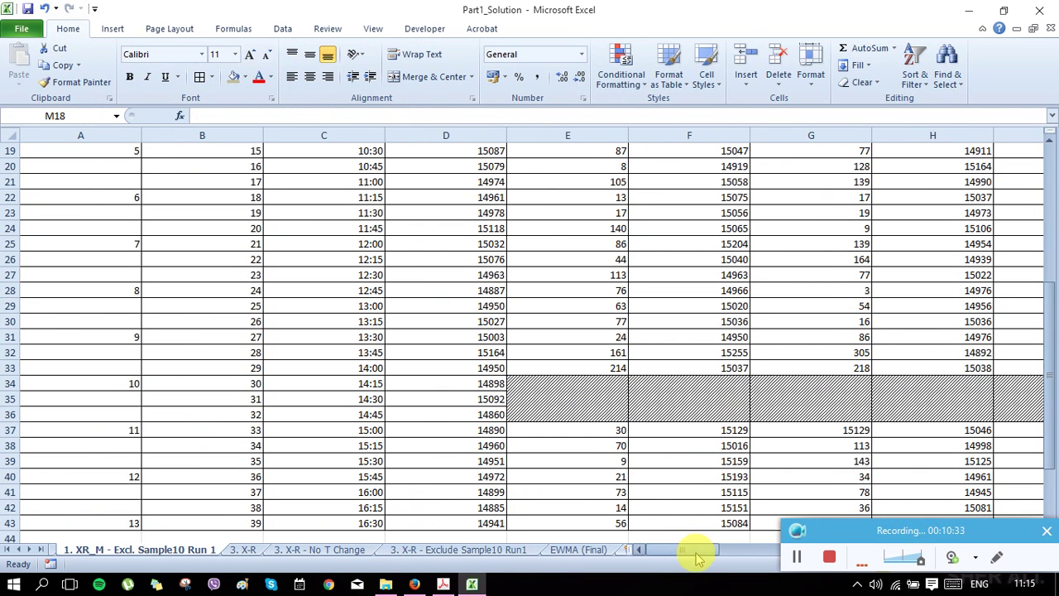
left_click_drag(695, 558, 717, 550)
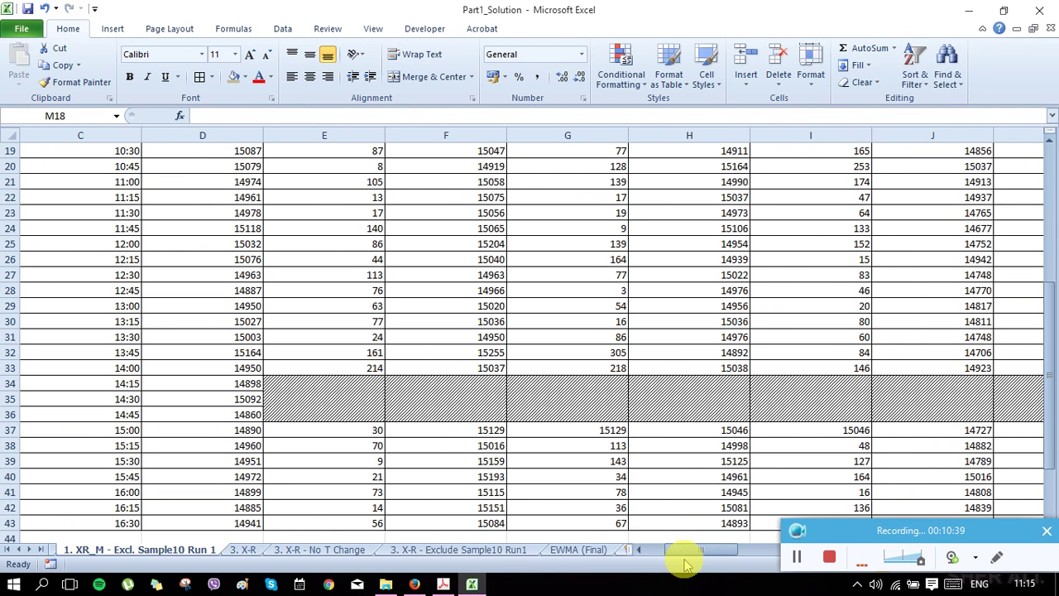
left_click_drag(686, 556, 769, 552)
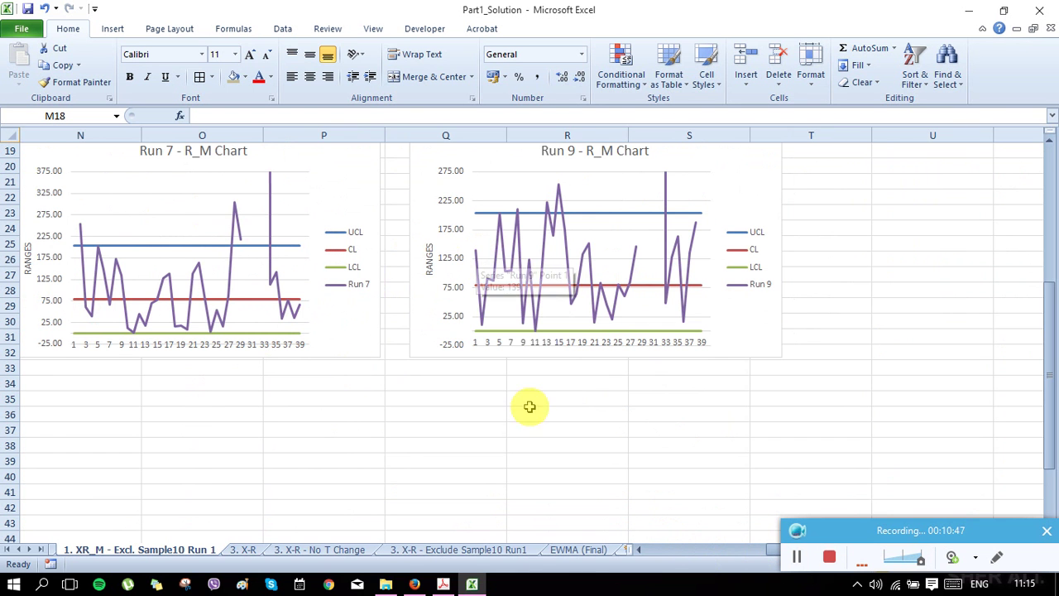
left_click(661, 549)
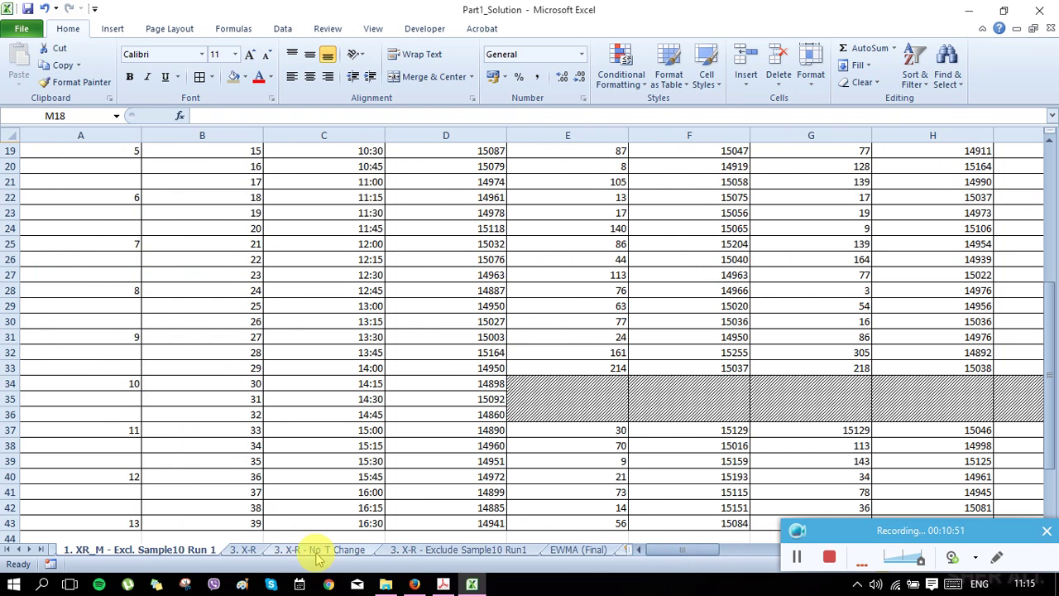
Look over the 2. XR_M - No T Change moving range chart and the 1. XR_M sheet's Run 1, 7 and 9 data.
left_click(8, 550)
left_click(169, 551)
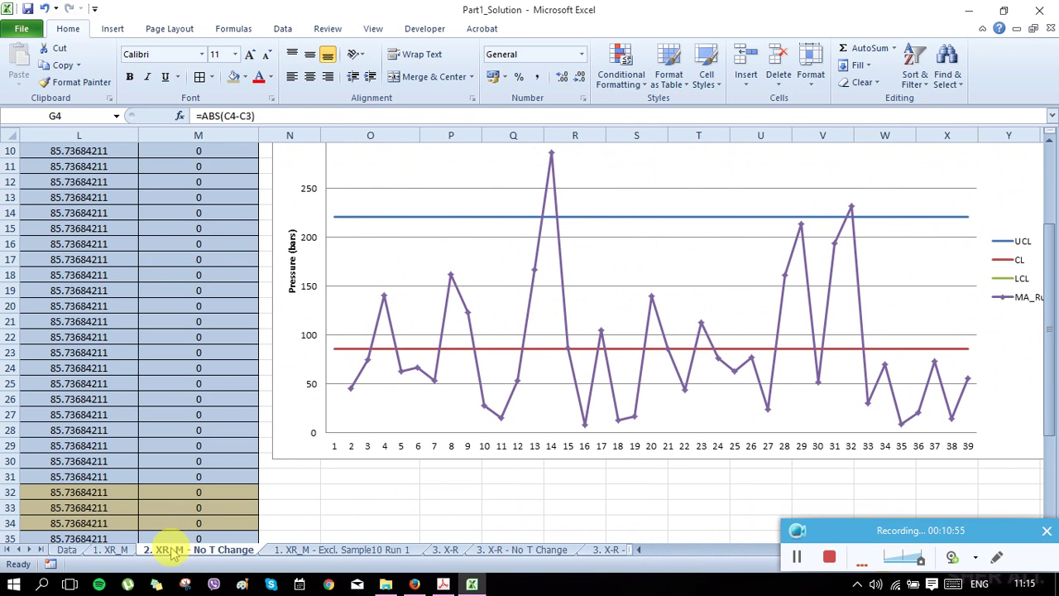
left_click(111, 550)
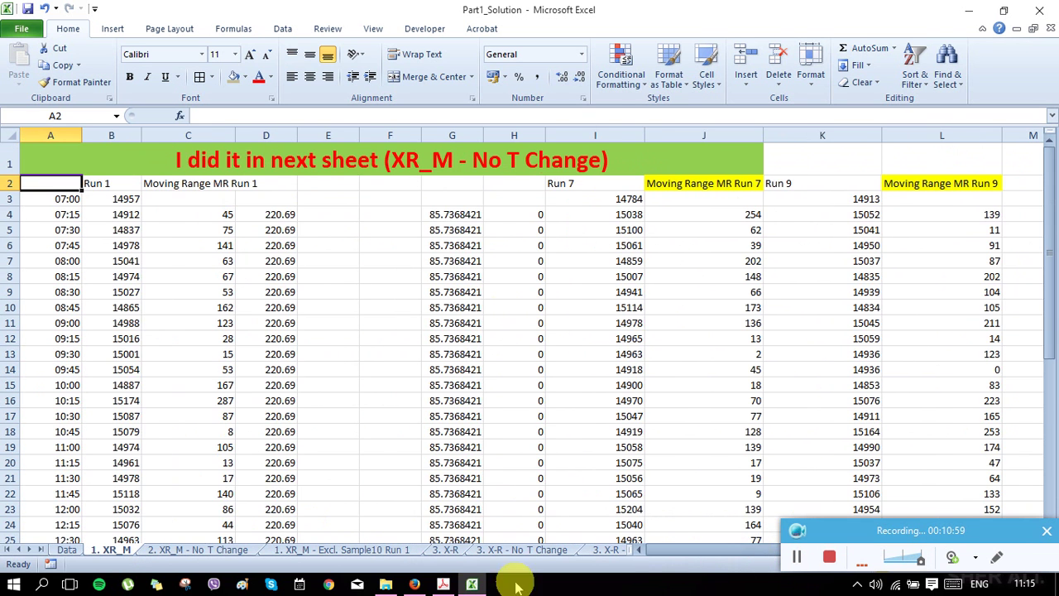
right_click(124, 554)
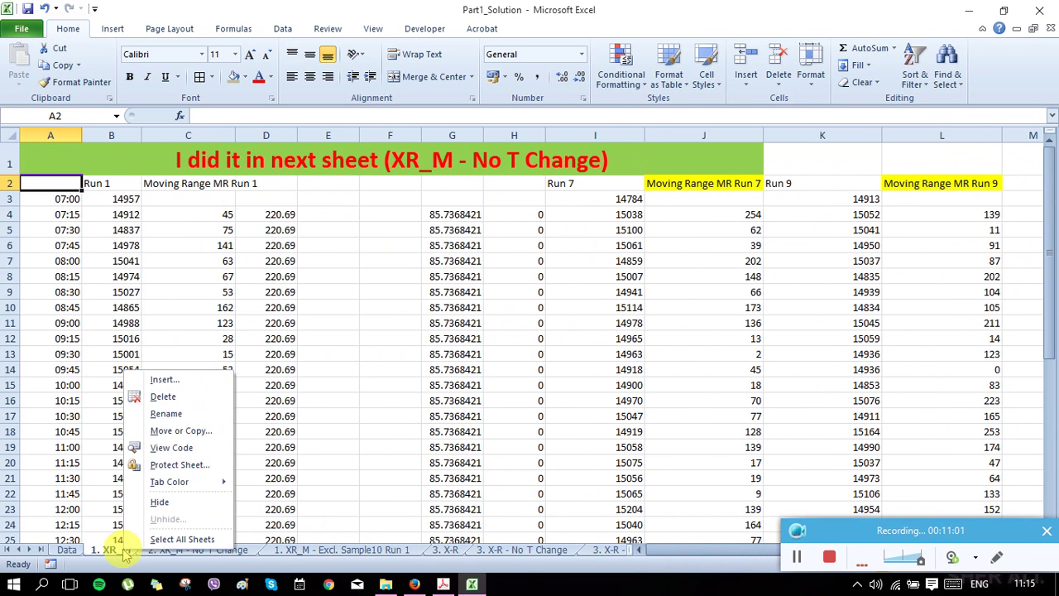
left_click(381, 452)
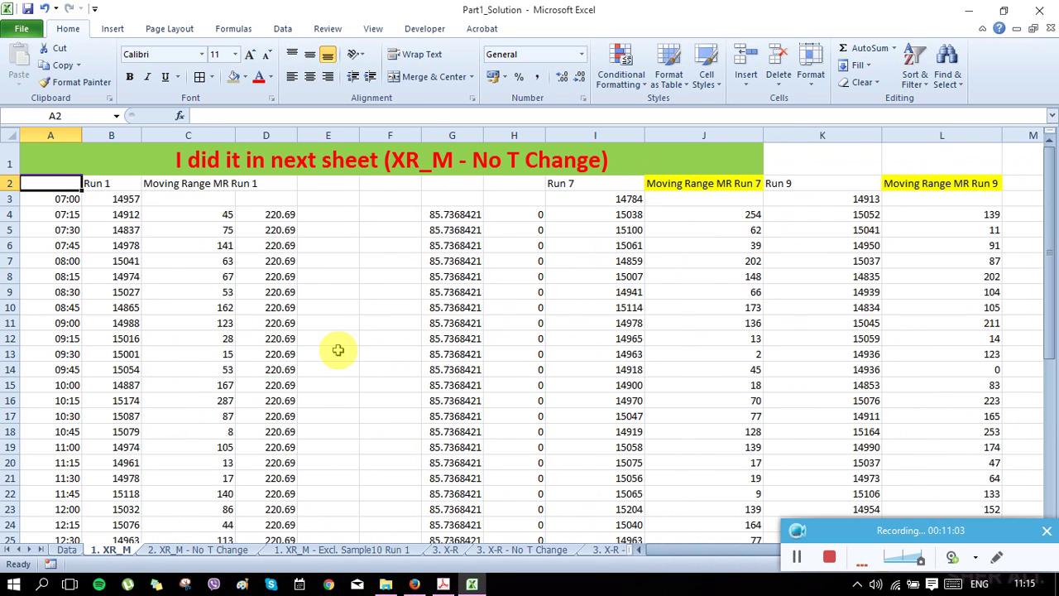
Save the Part1_Solution workbook and close the open Excel workbooks.
left_click(26, 9)
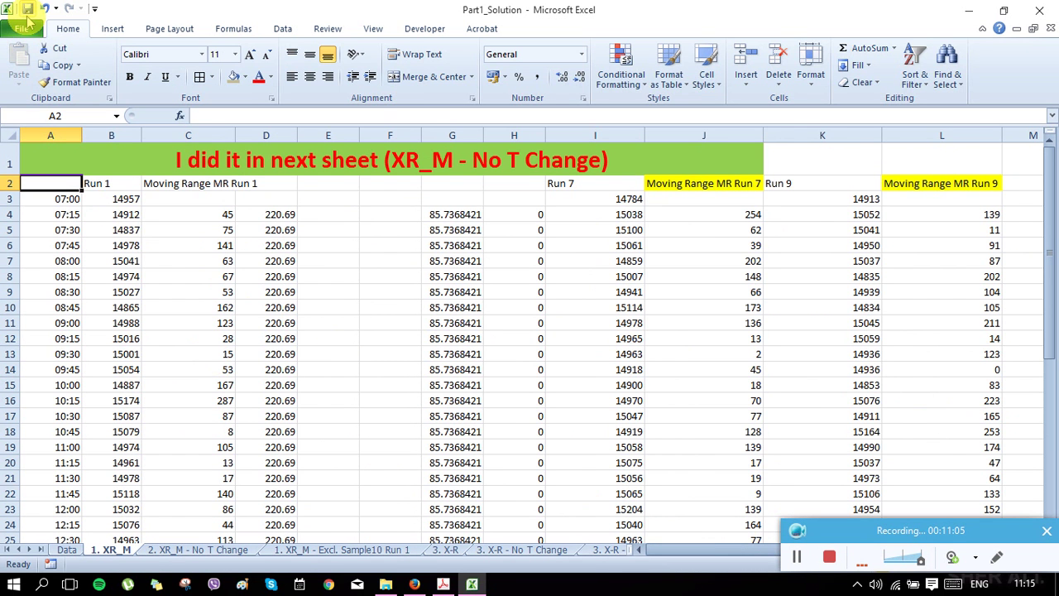
left_click(1049, 9)
left_click(1042, 10)
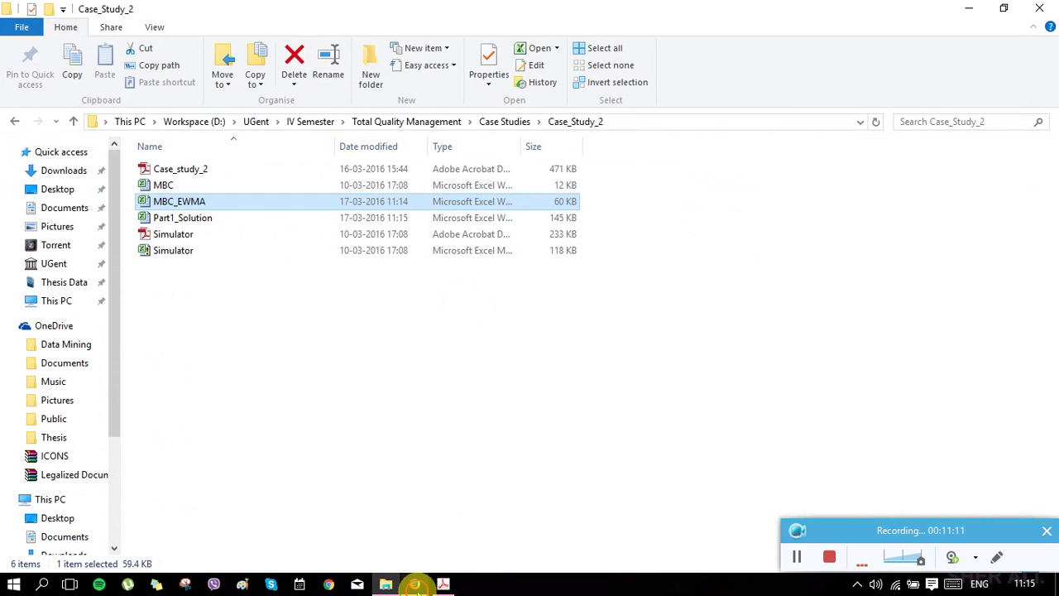
Switch to Firefox and open the TQM secret group on Facebook.
left_click(416, 584)
left_click(230, 91)
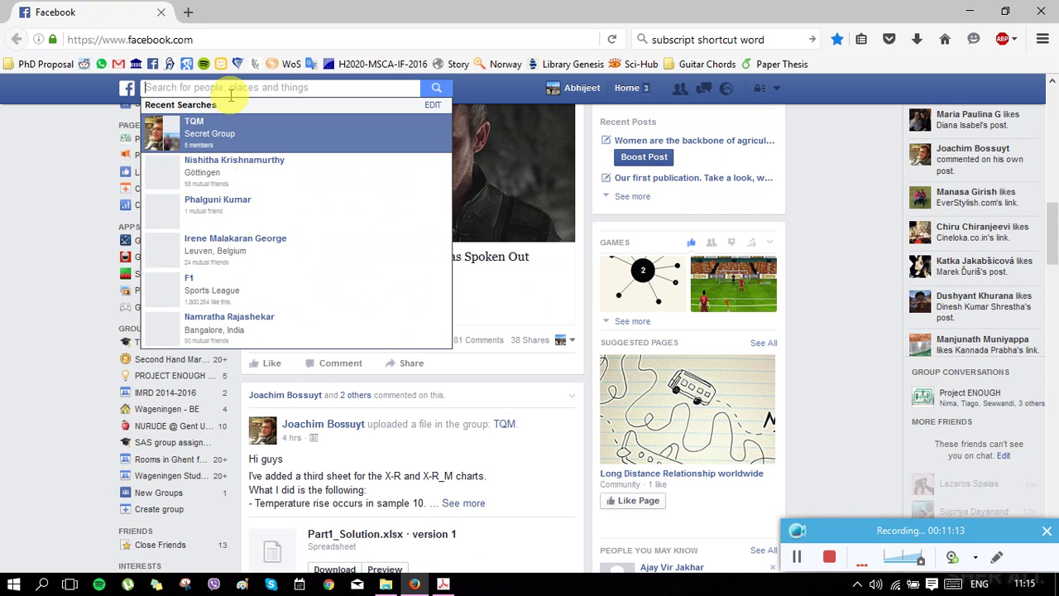
left_click(506, 427)
left_click(506, 427)
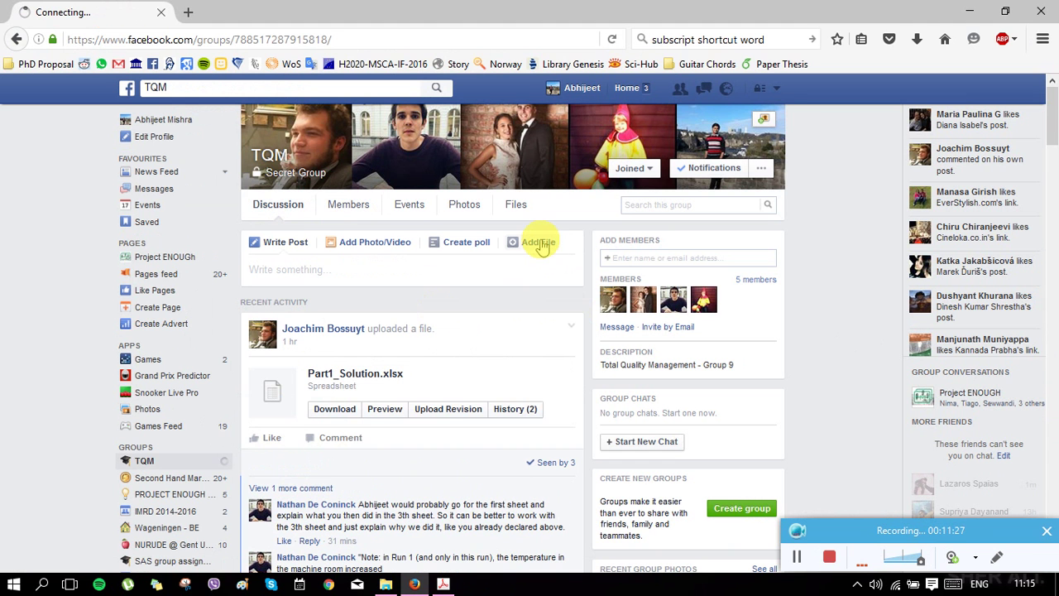
Start a file post in the TQM group and attach Part1_Solution from the computer's Case_Study_2 folder.
left_click(538, 243)
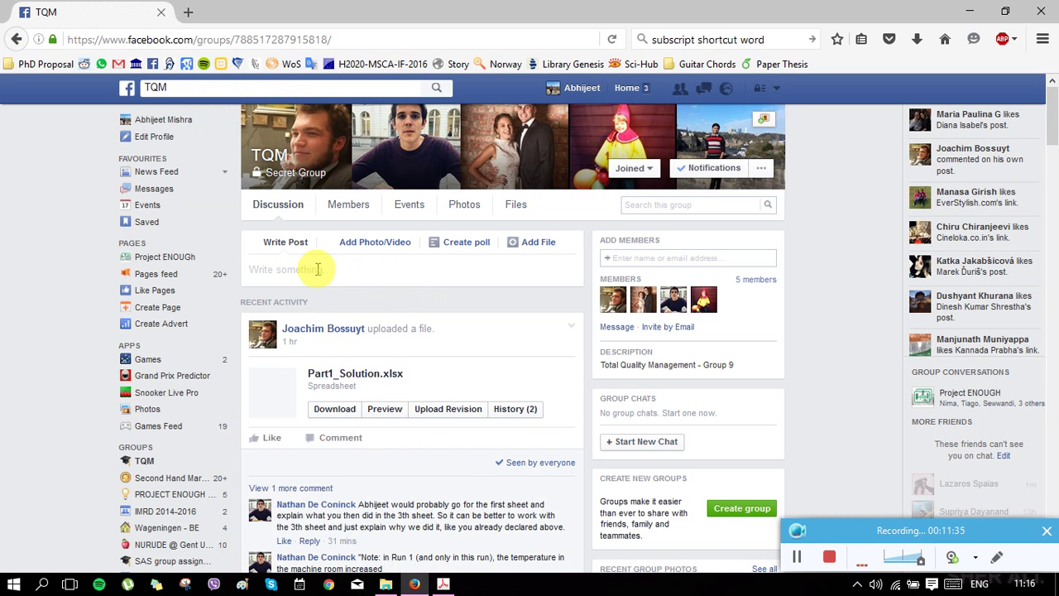
left_click(316, 269)
left_click(551, 249)
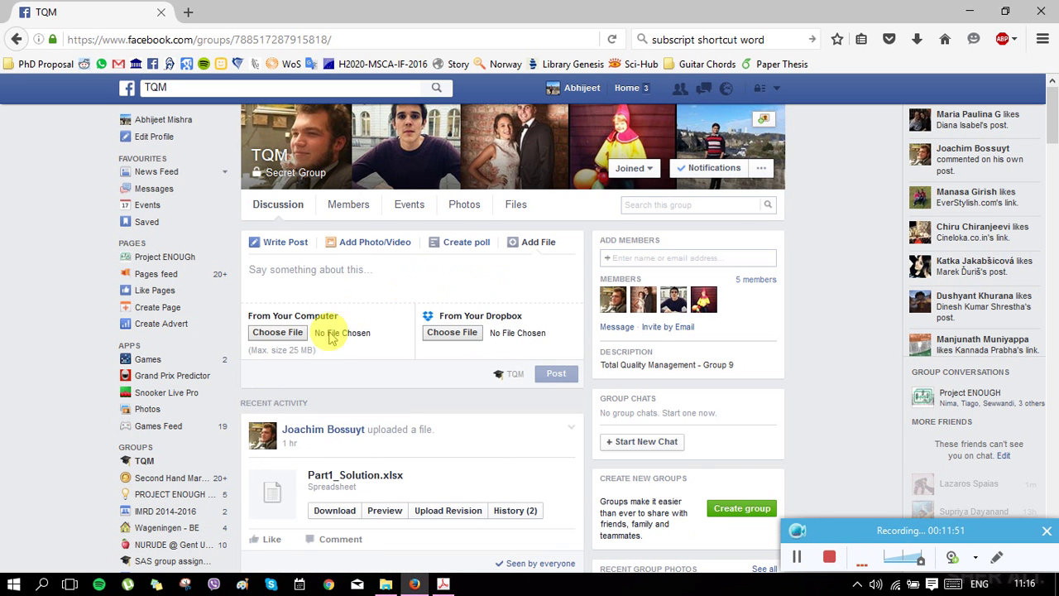
left_click(306, 341)
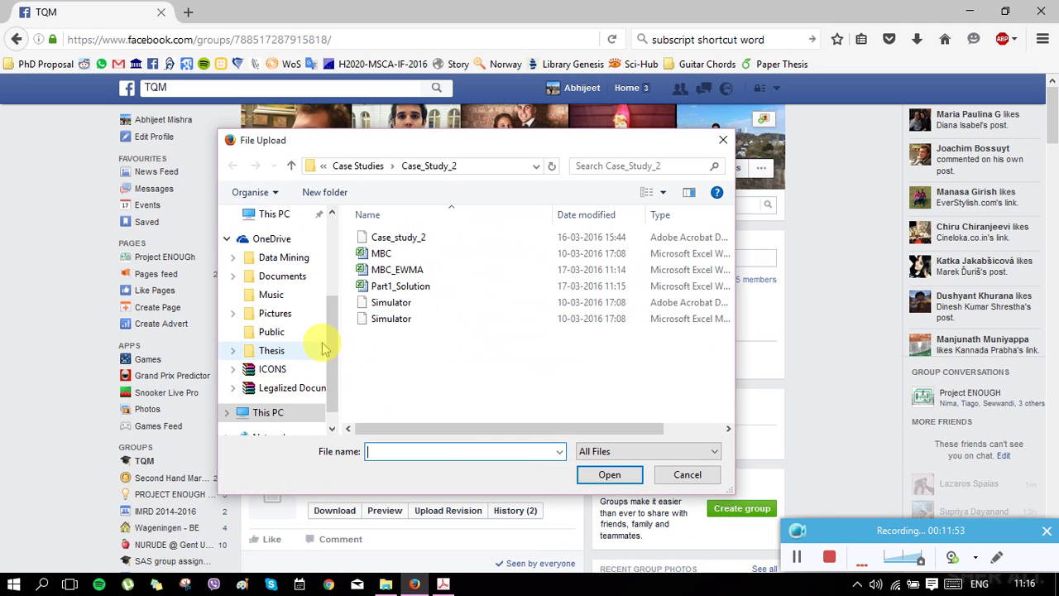
left_click(400, 285)
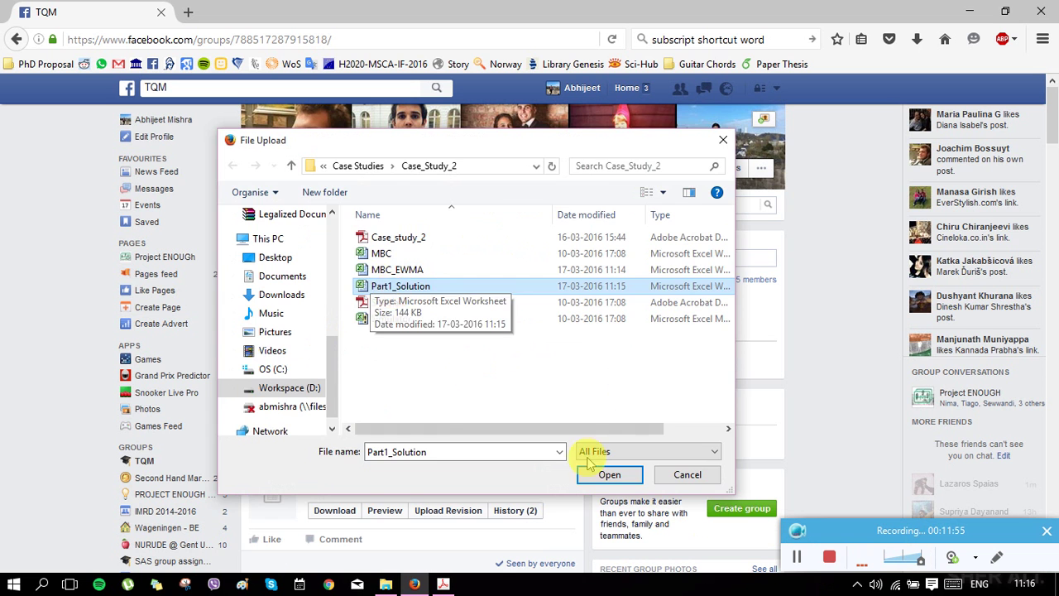
left_click(607, 473)
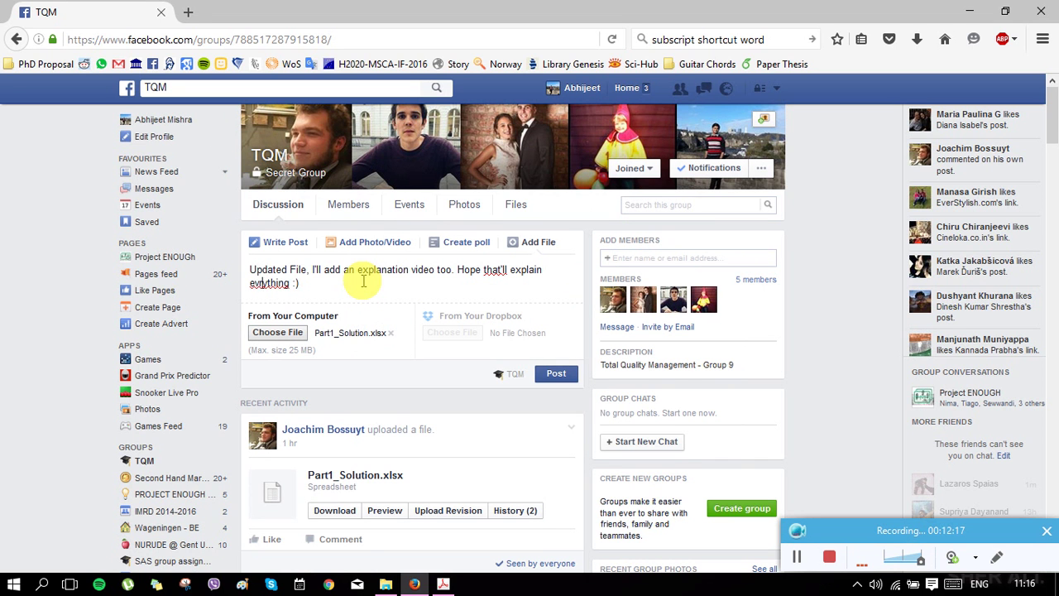
Resolve the post message's spelling by adding "that'll" to the dictionary and correcting "evreything" to "everything", and publish the post.
left_click(484, 269)
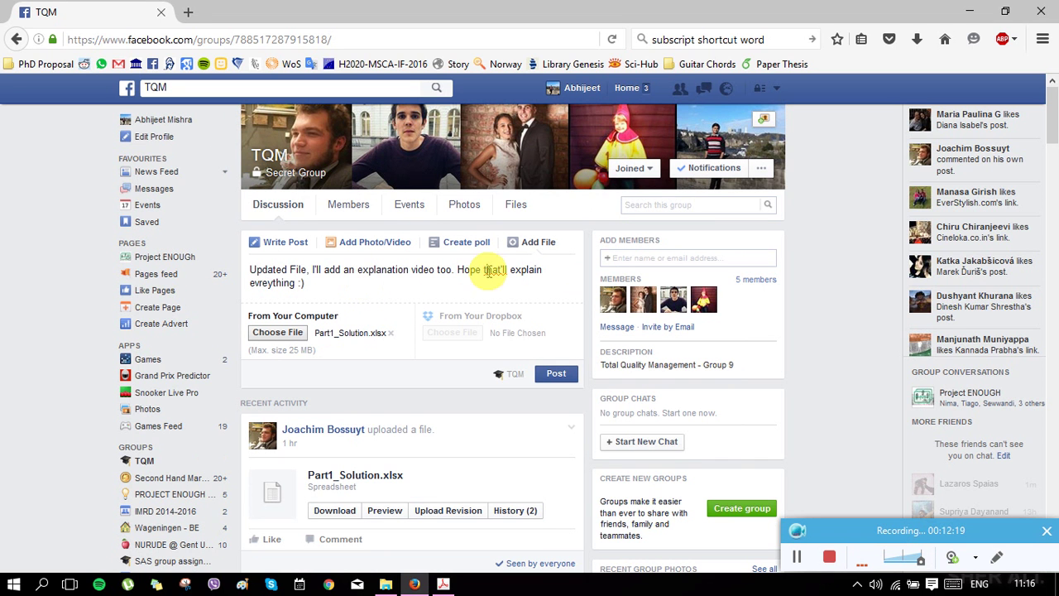
right_click(492, 273)
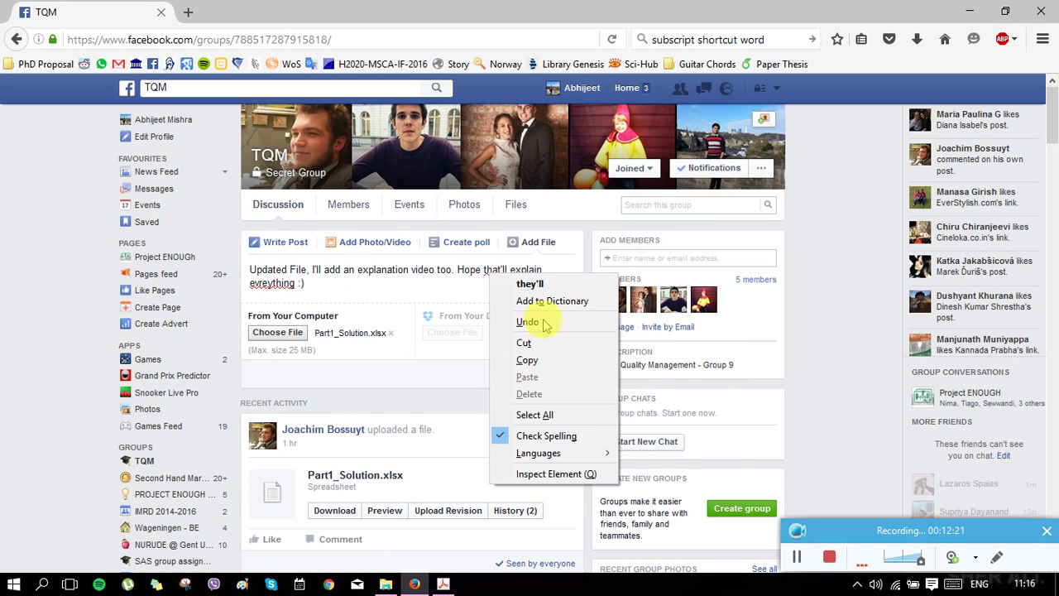
left_click(534, 305)
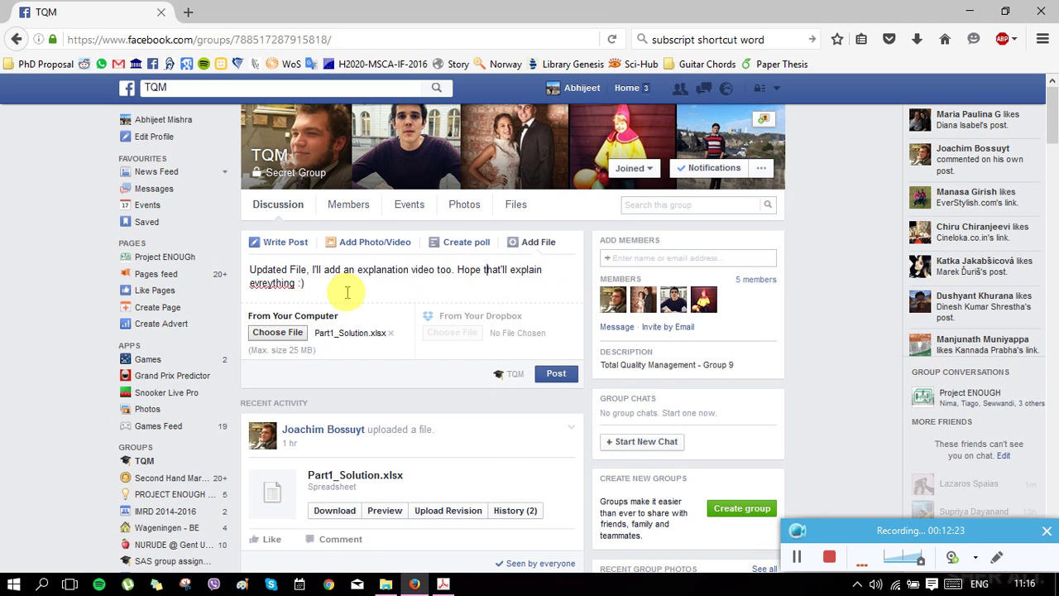
right_click(295, 288)
left_click(321, 295)
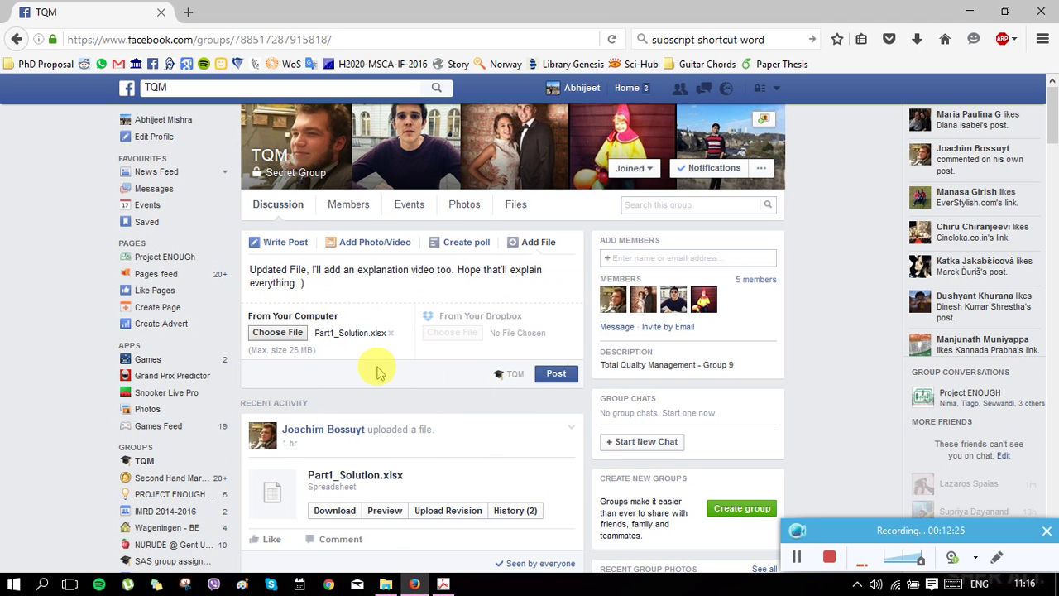
left_click(554, 379)
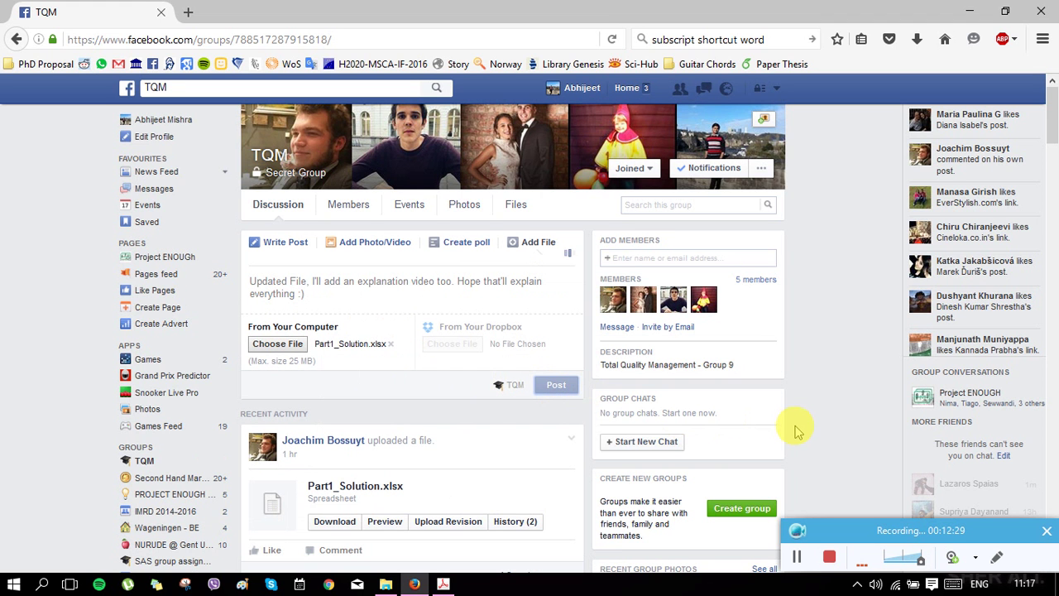
left_click(829, 558)
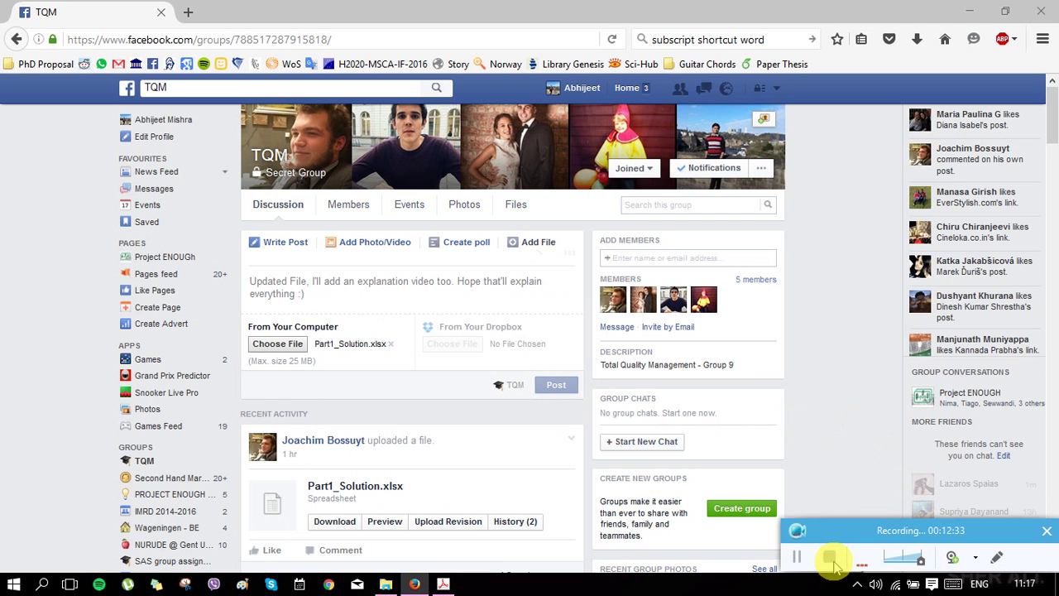